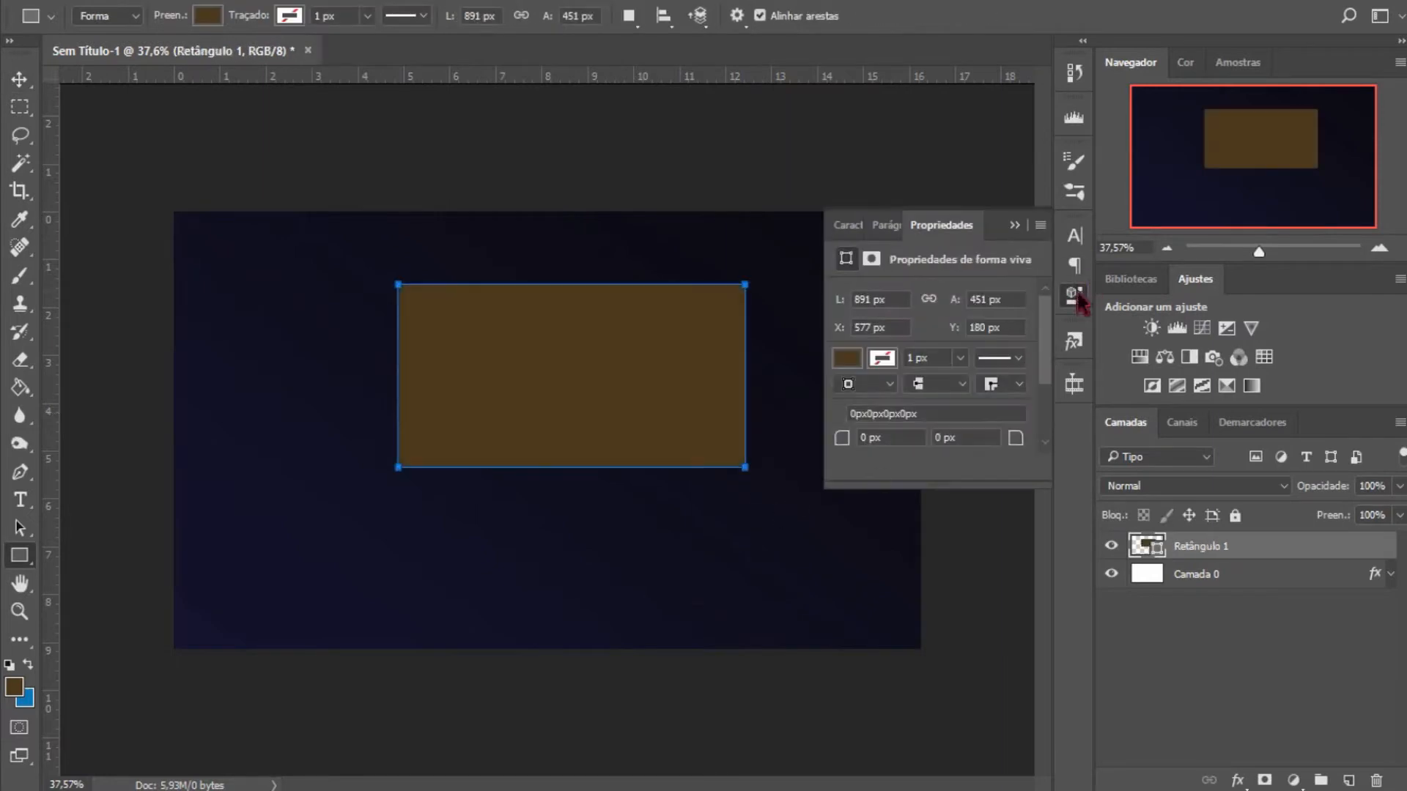
Resize the brown rectangle with Free Transform to a smaller size centred on the canvas.
{"action": "key", "text": "v"}
{"action": "key", "text": "ctrl+t"}
{"action": "left_click_drag", "start_coordinate": [744, 468], "coordinate": [920, 649]}
{"action": "left_click_drag", "start_coordinate": [397, 284], "coordinate": [174, 212]}
{"action": "left_click_drag", "start_coordinate": [920, 212], "coordinate": [713, 334]}
{"action": "key", "text": "Return"}
Add guides through the canvas's horizontal and vertical centres, plus one vertical guide on each side of the rectangle.
{"action": "left_click", "coordinate": [1111, 545]}
{"action": "left_click_drag", "start_coordinate": [50, 565], "coordinate": [544, 539]}
{"action": "left_click_drag", "start_coordinate": [645, 76], "coordinate": [644, 436]}
{"action": "left_click_drag", "start_coordinate": [58, 574], "coordinate": [349, 616]}
{"action": "left_click_drag", "start_coordinate": [50, 612], "coordinate": [735, 613]}
{"action": "left_click", "coordinate": [1111, 545]}
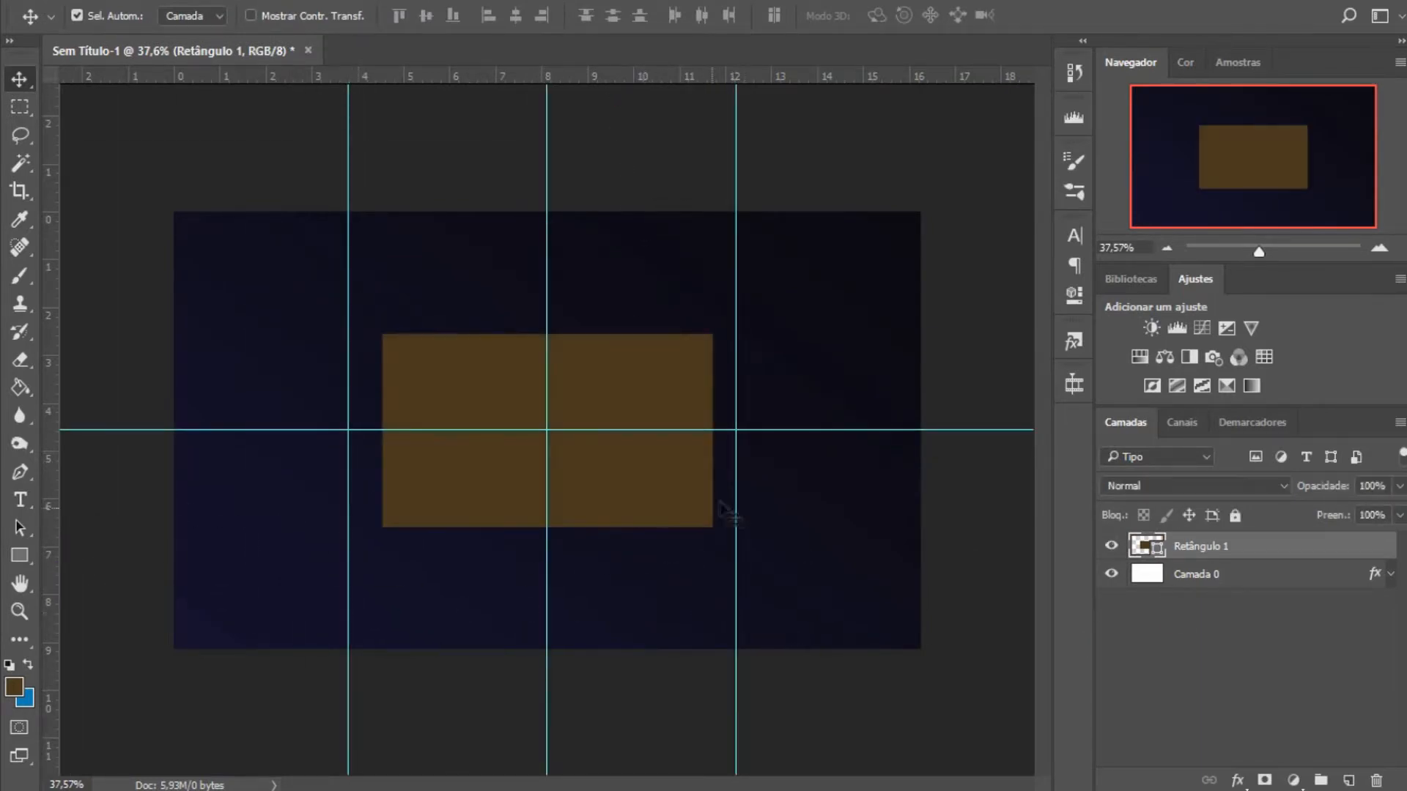
Align guides with the rectangle's left, right, top and bottom edges.
{"action": "left_click_drag", "start_coordinate": [349, 495], "coordinate": [361, 498]}
{"action": "left_click", "coordinate": [462, 192]}
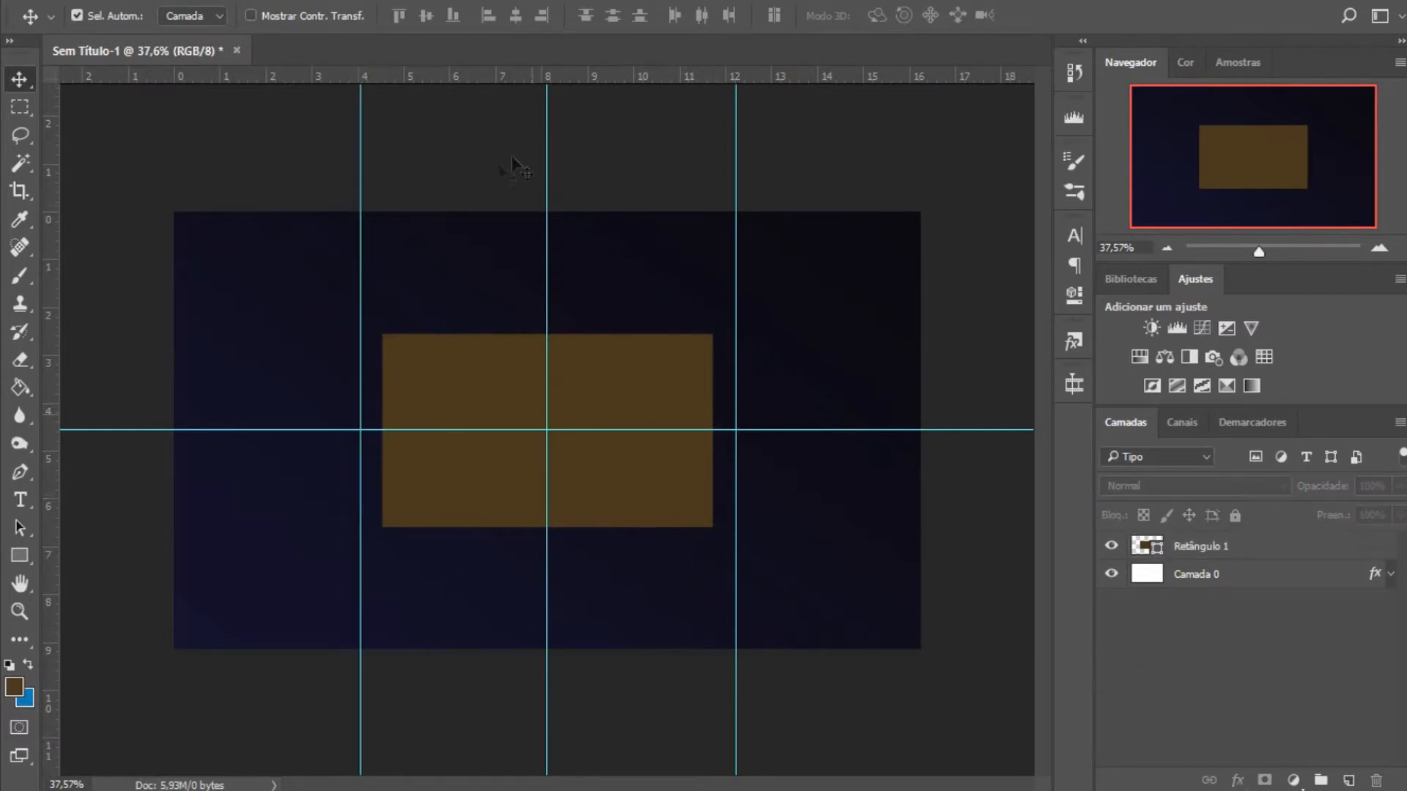
{"action": "left_click_drag", "start_coordinate": [629, 78], "coordinate": [633, 330]}
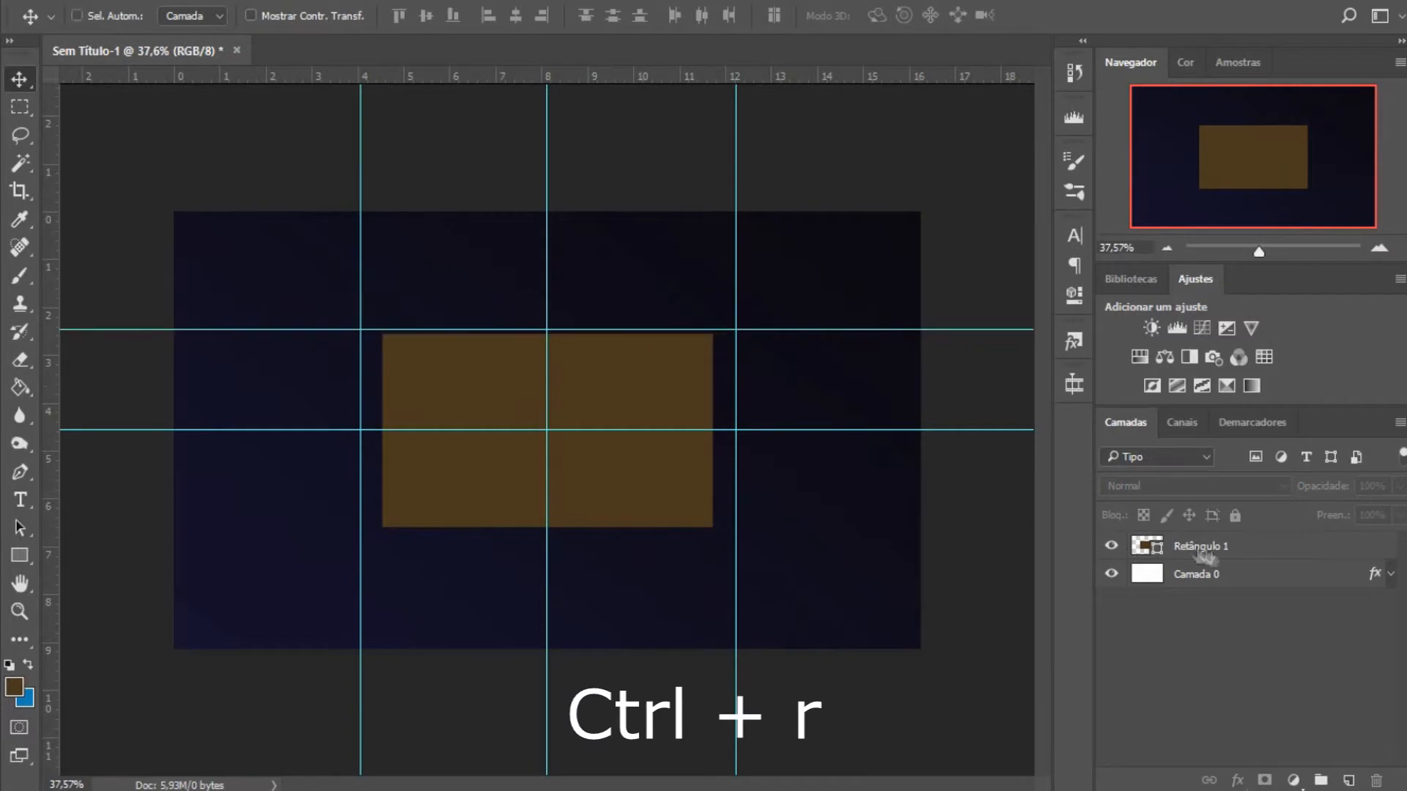
{"action": "left_click", "coordinate": [1202, 552]}
{"action": "key", "text": "ctrl+z"}
{"action": "left_click_drag", "start_coordinate": [366, 563], "coordinate": [383, 564]}
{"action": "left_click", "coordinate": [740, 538]}
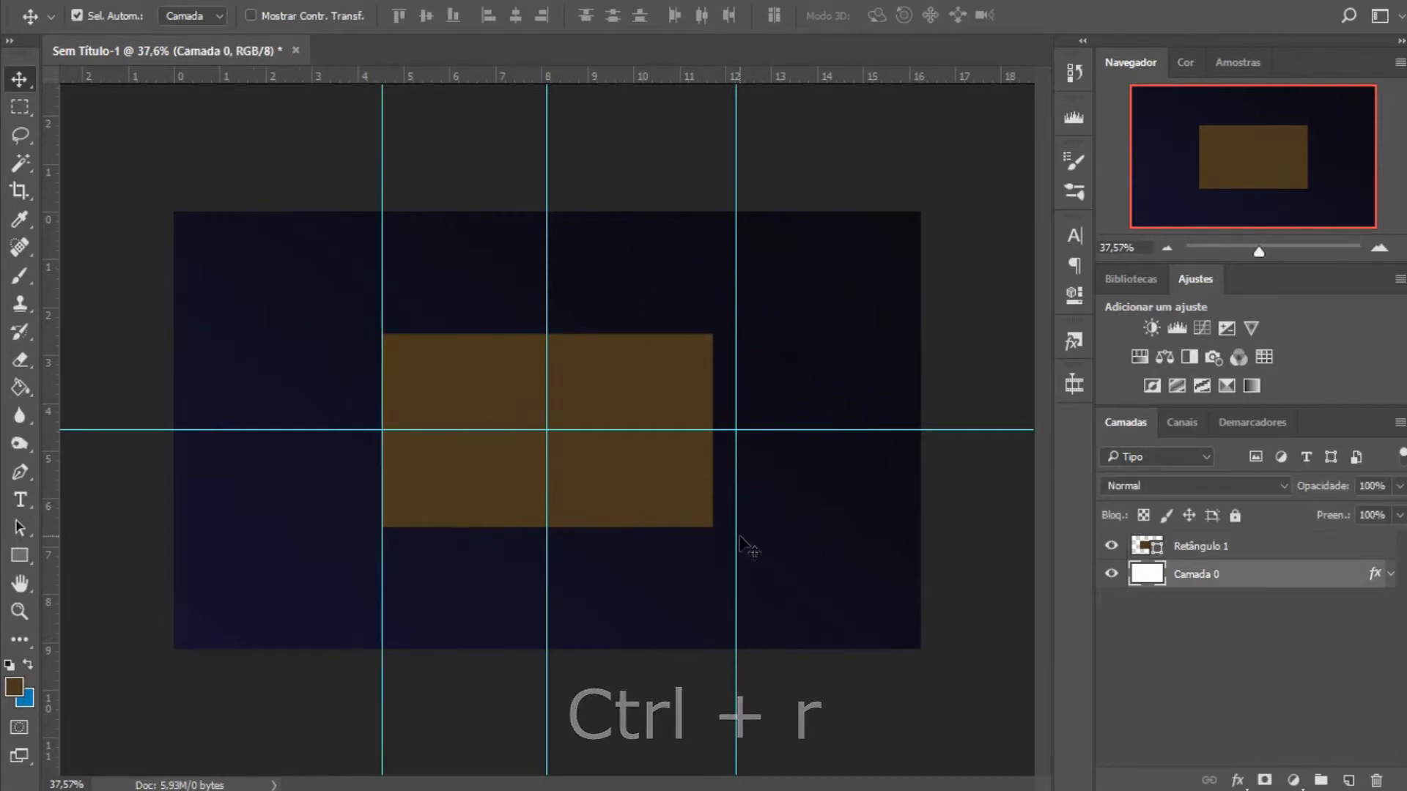
{"action": "left_click", "coordinate": [1237, 549]}
{"action": "left_click_drag", "start_coordinate": [736, 610], "coordinate": [712, 570]}
{"action": "left_click_drag", "start_coordinate": [596, 78], "coordinate": [619, 527]}
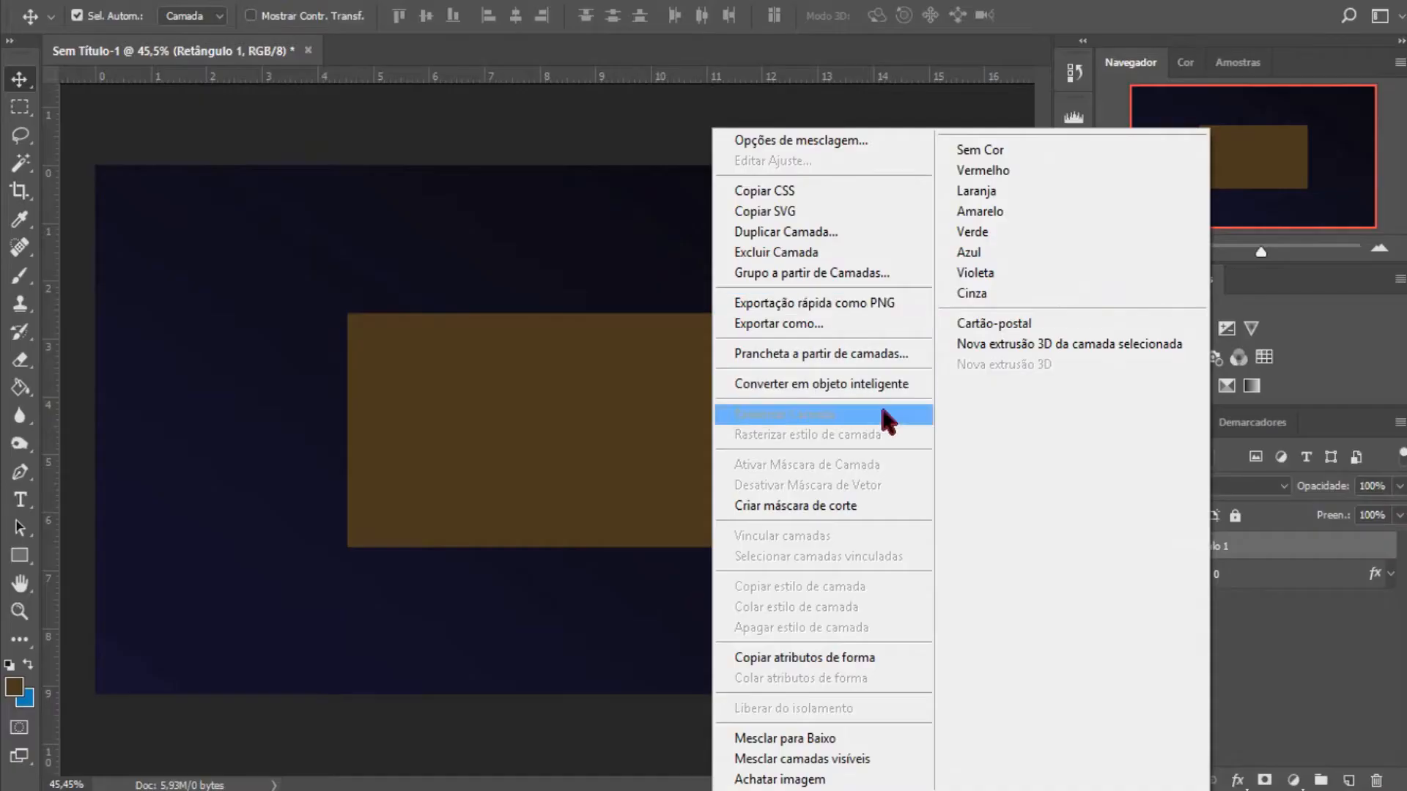
Rasterize the rectangle layer and begin a Pen path along the rectangle's lower-left half with a stepped inner edge.
{"action": "key", "text": "Escape"}
{"action": "key", "text": "p"}
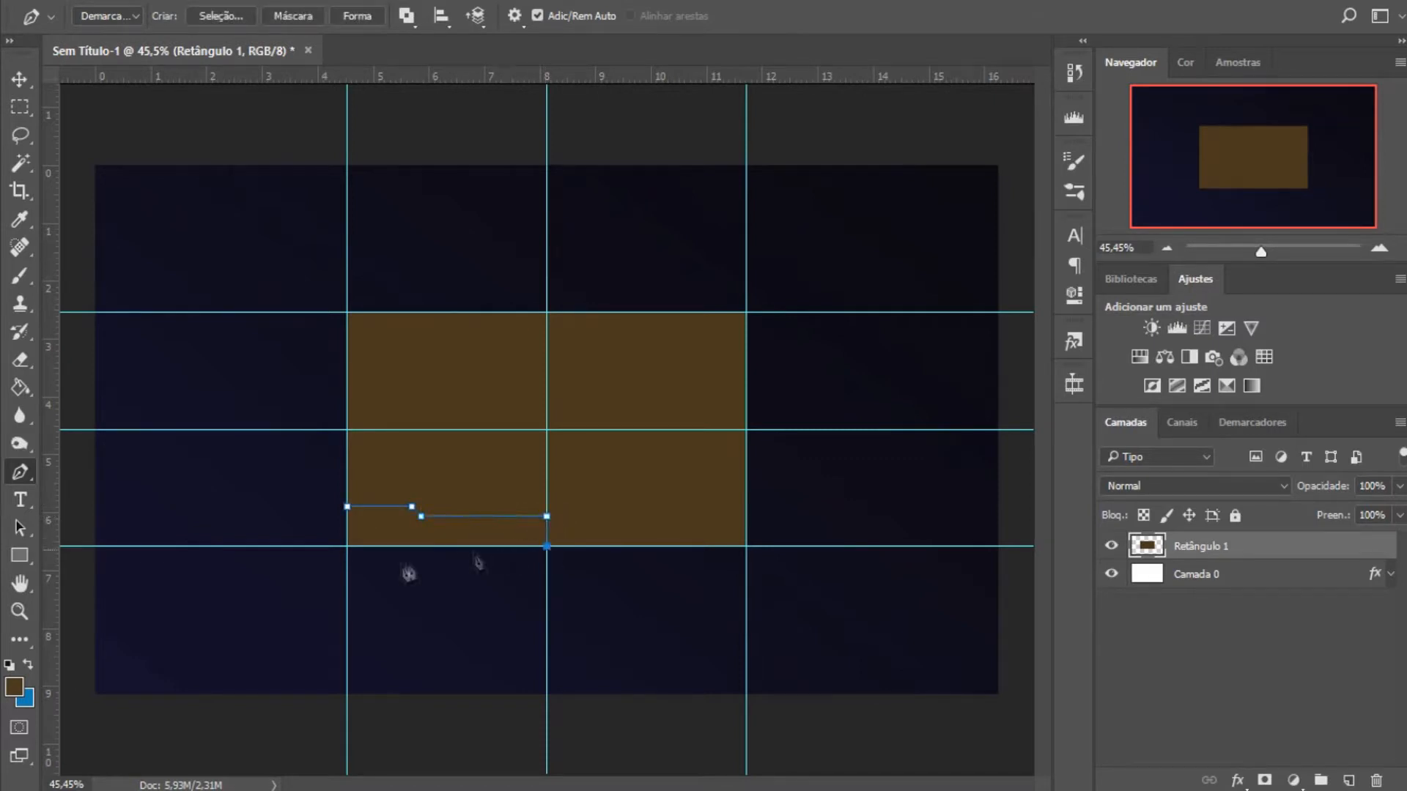
{"action": "left_click_drag", "start_coordinate": [359, 506], "coordinate": [349, 506]}
{"action": "scroll", "coordinate": [350, 511], "scroll_direction": "up", "scroll_amount": 6}
{"action": "left_click", "coordinate": [360, 501], "text": "alt"}
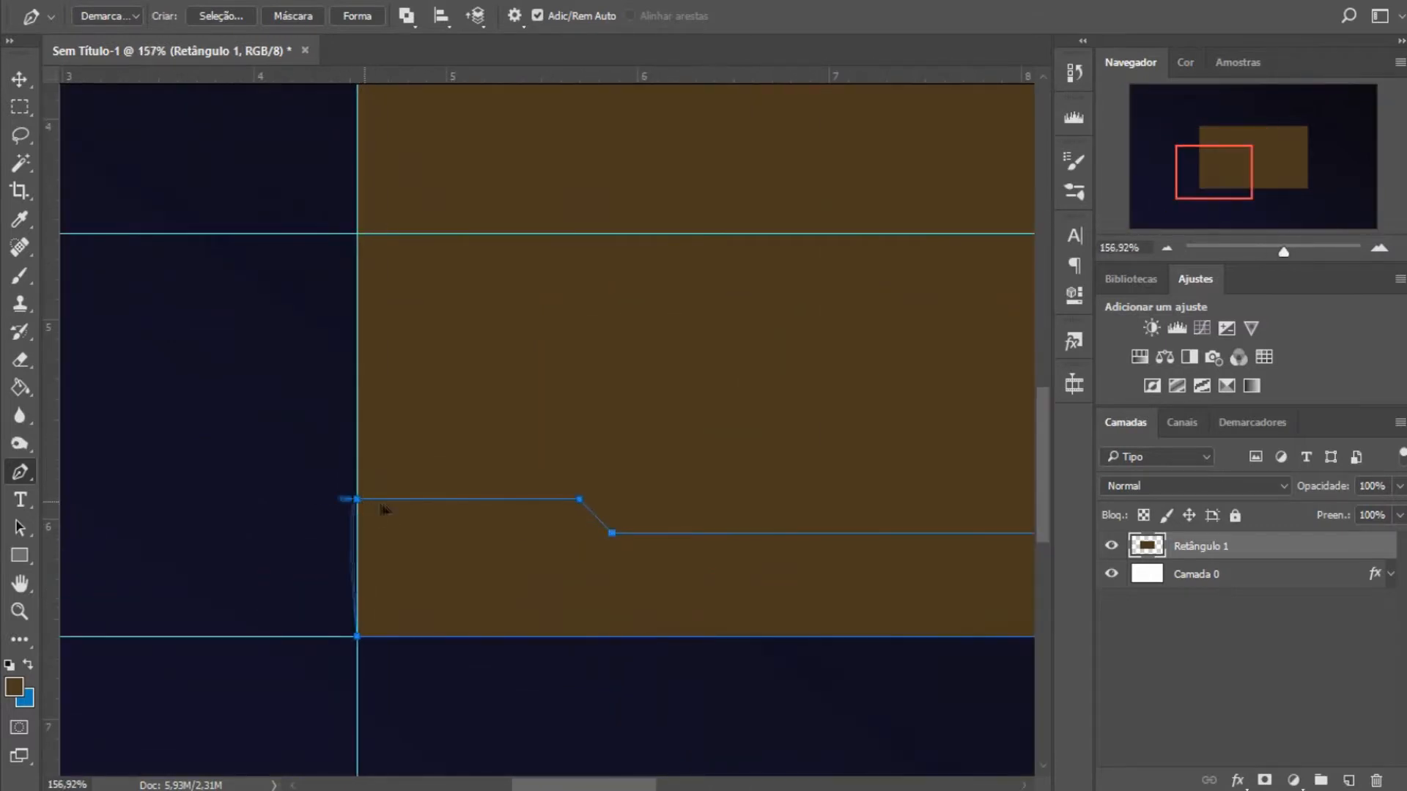
{"action": "mouse_move", "coordinate": [358, 504]}
{"action": "left_mouse_down"}
{"action": "mouse_move", "coordinate": [334, 507]}
{"action": "mouse_move", "coordinate": [349, 503]}
{"action": "left_mouse_up"}
{"action": "left_click_drag", "start_coordinate": [358, 499], "coordinate": [430, 501]}
{"action": "mouse_move", "coordinate": [350, 543]}
{"action": "left_mouse_down"}
{"action": "mouse_move", "coordinate": [304, 550]}
{"action": "mouse_move", "coordinate": [356, 545]}
{"action": "left_mouse_up"}
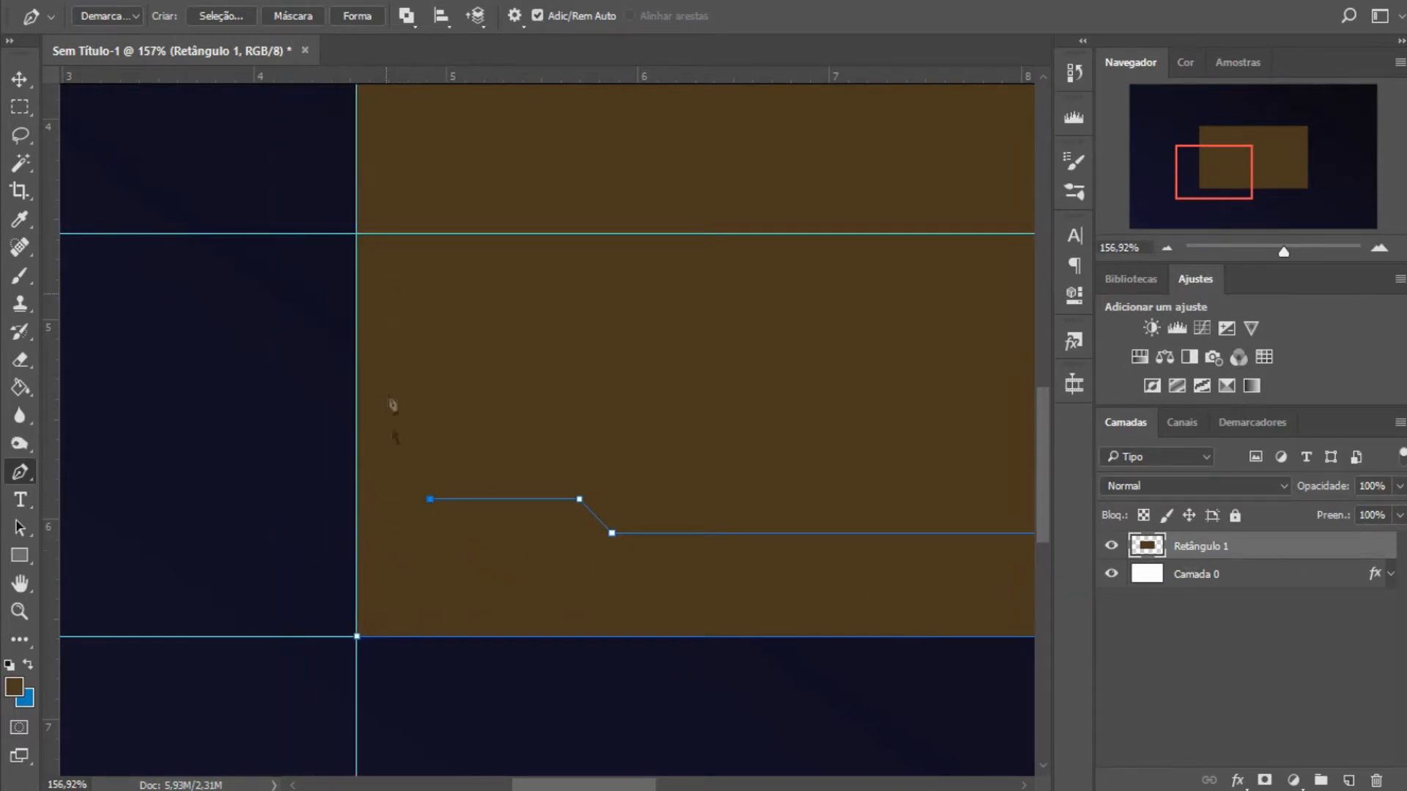
Complete the Pen path as a closed half-frame with notched inner edges, squaring its lower-left inner corner against a horizontal guide.
{"action": "scroll", "coordinate": [393, 322], "scroll_direction": "down", "scroll_amount": 3}
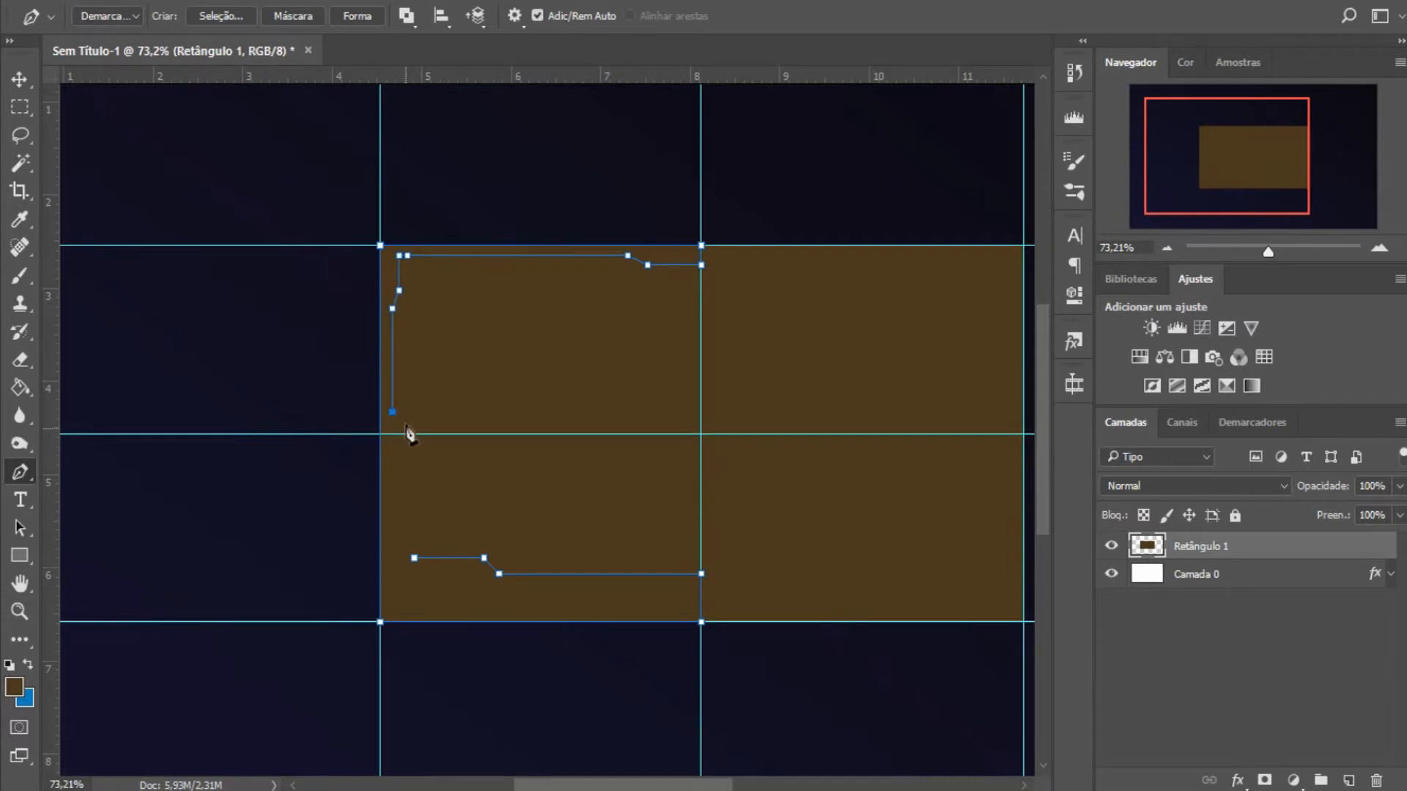
{"action": "key", "text": "ctrl+z"}
{"action": "left_click_drag", "start_coordinate": [57, 525], "coordinate": [402, 529]}
{"action": "left_click_drag", "start_coordinate": [401, 467], "coordinate": [51, 483]}
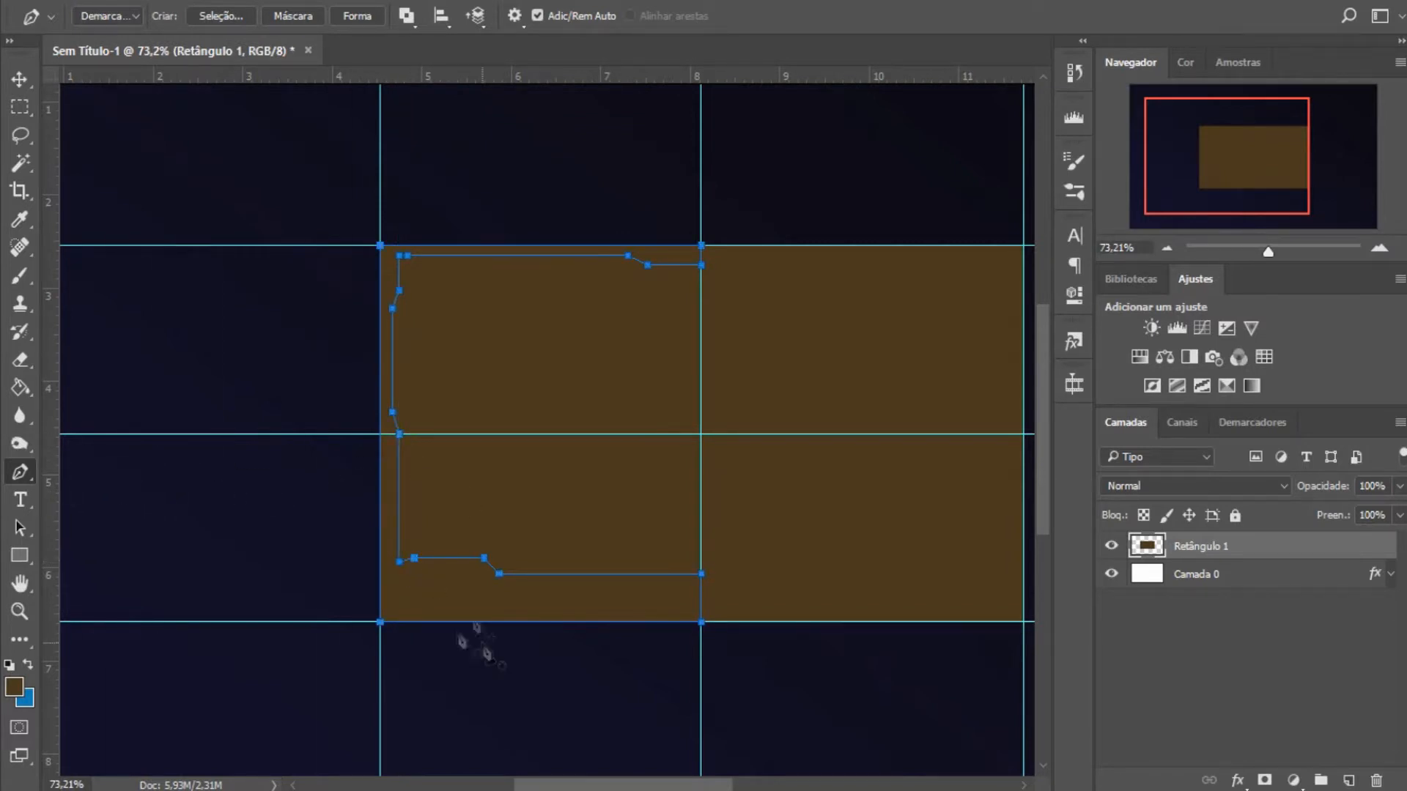
{"action": "left_click_drag", "start_coordinate": [379, 561], "coordinate": [590, 627]}
{"action": "left_click_drag", "start_coordinate": [661, 79], "coordinate": [645, 552]}
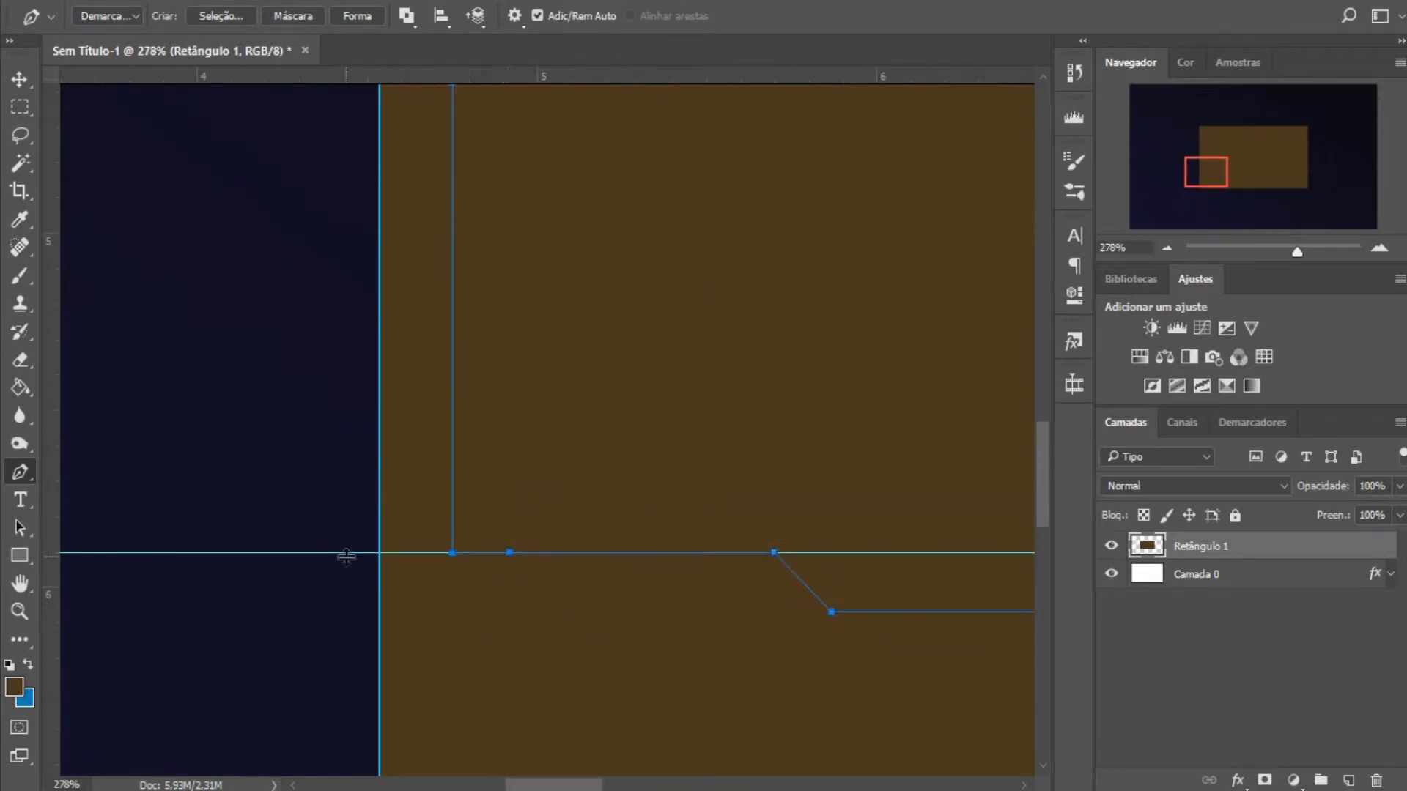
{"action": "scroll", "coordinate": [531, 433], "scroll_direction": "down", "scroll_amount": 5}
Fill the half-frame path with white (Branco) at 100% opacity in Normal mode.
{"action": "right_click", "coordinate": [532, 433]}
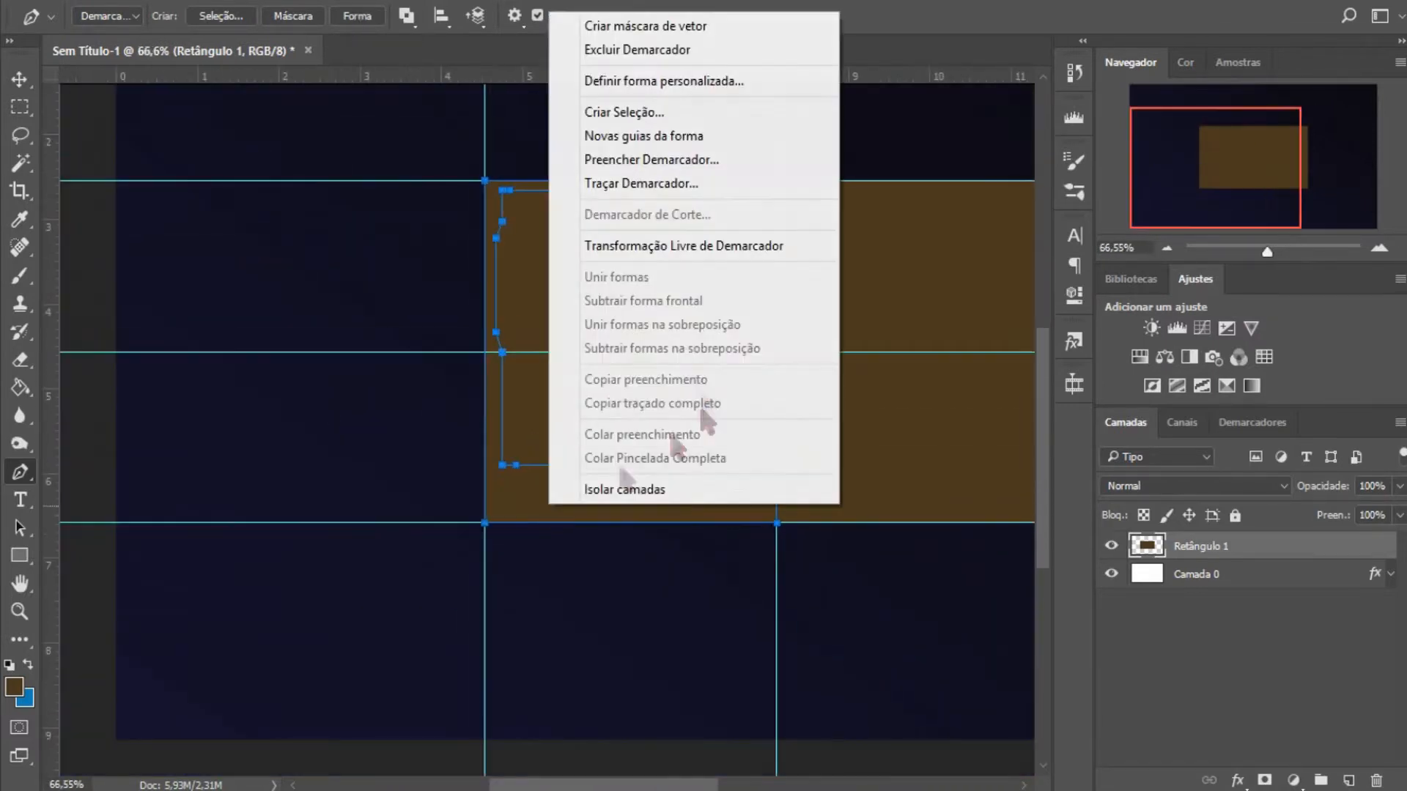
{"action": "left_click", "coordinate": [676, 187]}
{"action": "key", "text": "Escape"}
{"action": "right_click", "coordinate": [612, 248]}
{"action": "left_click", "coordinate": [754, 441]}
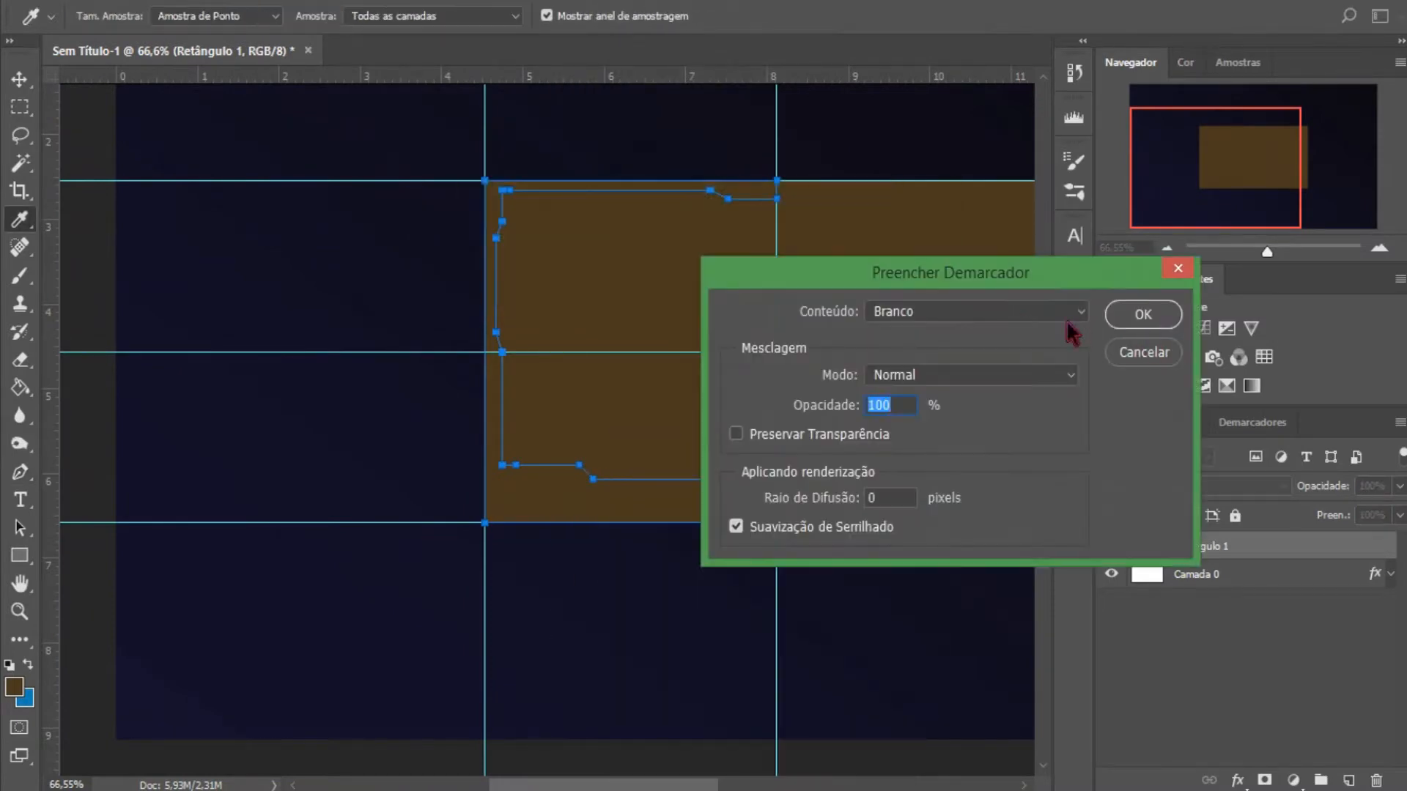
{"action": "left_click", "coordinate": [1126, 316]}
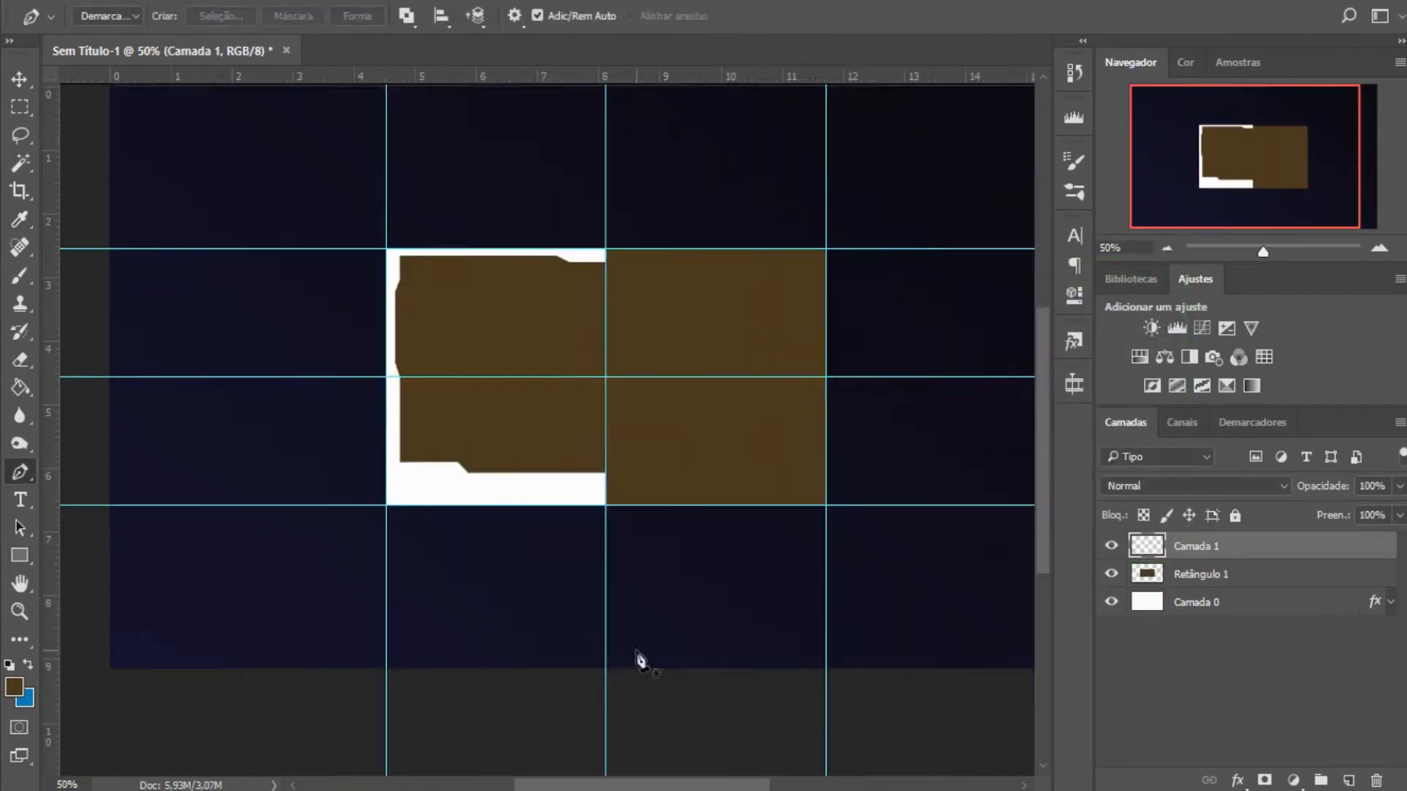
Duplicate the white half-frame layer, flip the copy horizontally and place it over the rectangle's right half.
{"action": "key", "text": "v"}
{"action": "key", "text": "ctrl+j"}
{"action": "key", "text": "ctrl+t"}
{"action": "right_click", "coordinate": [527, 503]}
{"action": "left_click", "coordinate": [664, 475]}
{"action": "key", "text": "Return"}
{"action": "left_click_drag", "start_coordinate": [584, 496], "coordinate": [787, 535]}
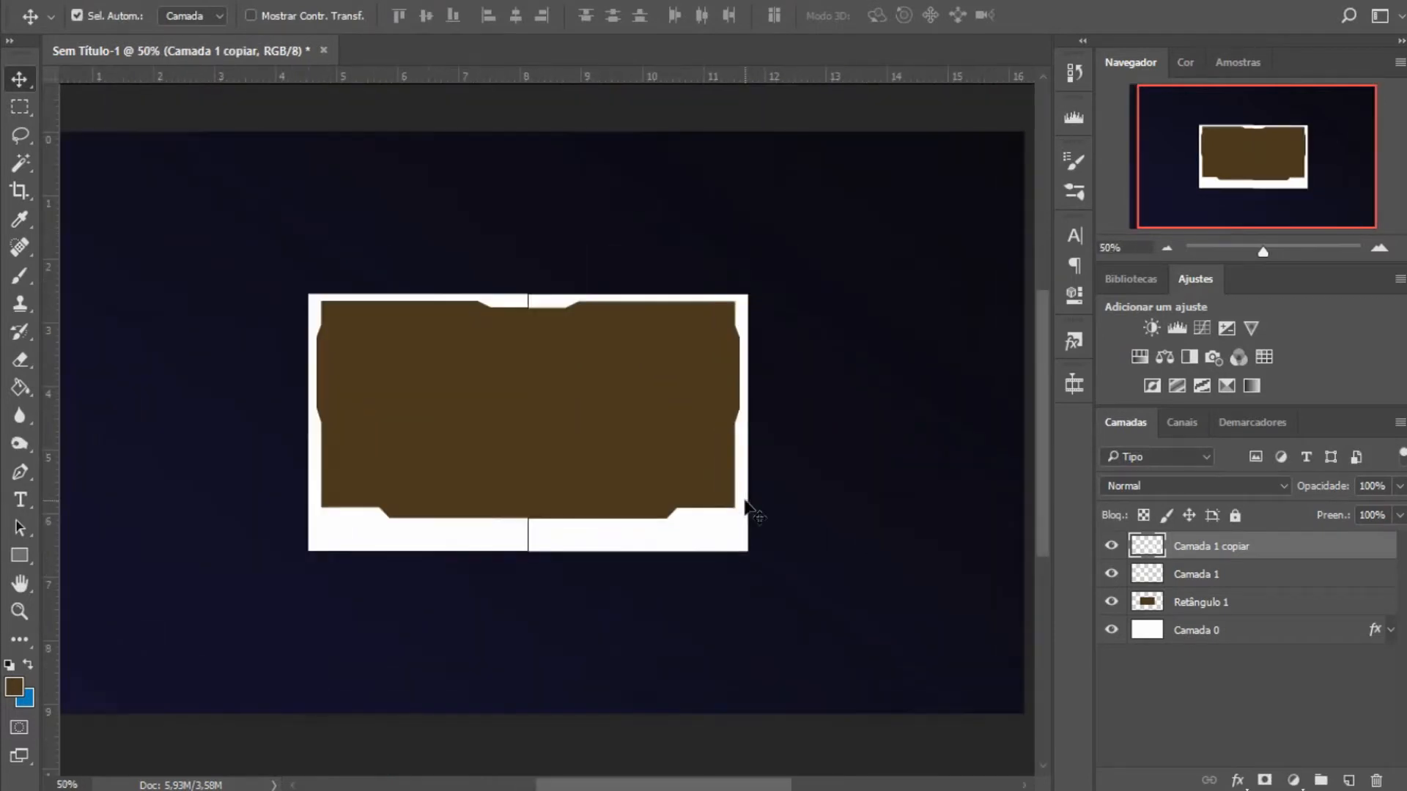
Nudge the mirrored half until it meets the left half without a gap and lines up vertically.
{"action": "left_click_drag", "start_coordinate": [748, 505], "coordinate": [744, 501]}
{"action": "key", "text": "Left"}
{"action": "key", "text": "Down"}
{"action": "key", "text": "Down"}
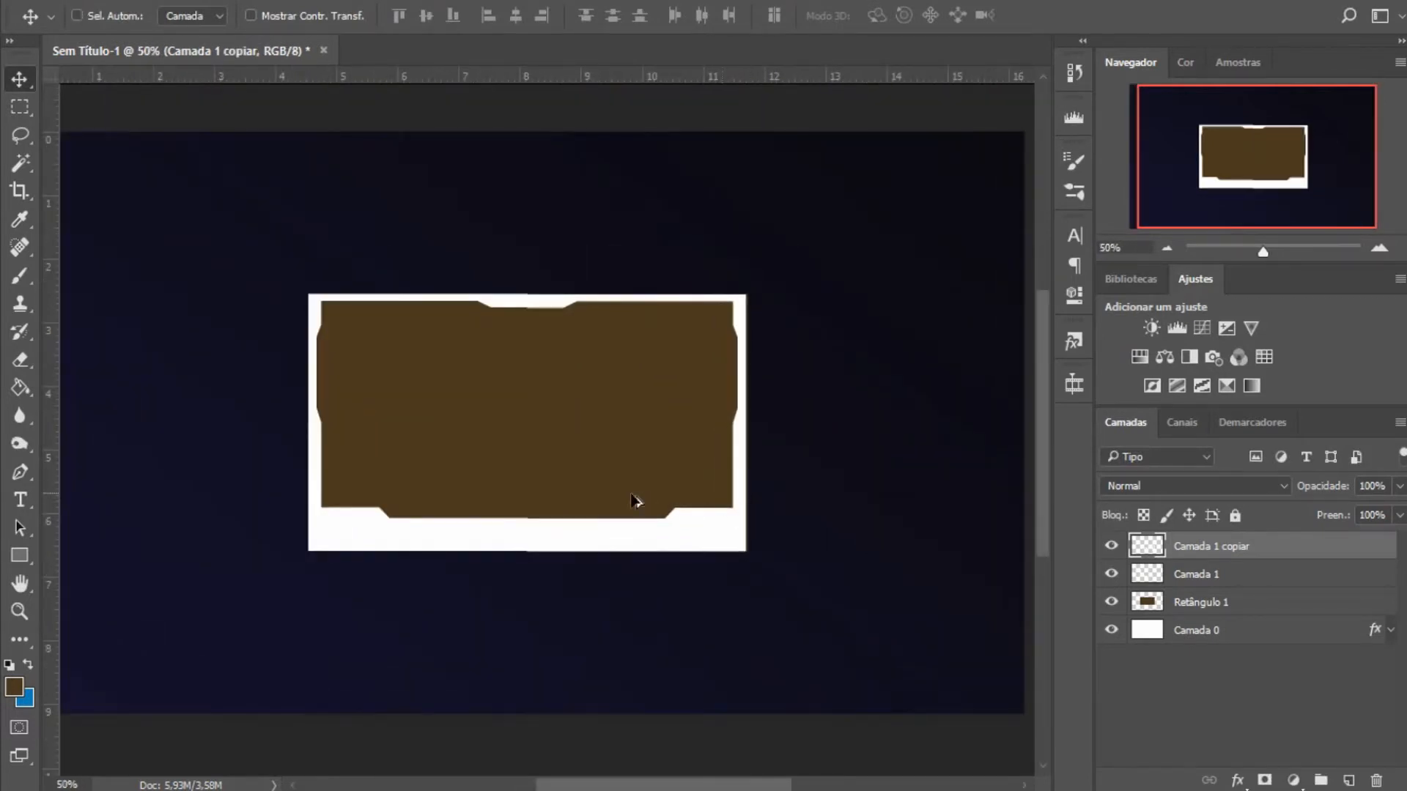
{"action": "scroll", "coordinate": [595, 507], "scroll_direction": "up", "scroll_amount": 8}
{"action": "key", "text": "Up"}
{"action": "key", "text": "Up"}
{"action": "scroll", "coordinate": [441, 612], "scroll_direction": "down", "scroll_amount": 4}
{"action": "scroll", "coordinate": [530, 553], "scroll_direction": "down", "scroll_amount": 5}
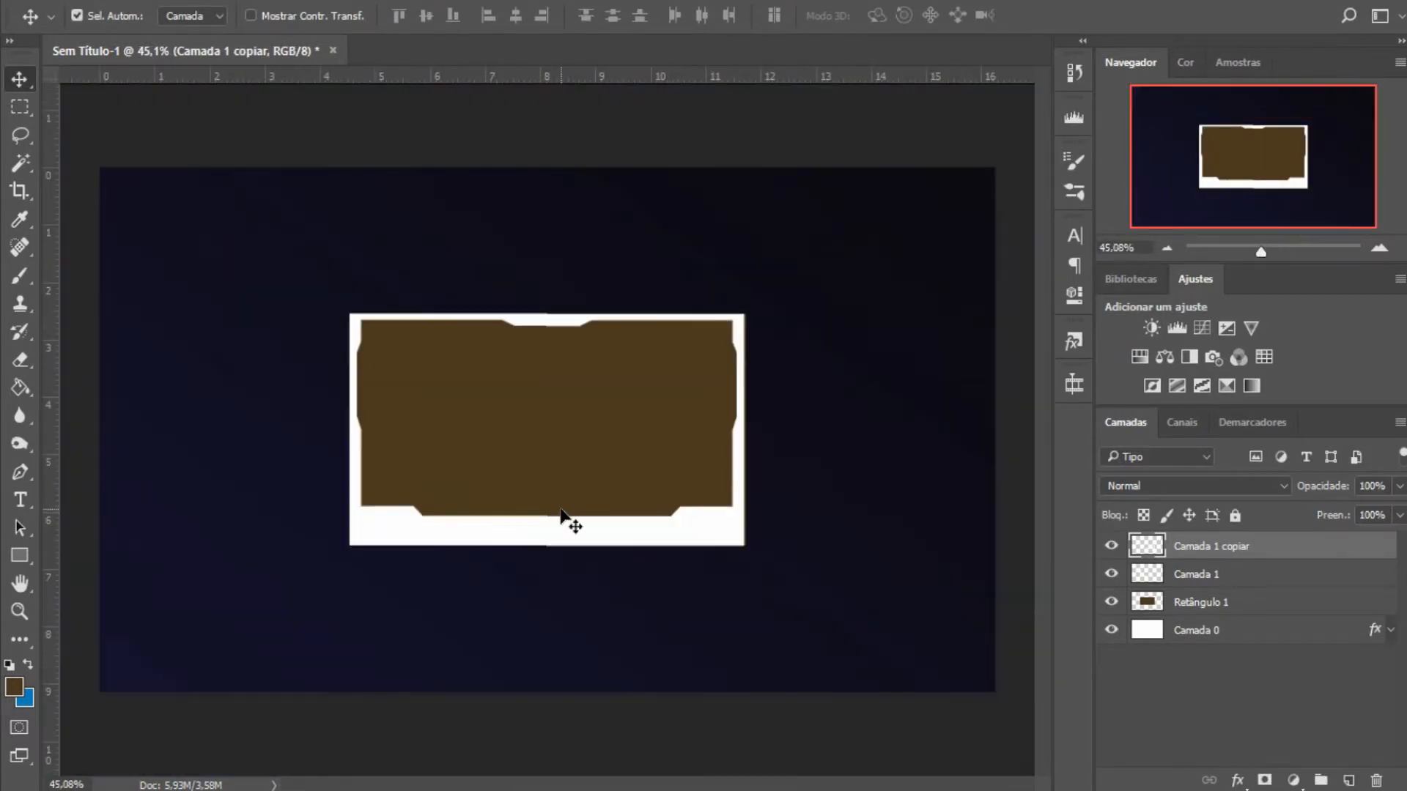
Merge the two frame halves into Camada 1 and hide the Retângulo 1 layer.
{"action": "scroll", "coordinate": [526, 478], "scroll_direction": "up", "scroll_amount": 1}
{"action": "key", "text": "ctrl+e"}
{"action": "scroll", "coordinate": [621, 440], "scroll_direction": "up", "scroll_amount": 3}
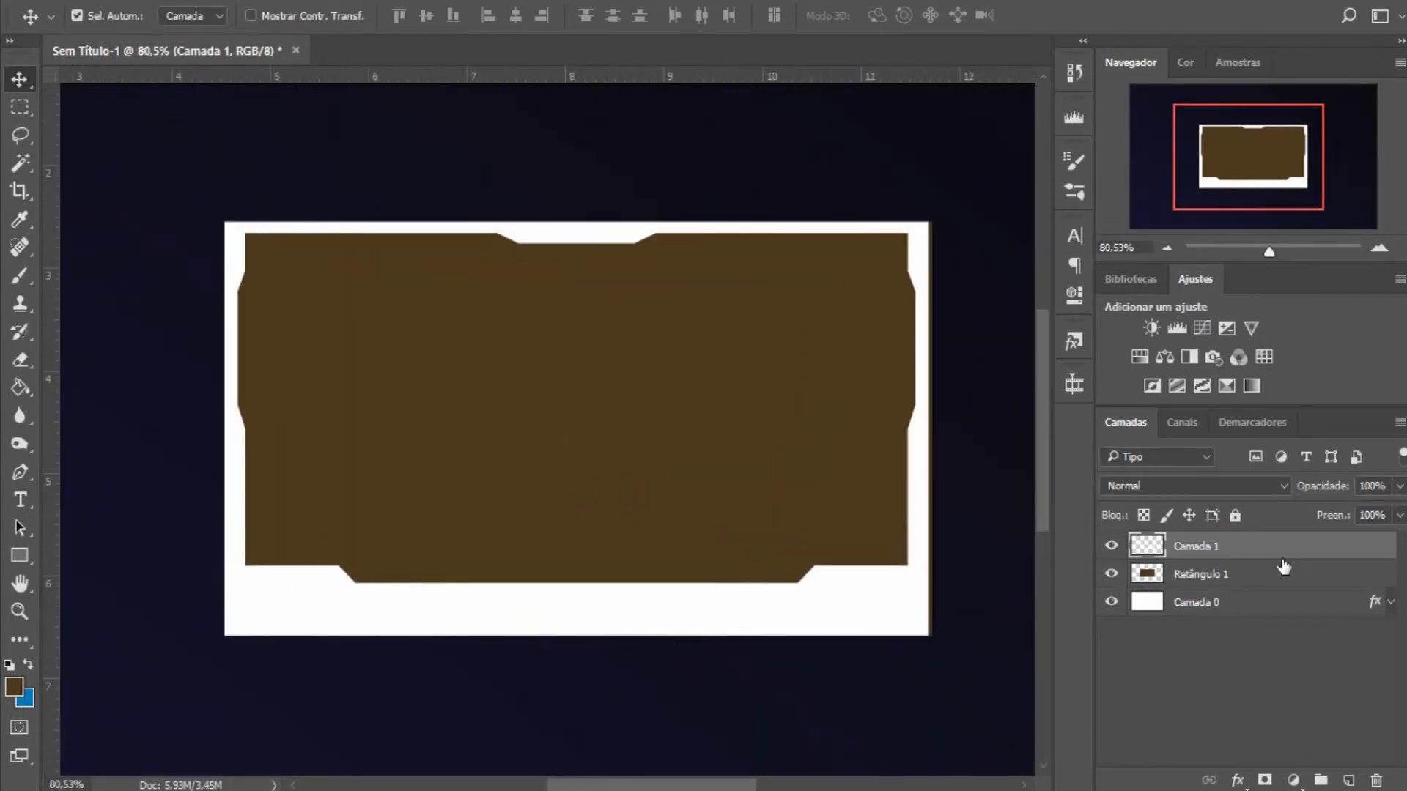
{"action": "left_click", "coordinate": [1111, 574]}
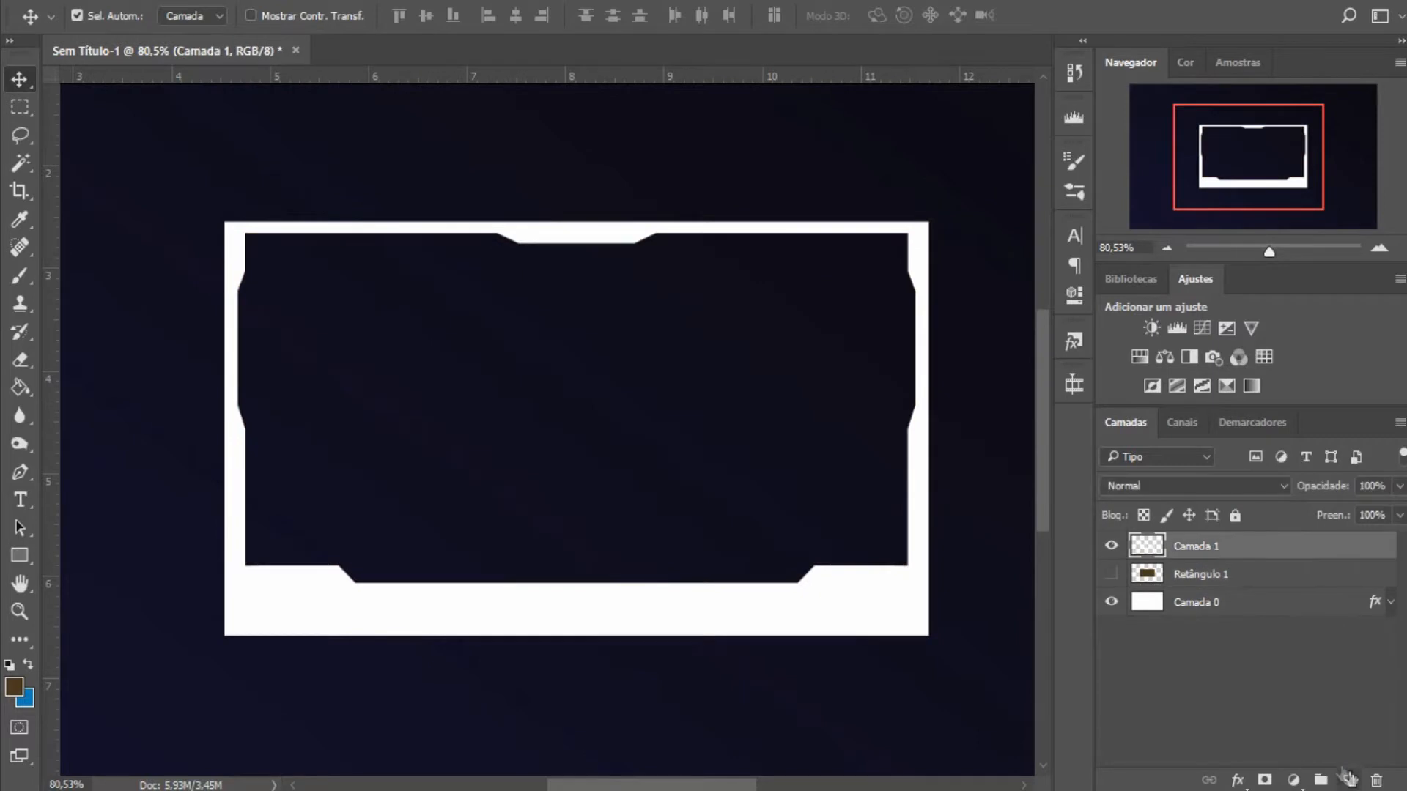
Create a new layer, show the guides and add guides at the lower-left step's upper edge and the start of its slope.
{"action": "key", "text": "ctrl+semicolon"}
{"action": "key", "text": "p"}
{"action": "left_click_drag", "start_coordinate": [418, 75], "coordinate": [440, 565]}
{"action": "scroll", "coordinate": [315, 599], "scroll_direction": "up", "scroll_amount": 3}
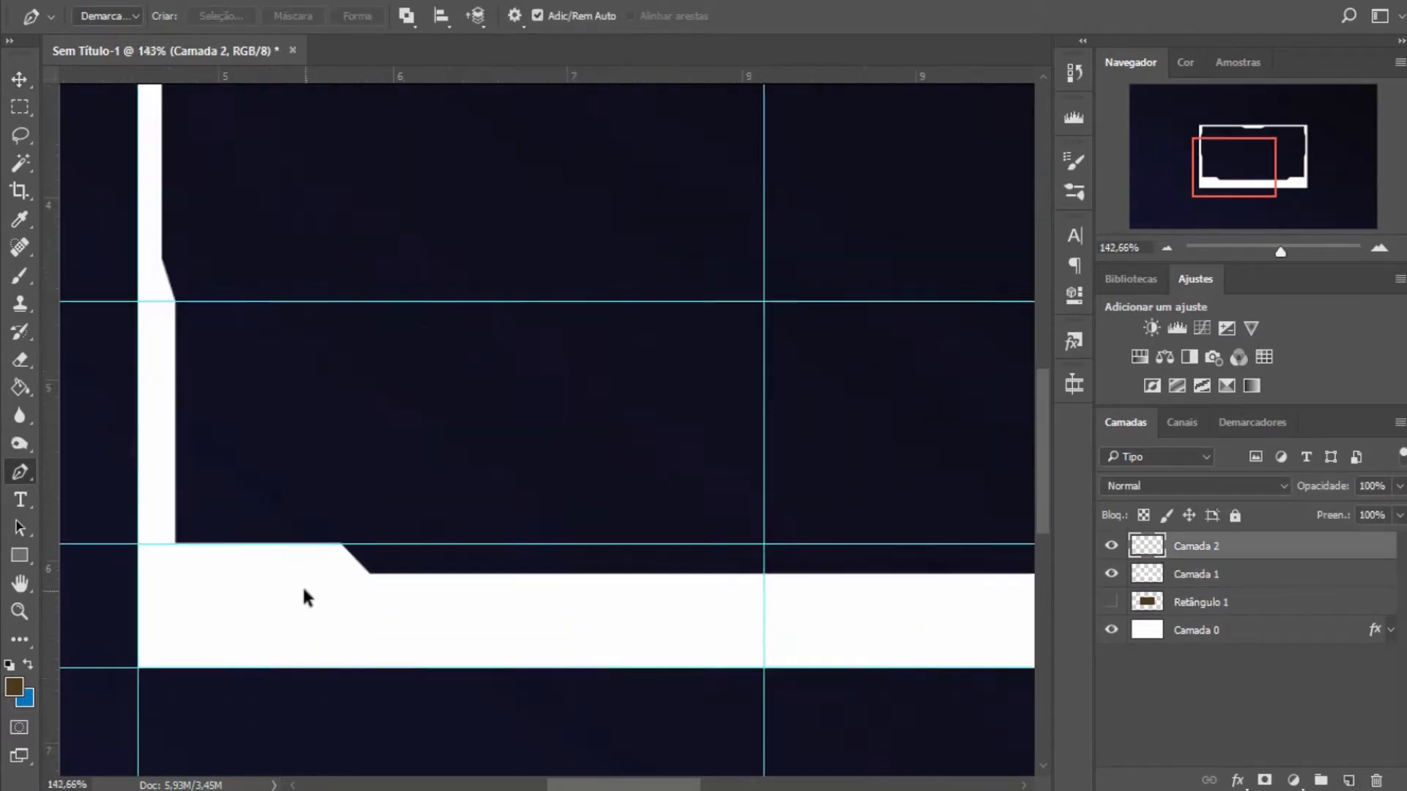
{"action": "scroll", "coordinate": [307, 597], "scroll_direction": "up", "scroll_amount": 2}
{"action": "left_click_drag", "start_coordinate": [406, 508], "coordinate": [408, 520]}
{"action": "scroll", "coordinate": [264, 542], "scroll_direction": "down", "scroll_amount": 2}
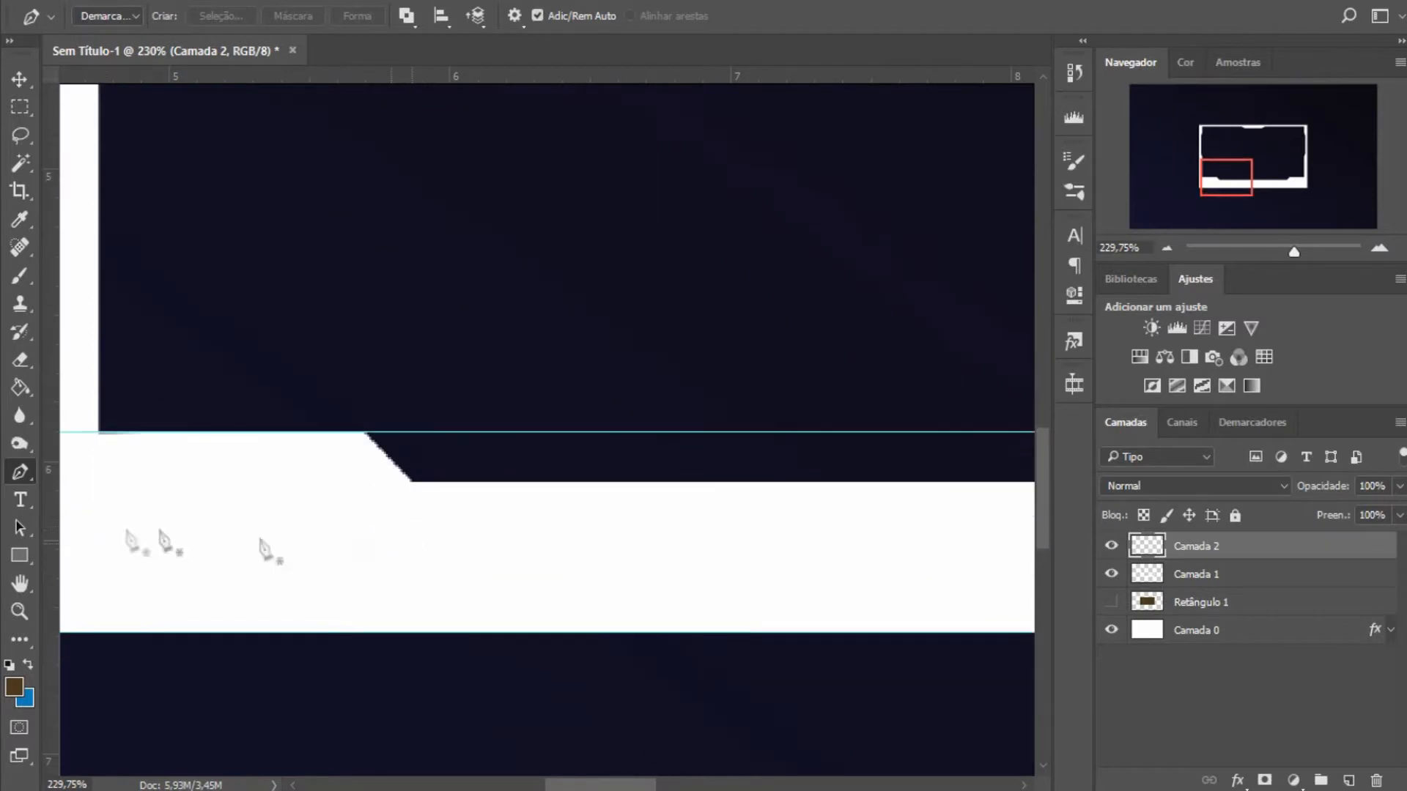
{"action": "left_click_drag", "start_coordinate": [58, 565], "coordinate": [365, 569]}
{"action": "scroll", "coordinate": [276, 584], "scroll_direction": "down", "scroll_amount": 2}
{"action": "scroll", "coordinate": [276, 584], "scroll_direction": "left", "scroll_amount": 3}
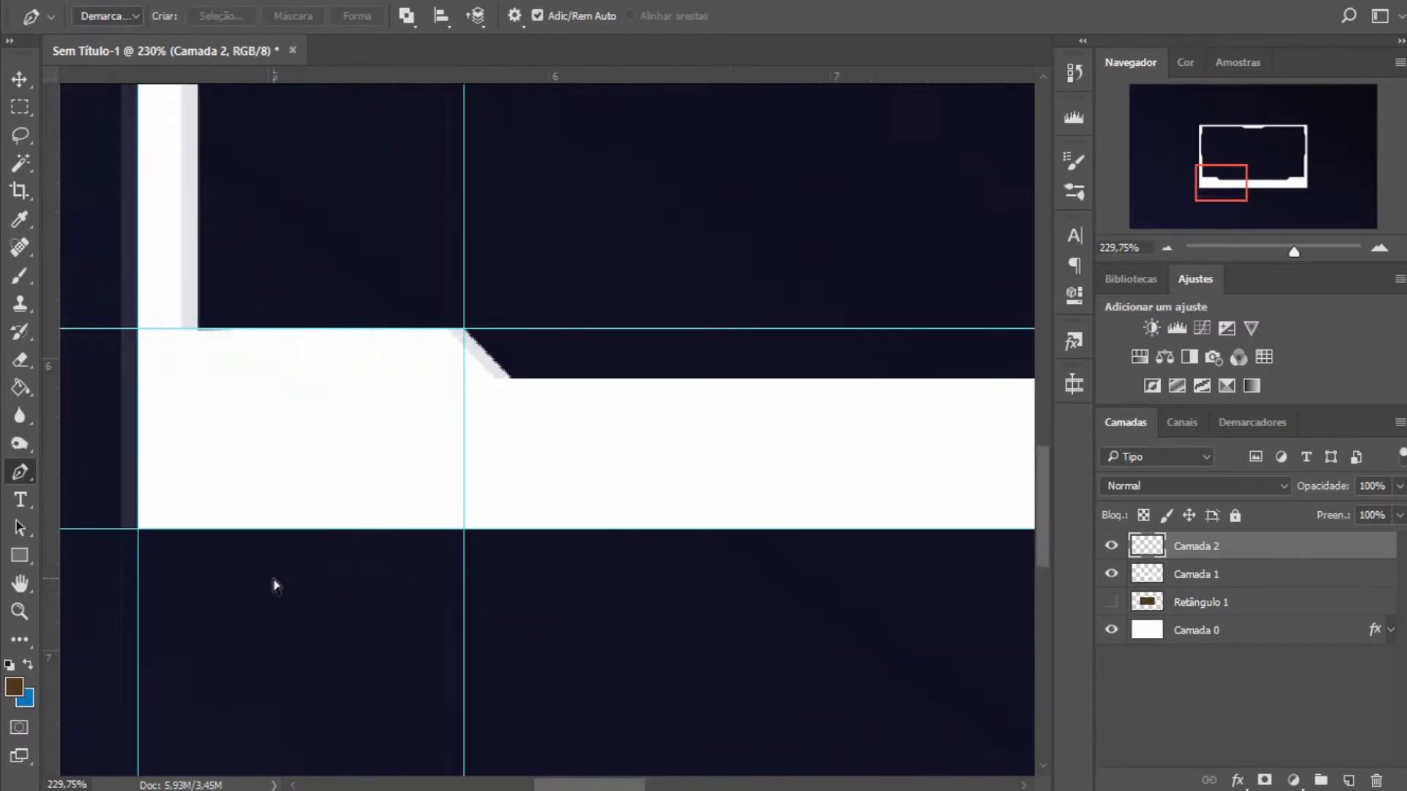
Draw a closed Pen path with a concave curve around the frame's lower-left outer corner, following the guides.
{"action": "left_click_drag", "start_coordinate": [625, 510], "coordinate": [874, 527]}
{"action": "scroll", "coordinate": [711, 508], "scroll_direction": "down", "scroll_amount": 2}
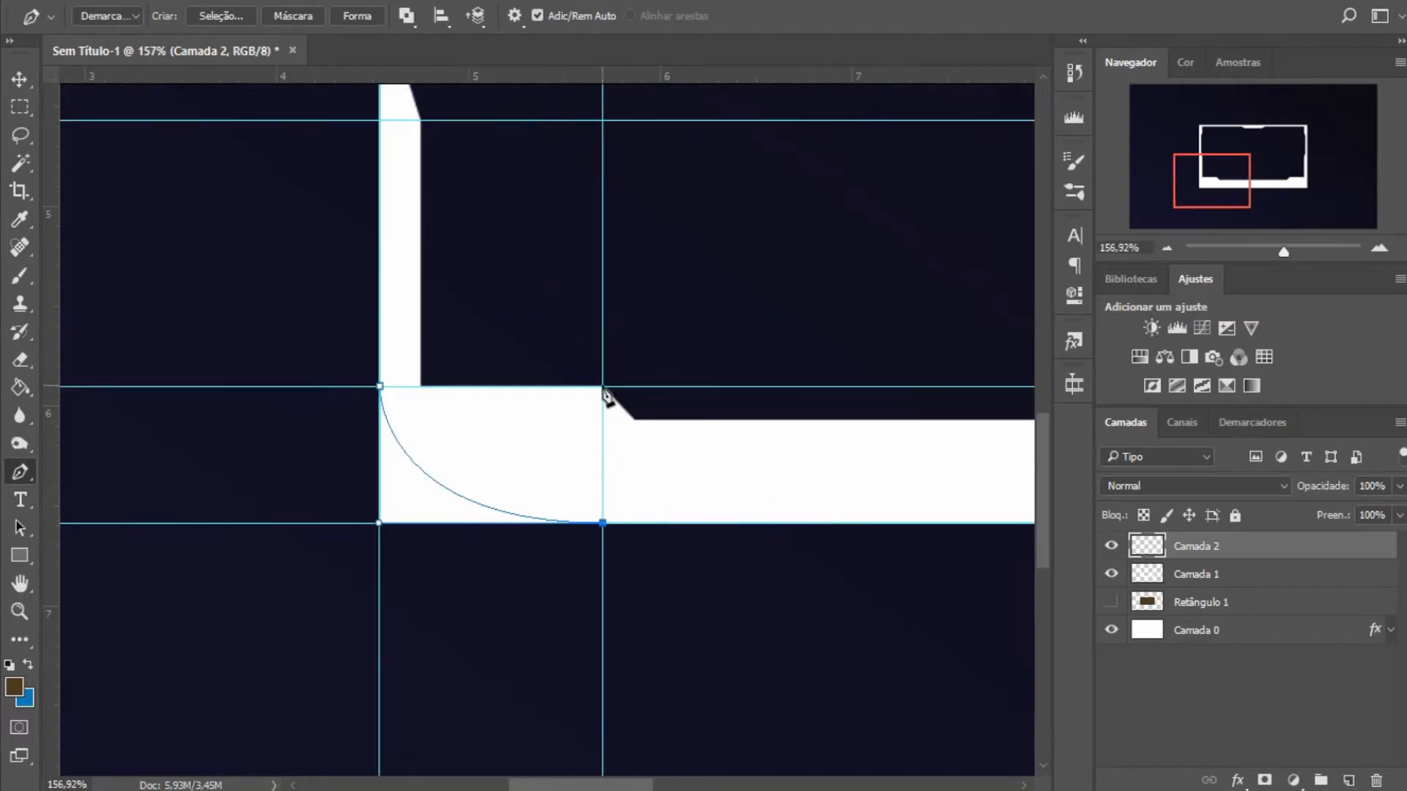
{"action": "right_click", "coordinate": [481, 422]}
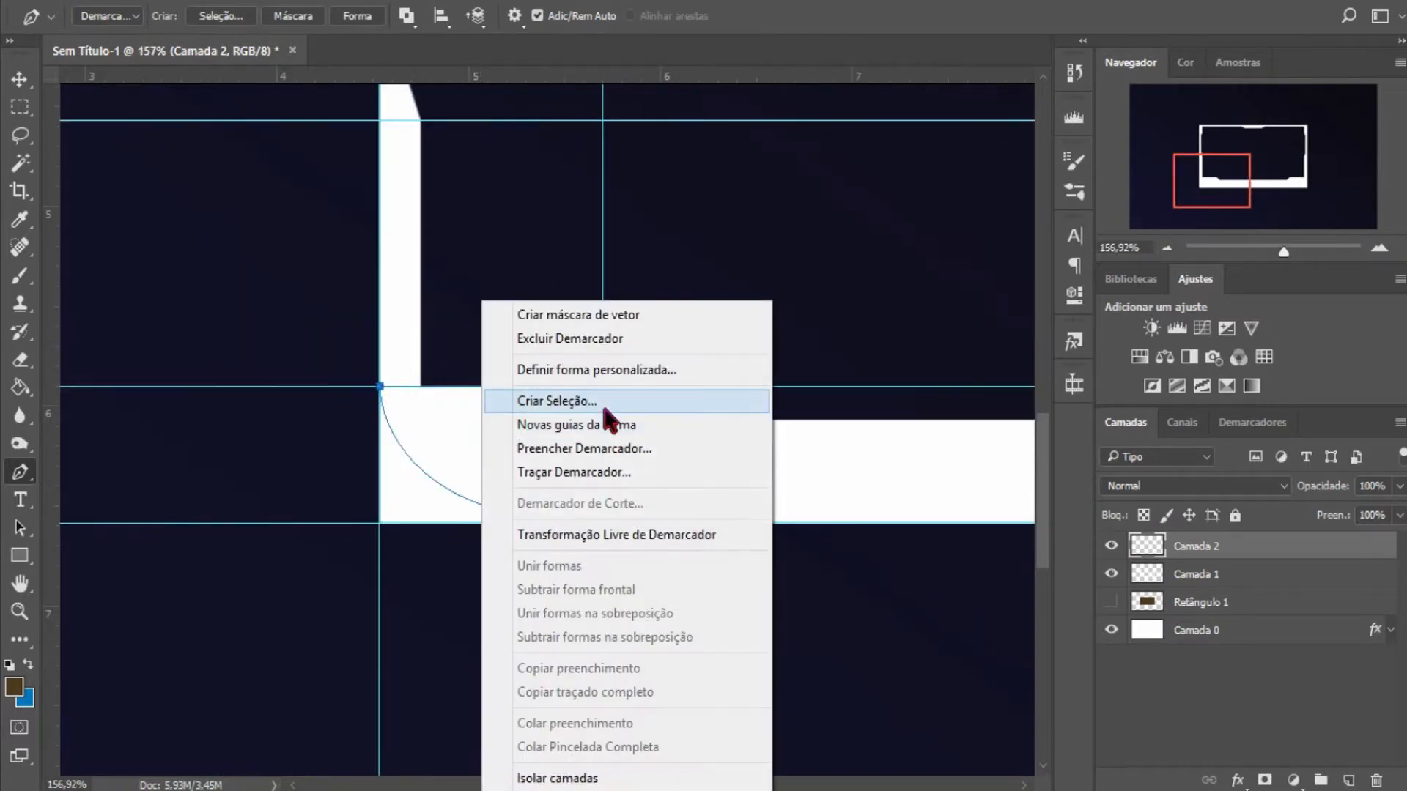
{"action": "key", "text": "Escape"}
{"action": "key", "text": "ctrl+alt+z"}
{"action": "key", "text": "ctrl+alt+z"}
Try to cut the lower-left corner out of Camada 1 using a selection made from the curved path.
{"action": "right_click", "coordinate": [418, 507]}
{"action": "left_click", "coordinate": [480, 475]}
{"action": "left_click", "coordinate": [712, 299]}
{"action": "right_click", "coordinate": [402, 478]}
{"action": "left_click", "coordinate": [487, 87]}
{"action": "key", "text": "Return"}
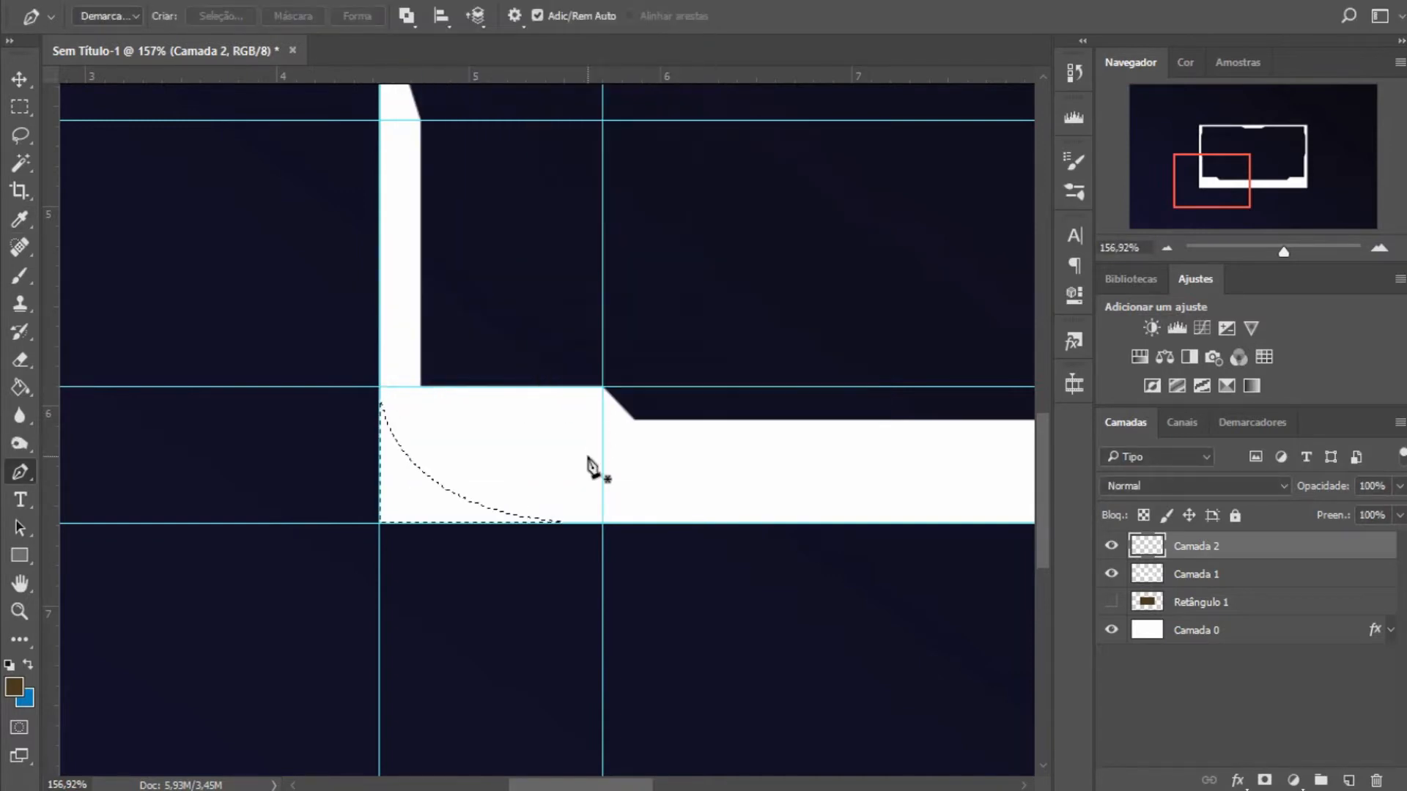
{"action": "left_click", "coordinate": [1194, 577]}
{"action": "key", "text": "Delete"}
{"action": "scroll", "coordinate": [553, 569], "scroll_direction": "down", "scroll_amount": 5}
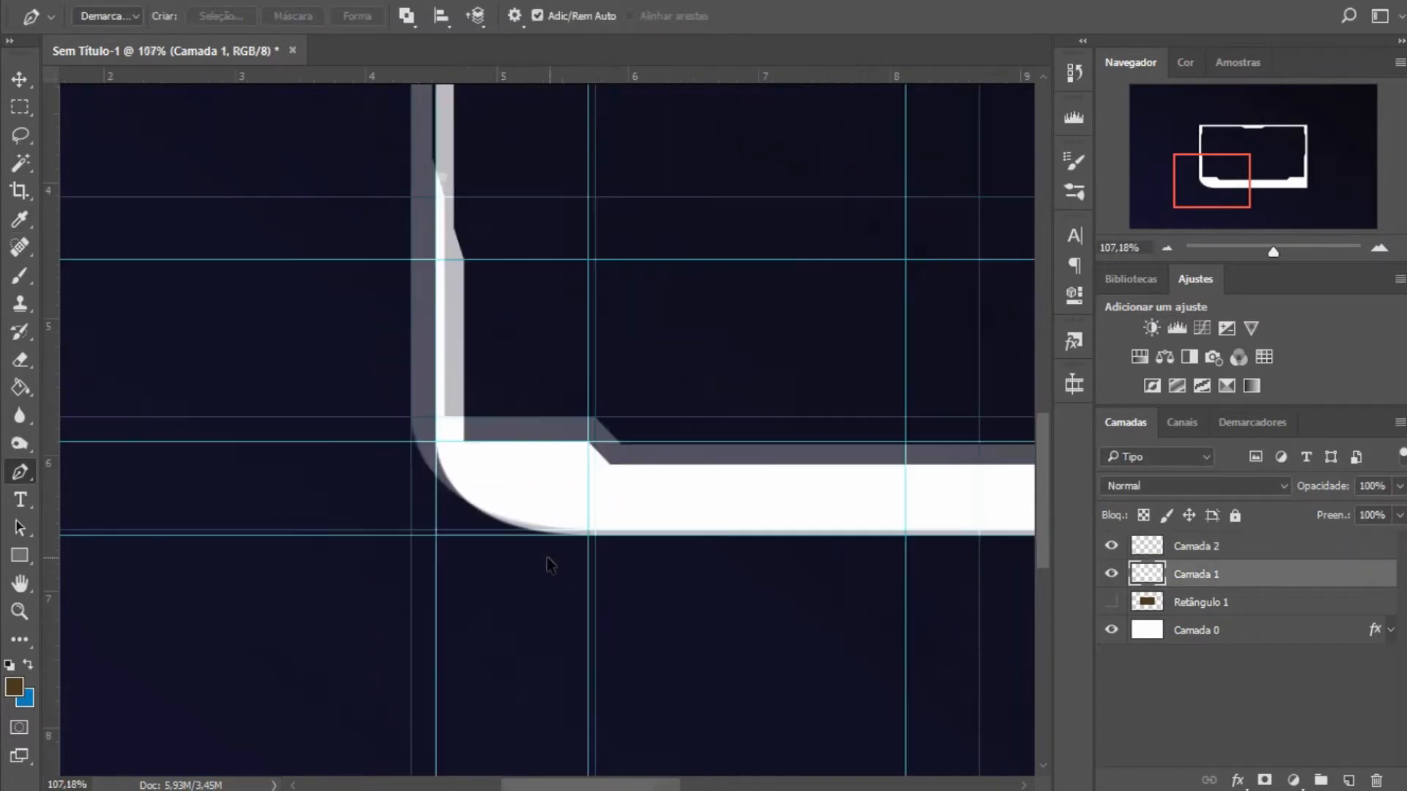
{"action": "scroll", "coordinate": [545, 570], "scroll_direction": "down", "scroll_amount": 2}
{"action": "scroll", "coordinate": [518, 574], "scroll_direction": "up", "scroll_amount": 5}
{"action": "key", "text": "ctrl+z"}
Make a new selection from the curved path, delete the lower-left corner of Camada 1 and deselect.
{"action": "right_click", "coordinate": [286, 504]}
{"action": "left_click", "coordinate": [395, 107]}
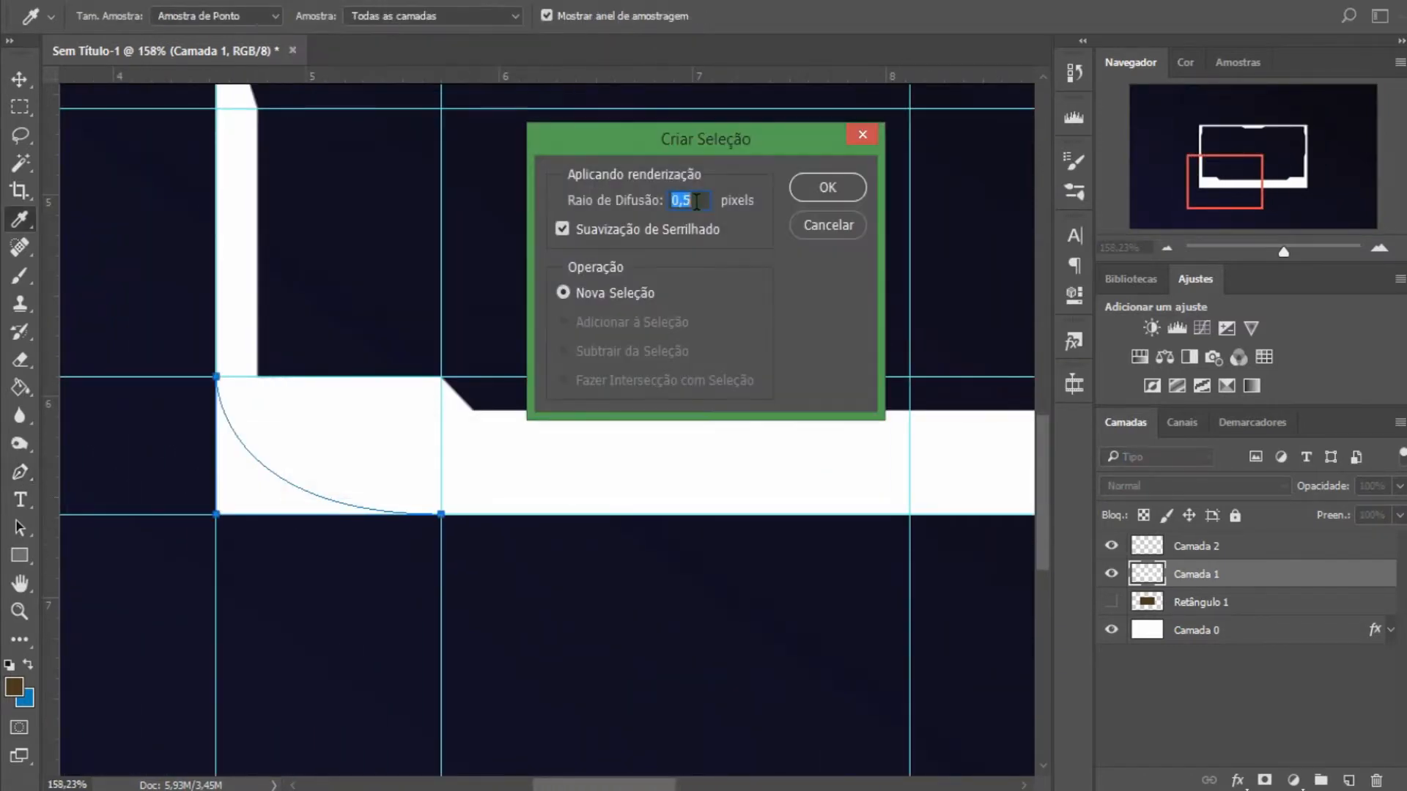
{"action": "left_click", "coordinate": [827, 188]}
{"action": "scroll", "coordinate": [320, 509], "scroll_direction": "up", "scroll_amount": 5}
{"action": "key", "text": "Delete"}
{"action": "key", "text": "ctrl+d"}
{"action": "key", "text": "ctrl+h"}
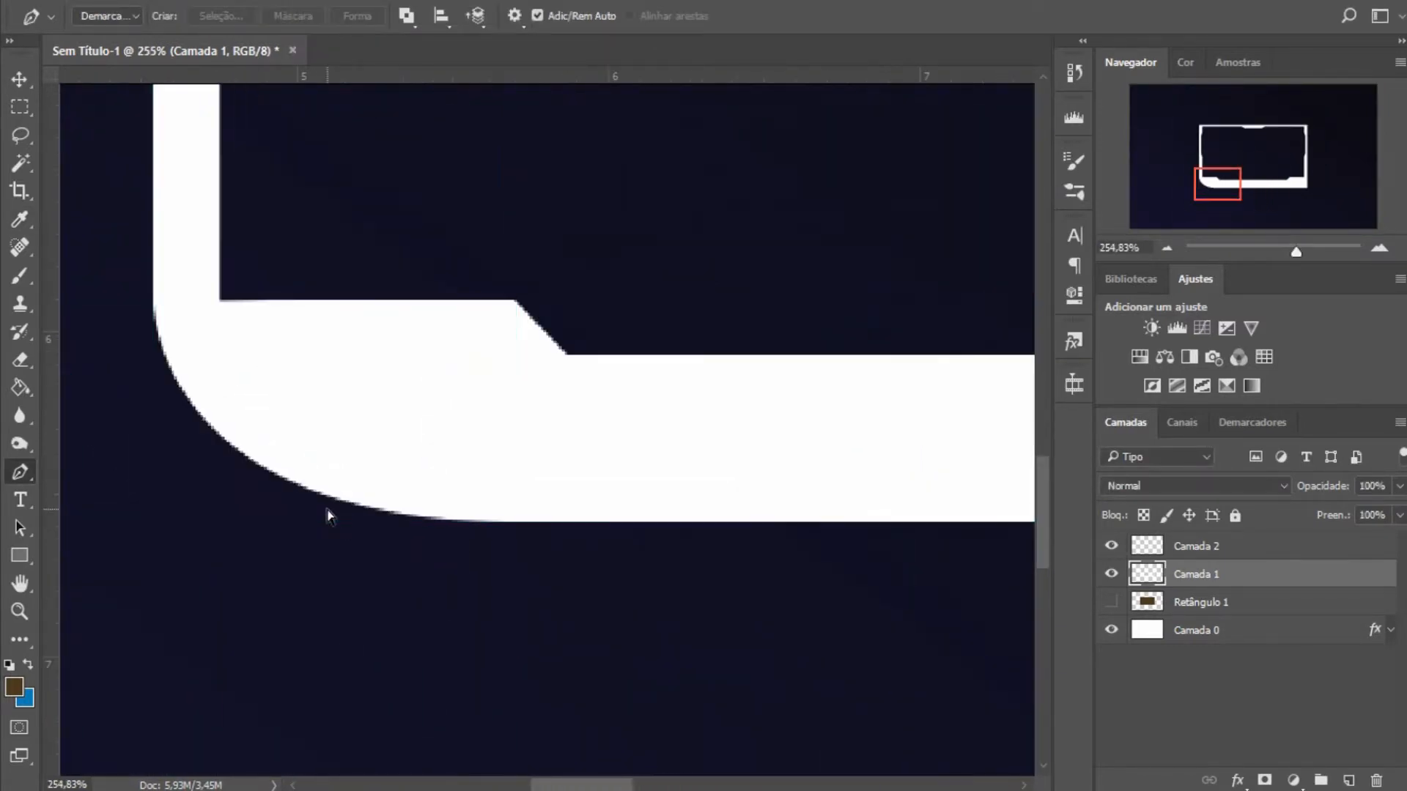
Show the guides and align the right vertical guide exactly with the frame's outer right edge.
{"action": "key", "text": "ctrl+h"}
{"action": "scroll", "coordinate": [309, 499], "scroll_direction": "down", "scroll_amount": 8}
{"action": "scroll", "coordinate": [587, 506], "scroll_direction": "right", "scroll_amount": 10}
{"action": "scroll", "coordinate": [625, 521], "scroll_direction": "up", "scroll_amount": 8}
{"action": "scroll", "coordinate": [630, 527], "scroll_direction": "left", "scroll_amount": 1}
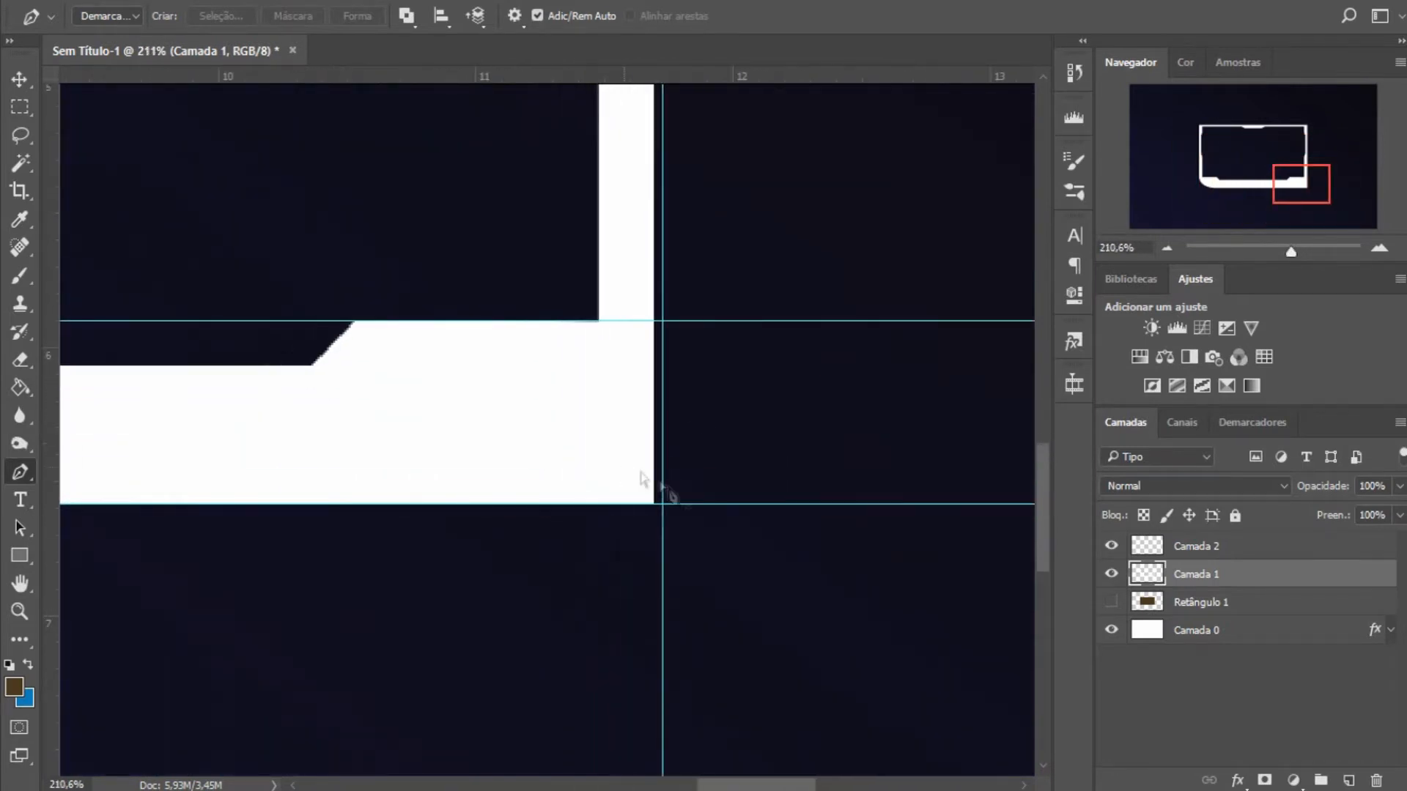
{"action": "scroll", "coordinate": [748, 524], "scroll_direction": "down", "scroll_amount": 4}
{"action": "scroll", "coordinate": [721, 608], "scroll_direction": "up", "scroll_amount": 8}
{"action": "scroll", "coordinate": [726, 608], "scroll_direction": "up", "scroll_amount": 6}
{"action": "left_click_drag", "start_coordinate": [625, 533], "coordinate": [605, 530]}
{"action": "scroll", "coordinate": [559, 439], "scroll_direction": "up", "scroll_amount": 5}
{"action": "scroll", "coordinate": [563, 432], "scroll_direction": "down", "scroll_amount": 4}
{"action": "scroll", "coordinate": [540, 257], "scroll_direction": "down", "scroll_amount": 8}
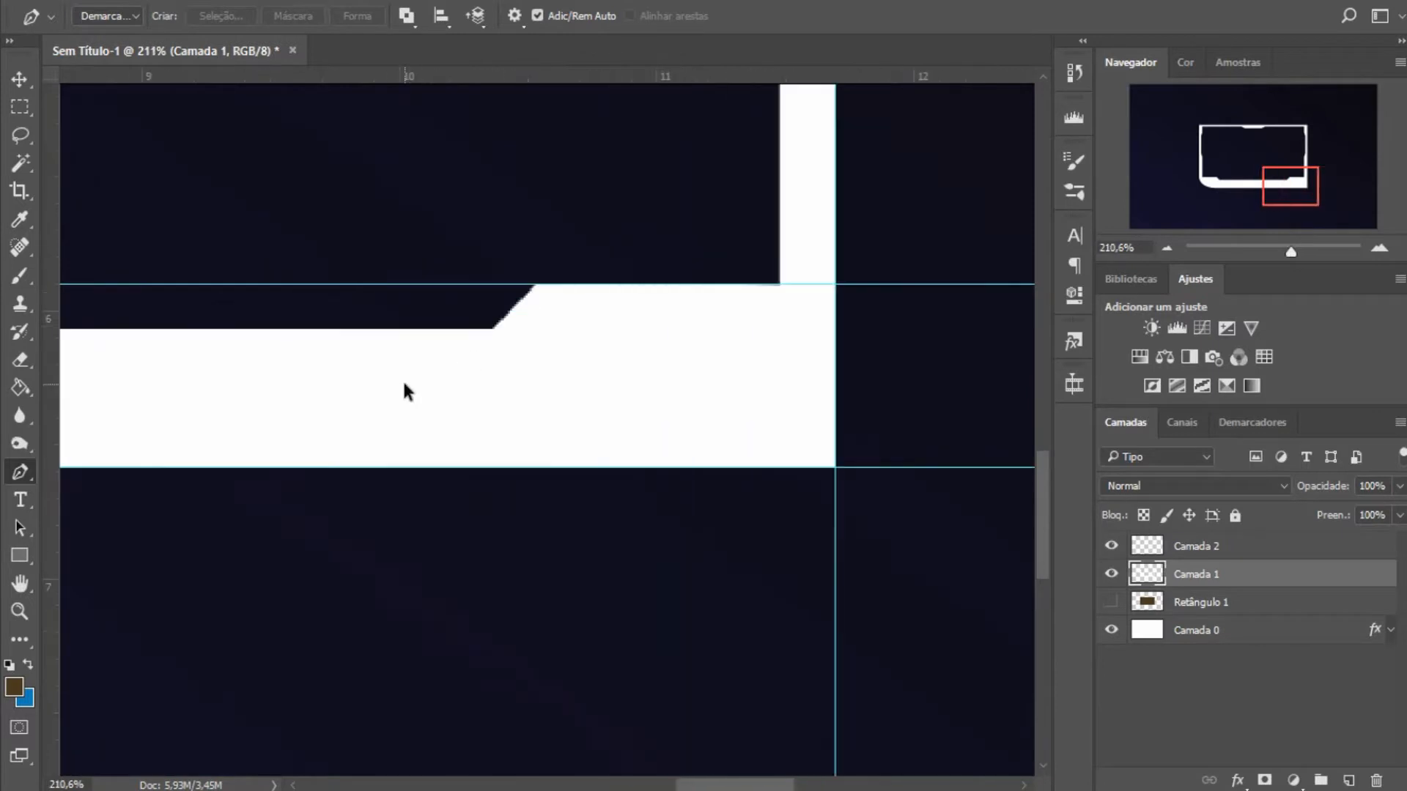
Place a vertical guide at the upper end of the slope in the frame's lower-right step.
{"action": "scroll", "coordinate": [748, 352], "scroll_direction": "left", "scroll_amount": 1}
{"action": "scroll", "coordinate": [719, 440], "scroll_direction": "right", "scroll_amount": 4}
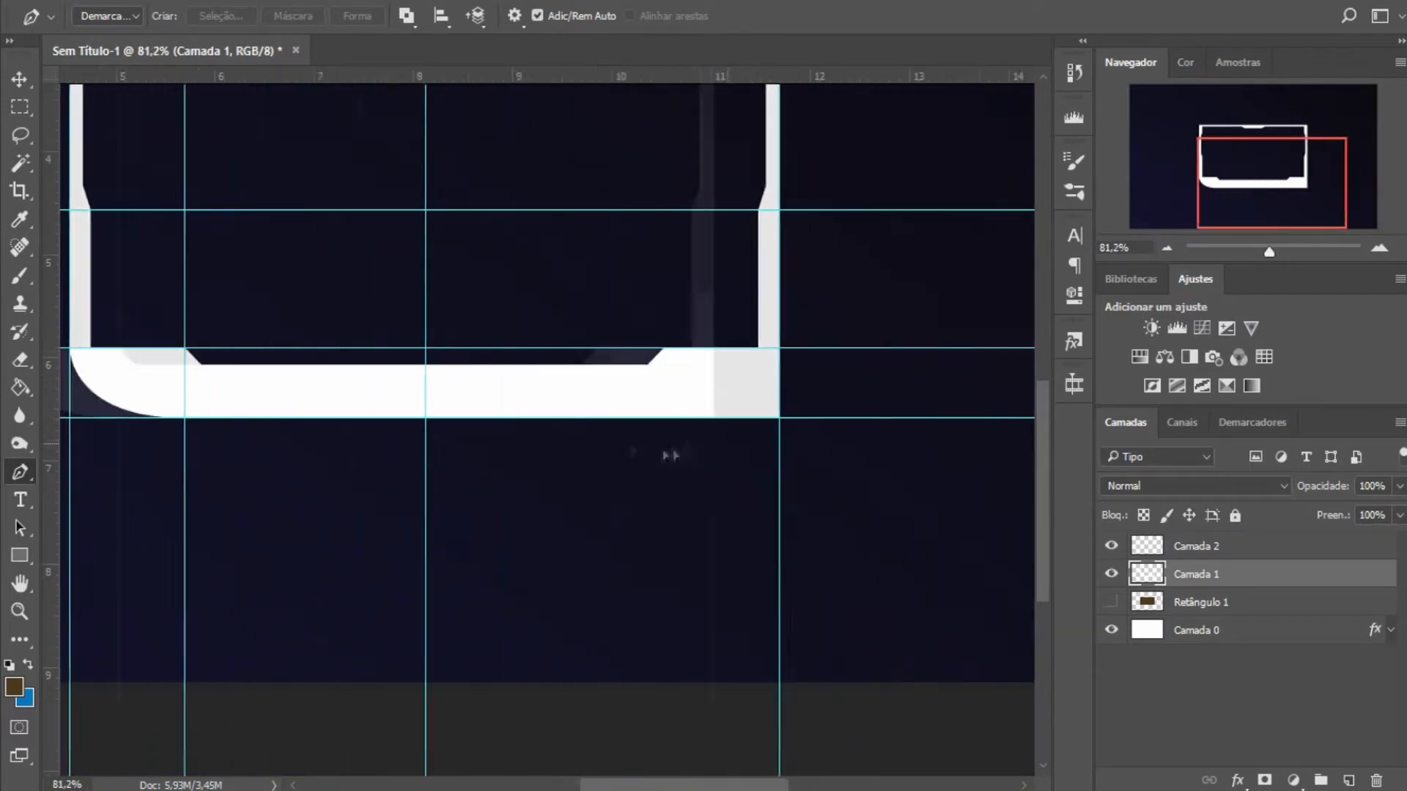
{"action": "scroll", "coordinate": [440, 357], "scroll_direction": "up", "scroll_amount": 3}
{"action": "scroll", "coordinate": [440, 357], "scroll_direction": "up", "scroll_amount": 5}
{"action": "left_click_drag", "start_coordinate": [440, 359], "coordinate": [503, 373]}
{"action": "scroll", "coordinate": [556, 400], "scroll_direction": "down", "scroll_amount": 8}
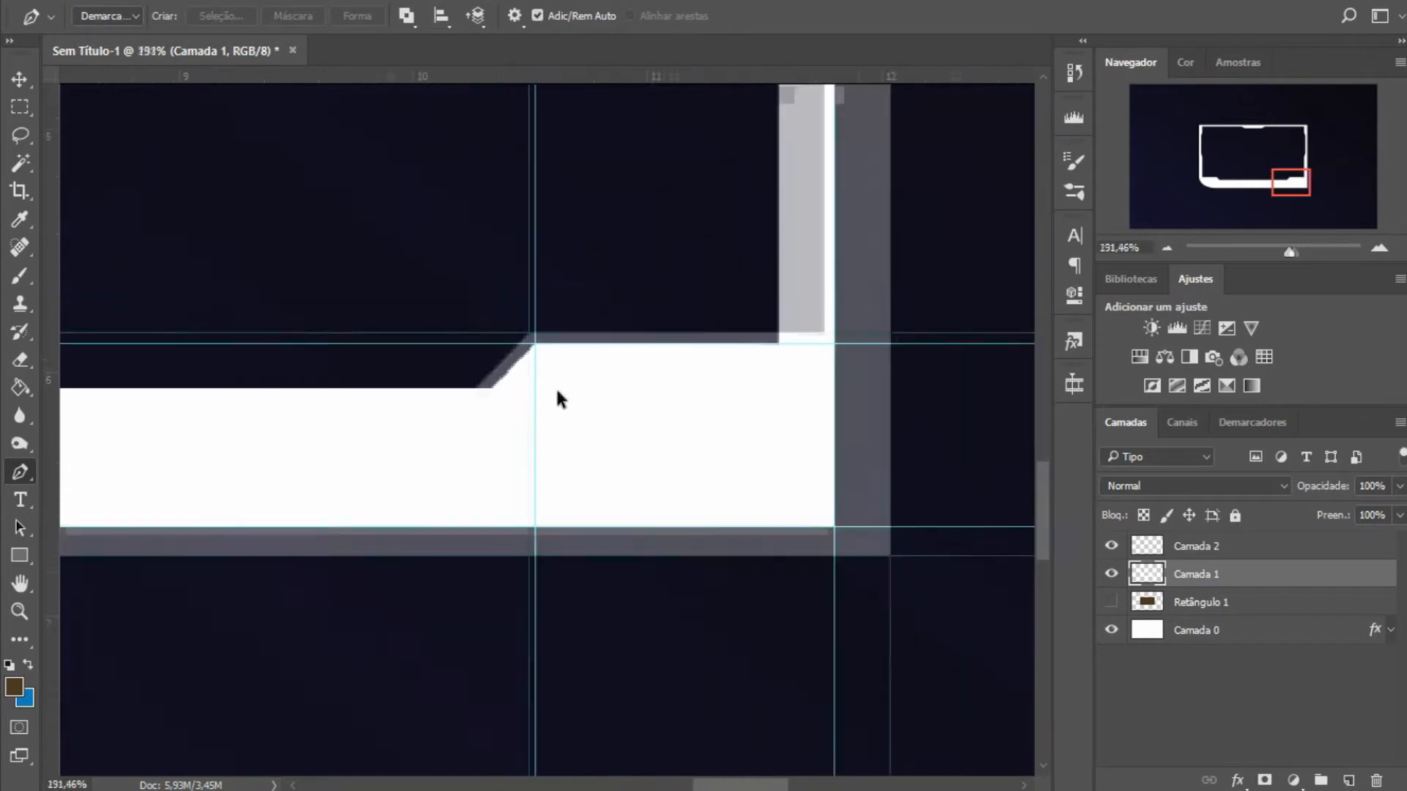
{"action": "scroll", "coordinate": [754, 370], "scroll_direction": "up", "scroll_amount": 4}
{"action": "scroll", "coordinate": [440, 607], "scroll_direction": "down", "scroll_amount": 3}
Draw a matching curved path at the lower-right corner, convert it to a selection and delete that corner from Camada 1.
{"action": "left_click_drag", "start_coordinate": [683, 610], "coordinate": [456, 611]}
{"action": "right_click", "coordinate": [905, 575]}
{"action": "left_click", "coordinate": [960, 142]}
{"action": "key", "text": "Return"}
{"action": "key", "text": "Delete"}
{"action": "key", "text": "ctrl+h"}
{"action": "scroll", "coordinate": [610, 533], "scroll_direction": "down", "scroll_amount": 7}
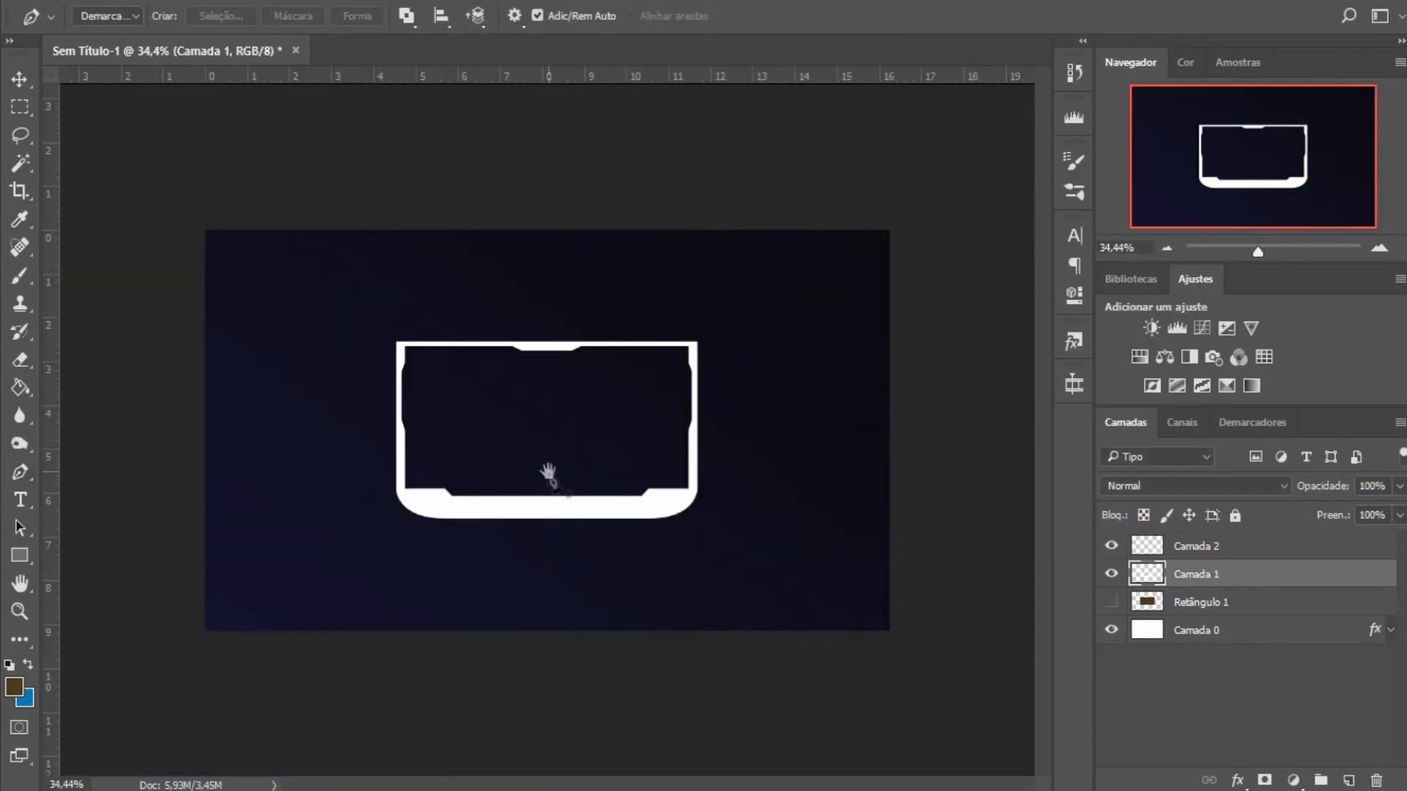
On Camada 2, start a Pen path along the left notch and down to the vertical centre guide in the bottom bar.
{"action": "scroll", "coordinate": [548, 473], "scroll_direction": "up", "scroll_amount": 5}
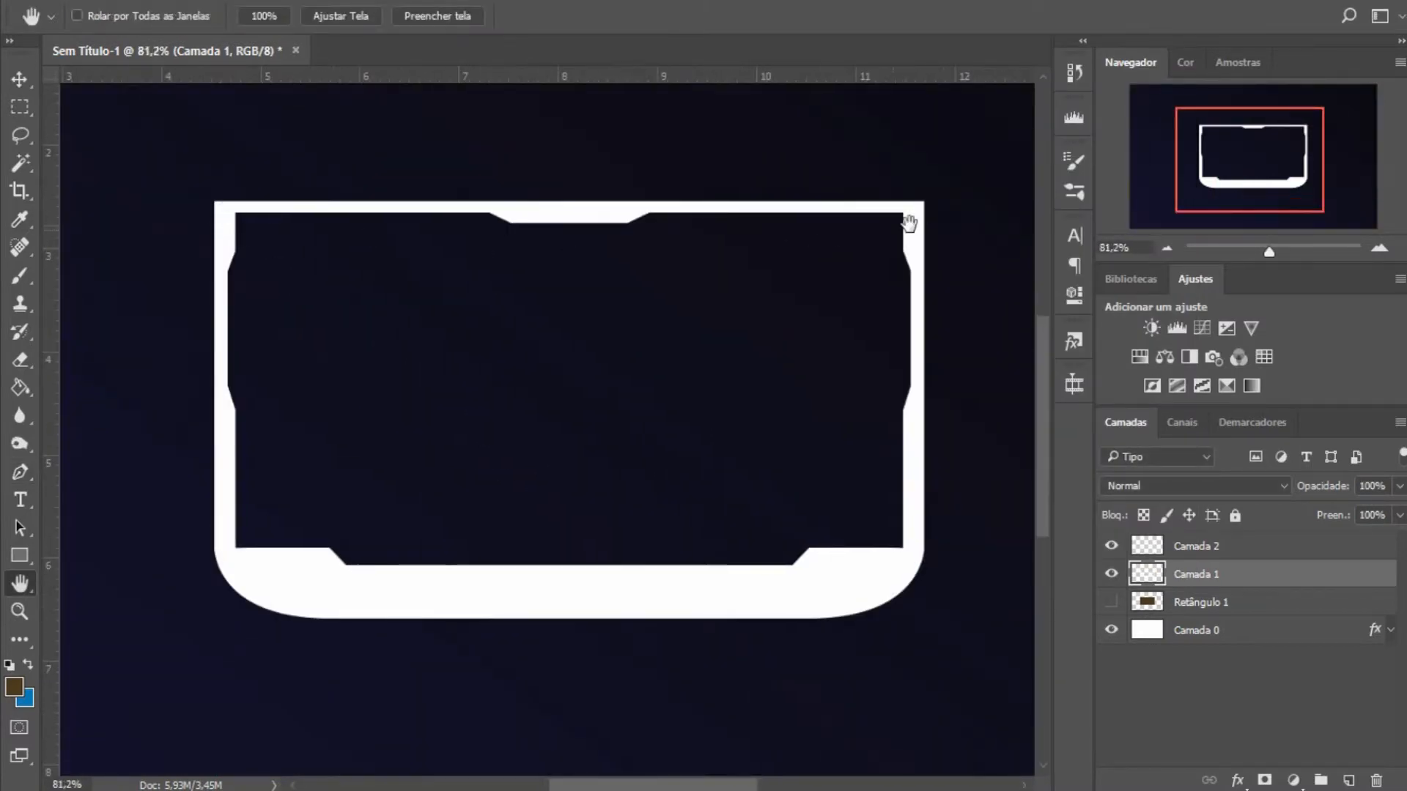
{"action": "scroll", "coordinate": [581, 384], "scroll_direction": "down", "scroll_amount": 4}
{"action": "left_click", "coordinate": [1290, 549]}
{"action": "scroll", "coordinate": [635, 446], "scroll_direction": "down", "scroll_amount": 5}
{"action": "scroll", "coordinate": [516, 443], "scroll_direction": "up", "scroll_amount": 10}
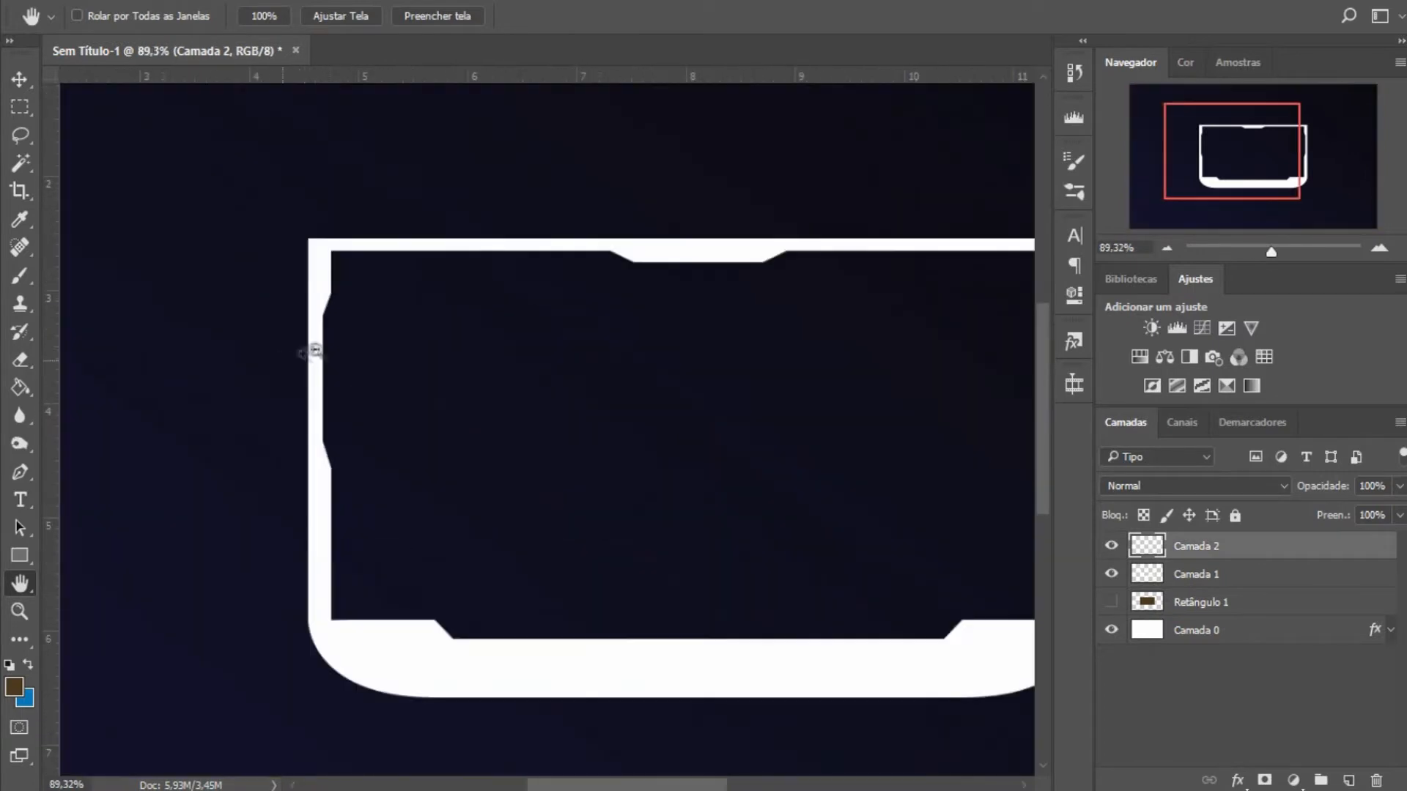
{"action": "scroll", "coordinate": [315, 352], "scroll_direction": "up", "scroll_amount": 4}
{"action": "key", "text": "p"}
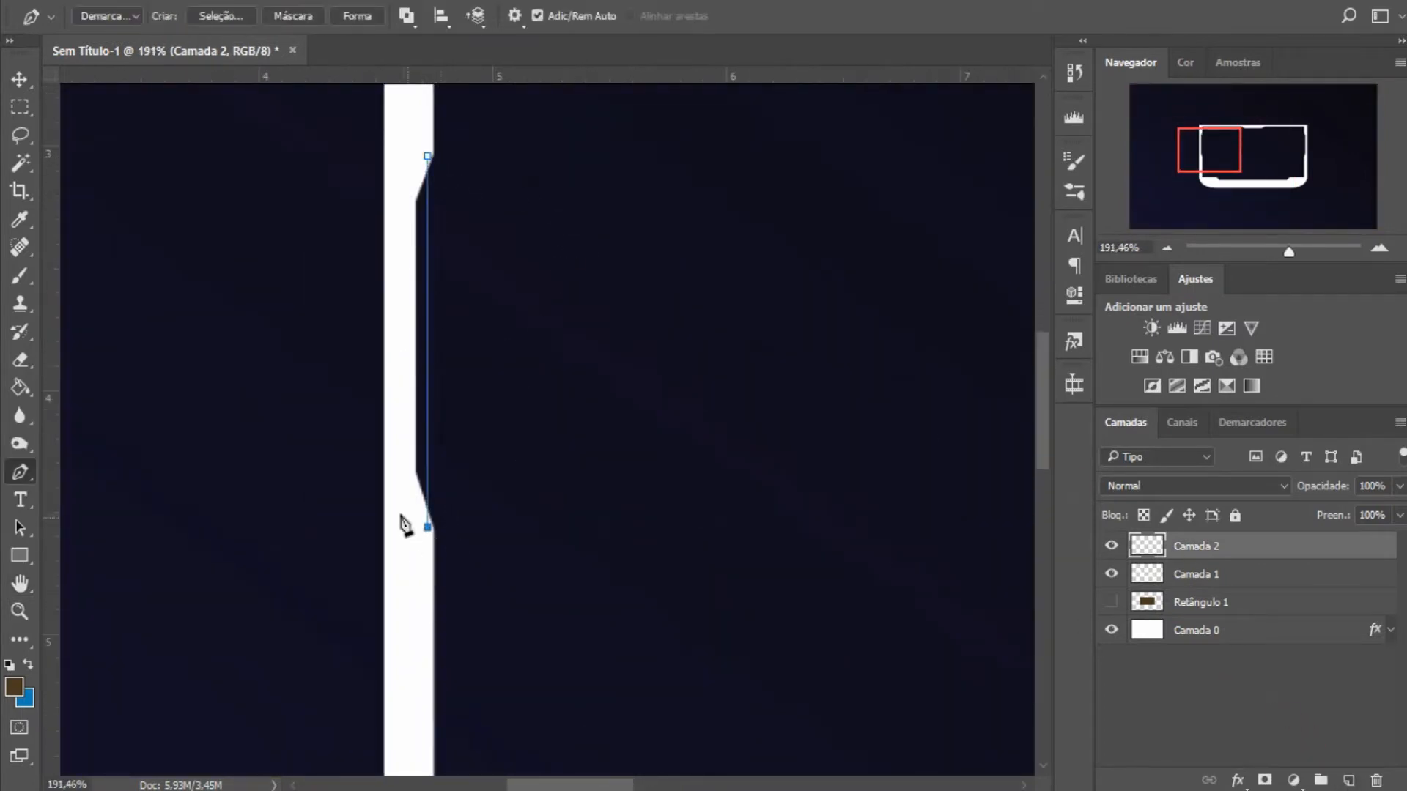
{"action": "scroll", "coordinate": [429, 167], "scroll_direction": "down", "scroll_amount": 4}
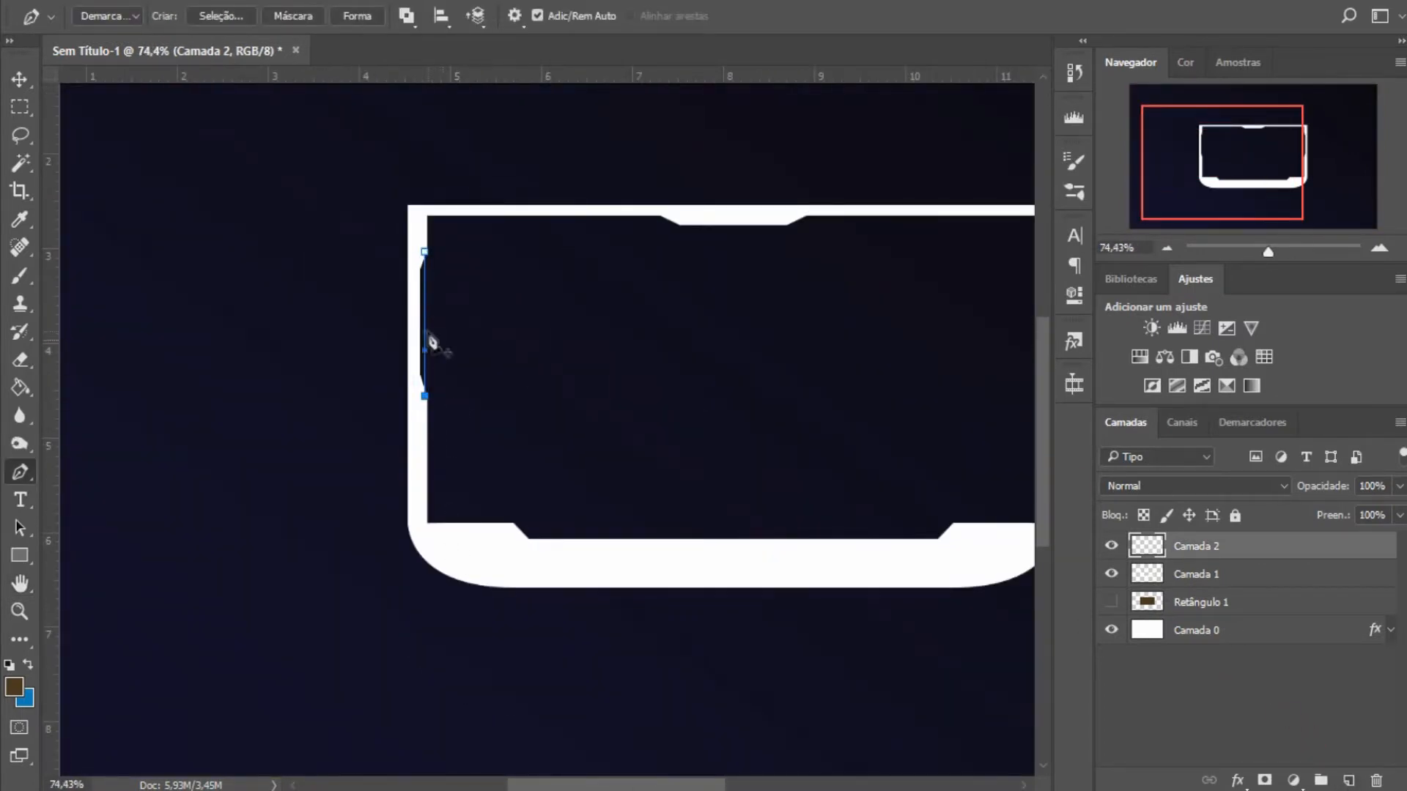
{"action": "key", "text": "ctrl+semicolon"}
{"action": "scroll", "coordinate": [432, 533], "scroll_direction": "up", "scroll_amount": 3}
{"action": "left_click", "coordinate": [910, 598]}
{"action": "left_click_drag", "start_coordinate": [976, 589], "coordinate": [812, 591]}
{"action": "scroll", "coordinate": [718, 590], "scroll_direction": "down", "scroll_amount": 3}
{"action": "left_click", "coordinate": [714, 588]}
{"action": "scroll", "coordinate": [716, 587], "scroll_direction": "up", "scroll_amount": 6}
{"action": "key", "text": "ctrl+z"}
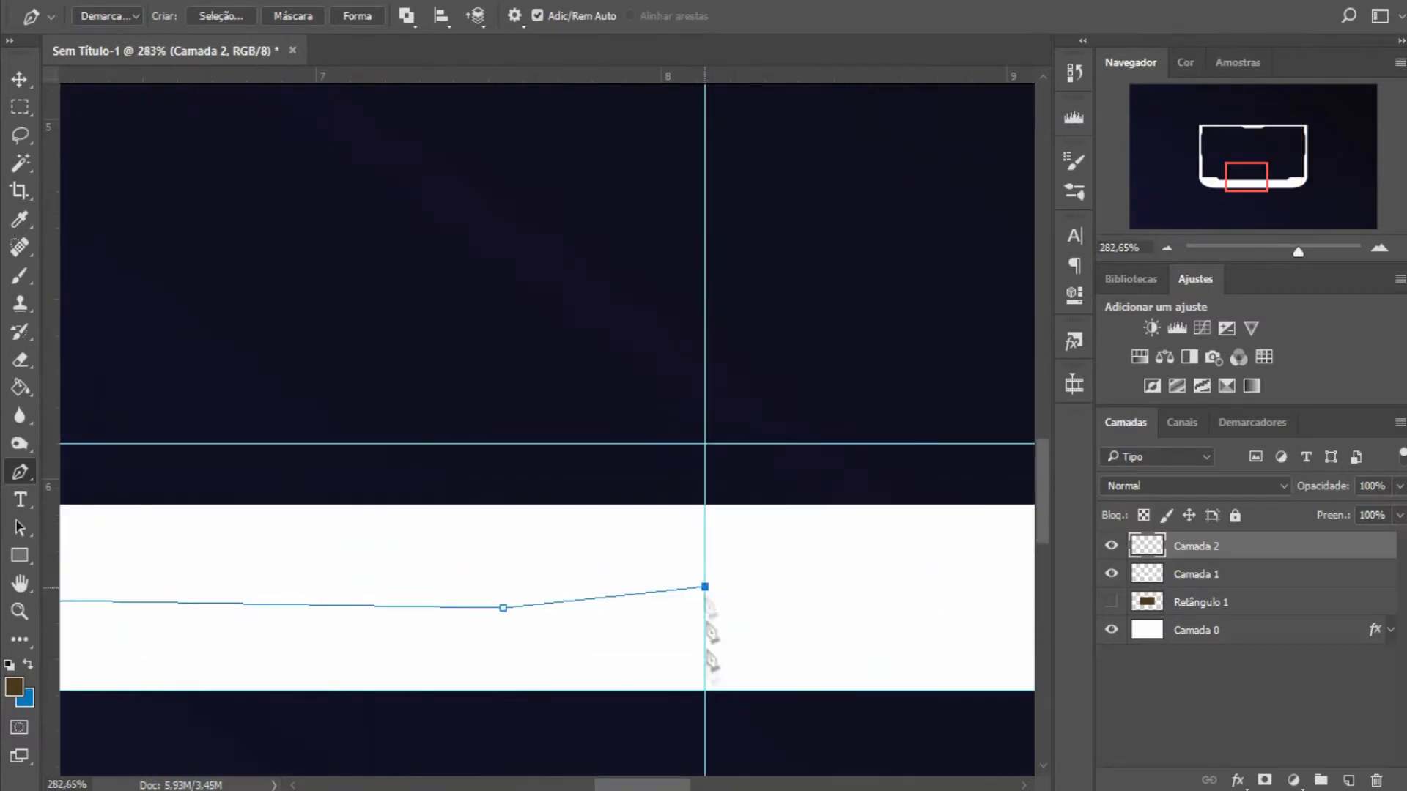
Continue the path back through the lower-left corner and up inside the left bar, closing it at the notch's upper end.
{"action": "left_click", "coordinate": [311, 669]}
{"action": "scroll", "coordinate": [421, 641], "scroll_direction": "left", "scroll_amount": 7}
{"action": "left_click", "coordinate": [402, 635]}
{"action": "left_click", "coordinate": [176, 537]}
{"action": "scroll", "coordinate": [220, 513], "scroll_direction": "left", "scroll_amount": 3}
{"action": "left_click", "coordinate": [279, 483]}
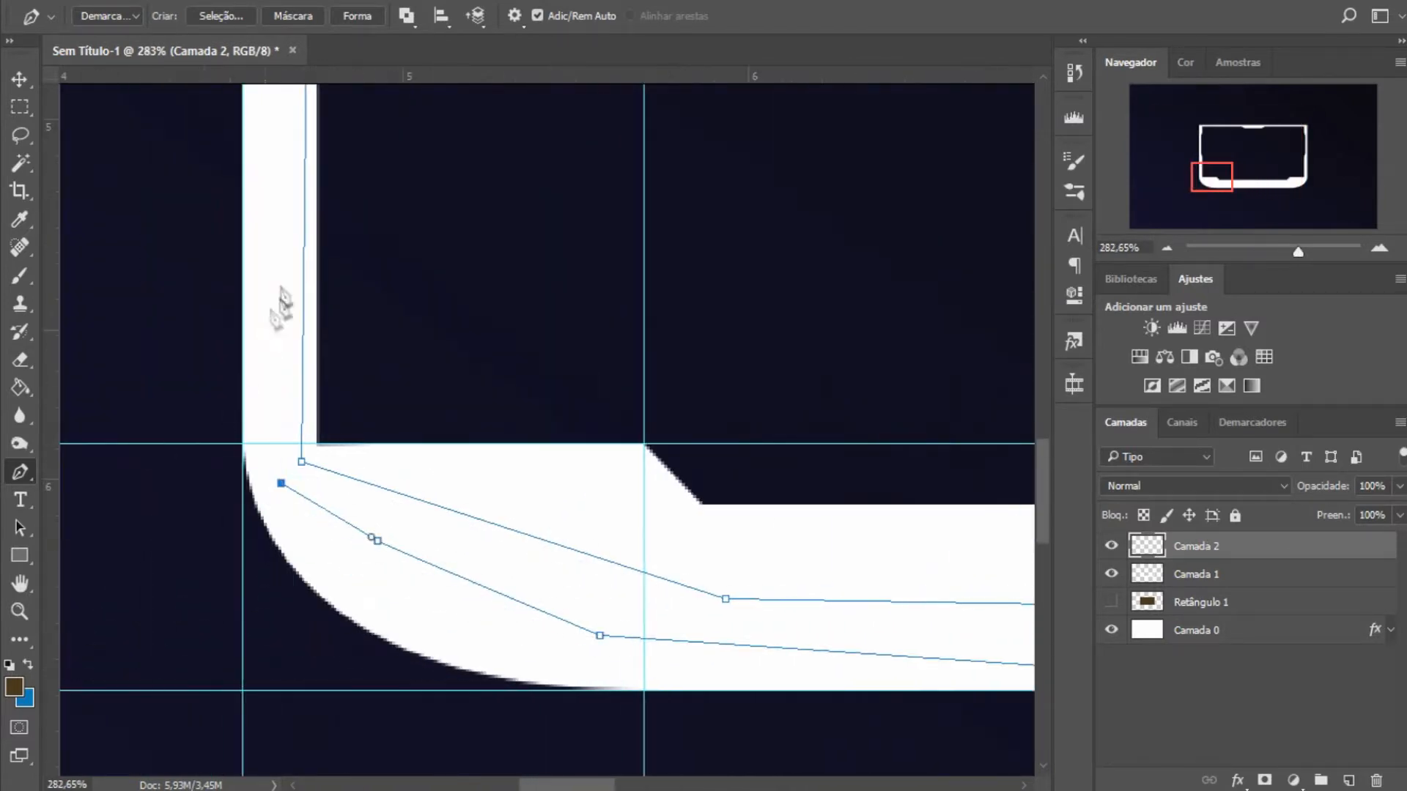
{"action": "left_click", "coordinate": [281, 308]}
{"action": "scroll", "coordinate": [286, 286], "scroll_direction": "up", "scroll_amount": 7}
{"action": "left_click", "coordinate": [271, 251]}
{"action": "left_click", "coordinate": [264, 161]}
{"action": "scroll", "coordinate": [286, 190], "scroll_direction": "up", "scroll_amount": 8}
{"action": "left_click", "coordinate": [271, 167]}
{"action": "left_click", "coordinate": [295, 110]}
{"action": "left_click", "coordinate": [318, 94]}
Fill the closed path with gray, remove the path and move Camada 2 below Camada 1.
{"action": "right_click", "coordinate": [297, 262]}
{"action": "left_click", "coordinate": [473, 407]}
{"action": "left_click", "coordinate": [989, 311]}
{"action": "left_click", "coordinate": [941, 467]}
{"action": "left_click", "coordinate": [1185, 325]}
{"action": "key", "text": "Return"}
{"action": "key", "text": "v"}
{"action": "key", "text": "ctrl+["}
Duplicate Camada 2, flip the copy horizontally and align it with the frame's right side, with the guides hidden.
{"action": "scroll", "coordinate": [557, 484], "scroll_direction": "down", "scroll_amount": 12}
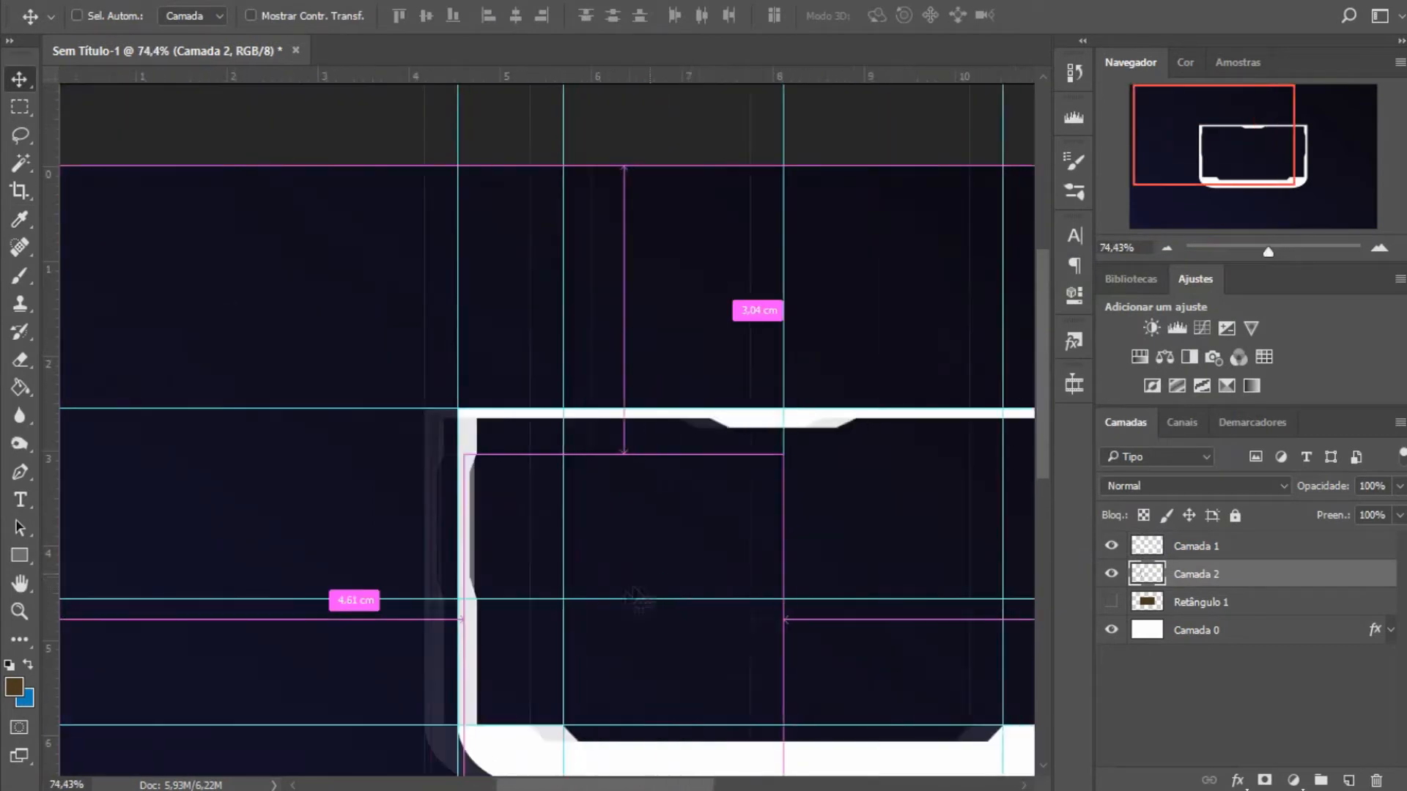
{"action": "scroll", "coordinate": [650, 584], "scroll_direction": "right", "scroll_amount": 3}
{"action": "key", "text": "ctrl+j"}
{"action": "key", "text": "ctrl+h"}
{"action": "key", "text": "ctrl+t"}
{"action": "right_click", "coordinate": [629, 626]}
{"action": "left_click", "coordinate": [729, 581]}
{"action": "left_click_drag", "start_coordinate": [700, 636], "coordinate": [587, 276]}
{"action": "key", "text": "Return"}
{"action": "scroll", "coordinate": [965, 644], "scroll_direction": "down", "scroll_amount": 1}
{"action": "scroll", "coordinate": [979, 596], "scroll_direction": "up", "scroll_amount": 9}
{"action": "left_click_drag", "start_coordinate": [126, 329], "coordinate": [487, 327]}
{"action": "scroll", "coordinate": [486, 327], "scroll_direction": "down", "scroll_amount": 8}
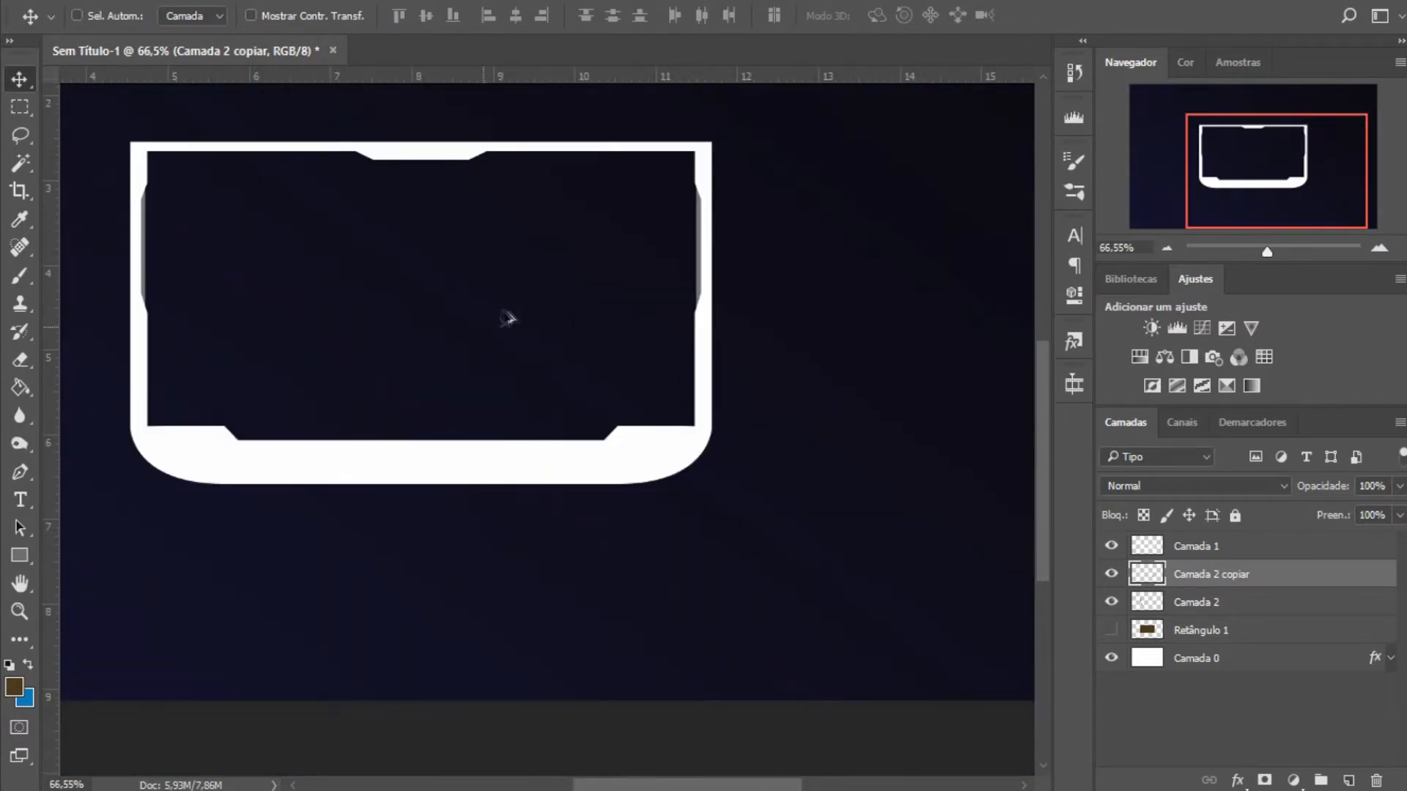
Merge the mirrored copy into Camada 2.
{"action": "scroll", "coordinate": [520, 298], "scroll_direction": "up", "scroll_amount": 8}
{"action": "scroll", "coordinate": [521, 298], "scroll_direction": "left", "scroll_amount": 5}
{"action": "scroll", "coordinate": [511, 310], "scroll_direction": "right", "scroll_amount": 5}
{"action": "scroll", "coordinate": [508, 308], "scroll_direction": "left", "scroll_amount": 2}
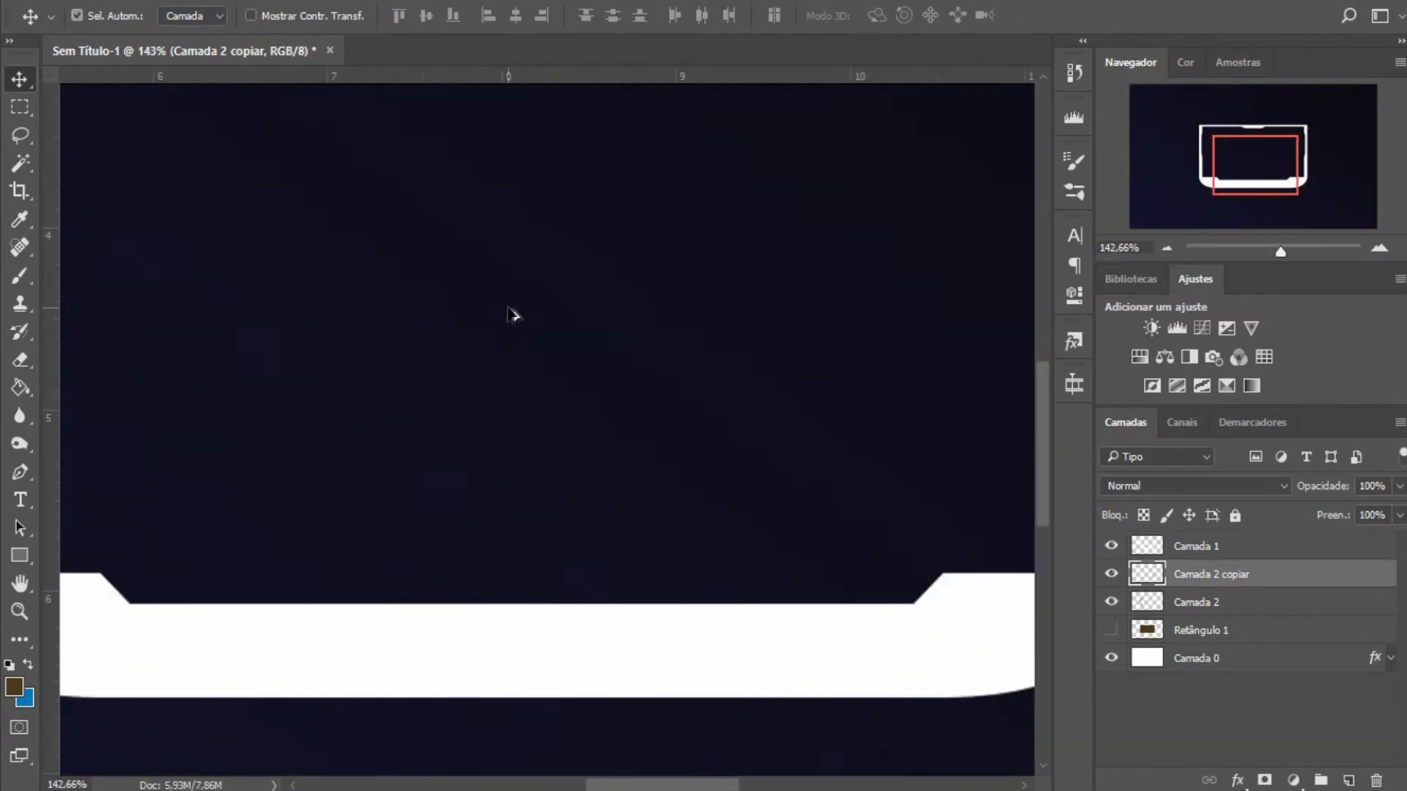
{"action": "key", "text": "ctrl+0"}
{"action": "key", "text": "ctrl+e"}
Apply a green Color Overlay style to Camada 2.
{"action": "double_click", "coordinate": [1284, 576]}
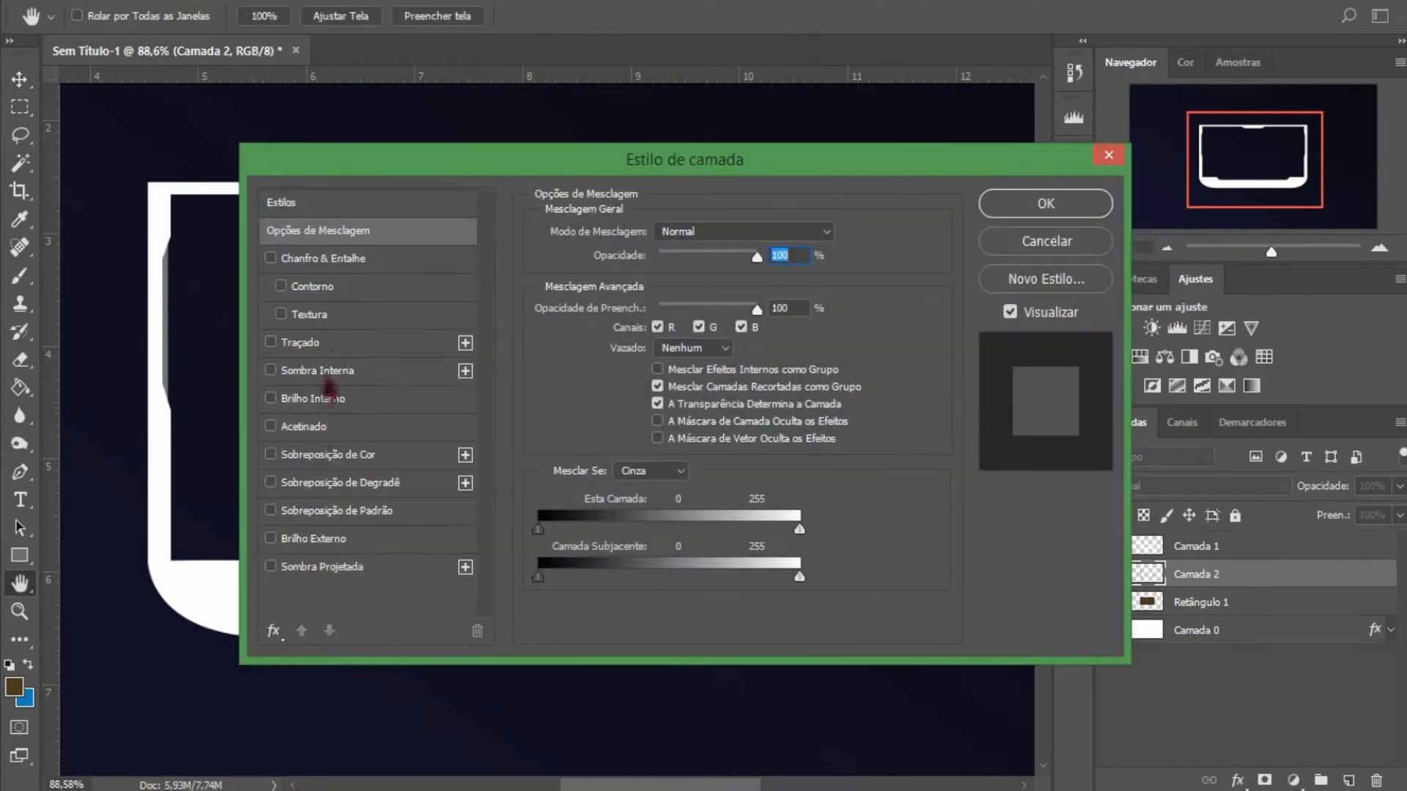
{"action": "left_click", "coordinate": [334, 455]}
{"action": "left_click", "coordinate": [853, 233]}
{"action": "left_click", "coordinate": [977, 330]}
{"action": "left_click", "coordinate": [1184, 273]}
{"action": "key", "text": "Return"}
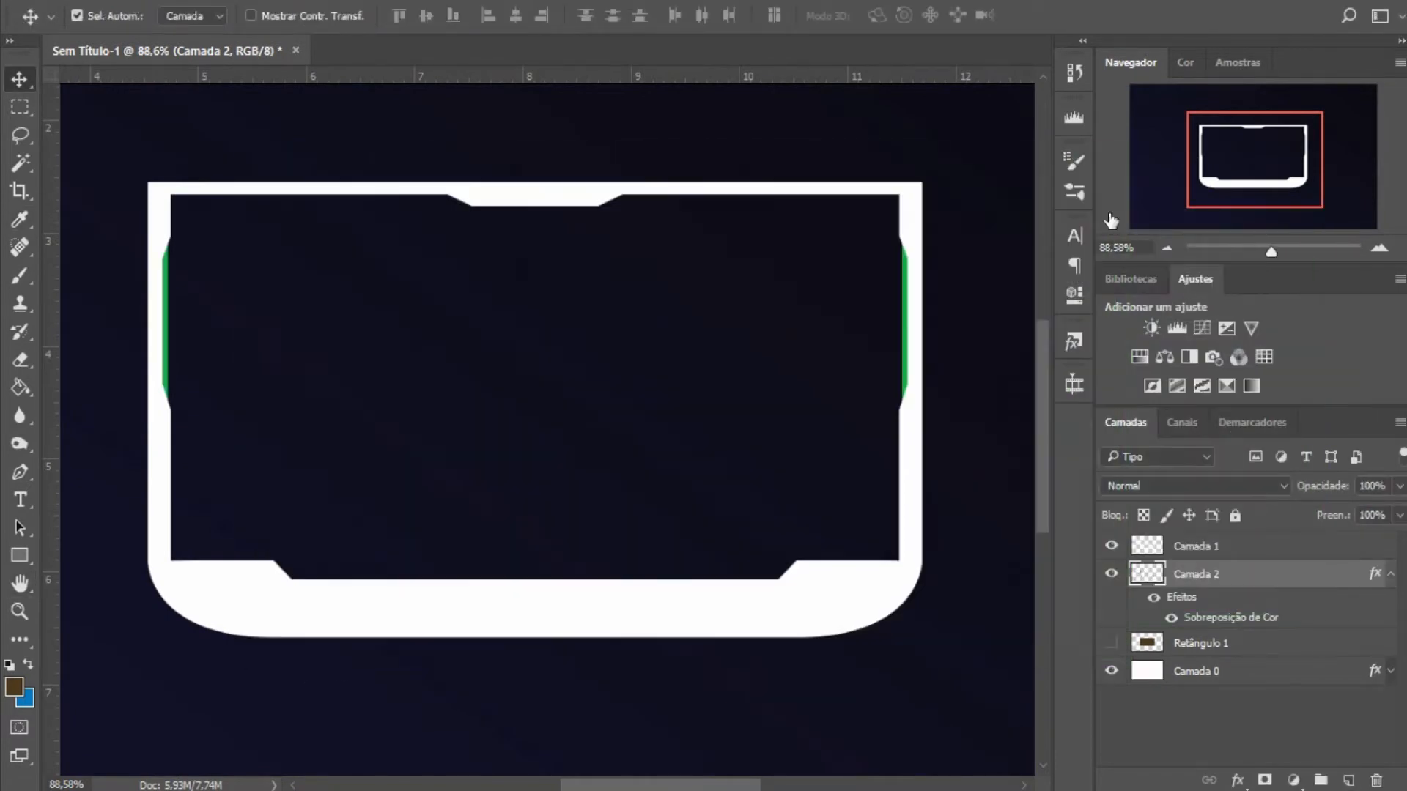
Reopen Camada 2's layer style and copy the color value of its green Color Overlay.
{"action": "double_click", "coordinate": [1246, 576]}
{"action": "left_click", "coordinate": [337, 455]}
{"action": "left_click", "coordinate": [853, 233]}
{"action": "key", "text": "ctrl+c"}
{"action": "left_click", "coordinate": [1105, 597]}
{"action": "key", "text": "Return"}
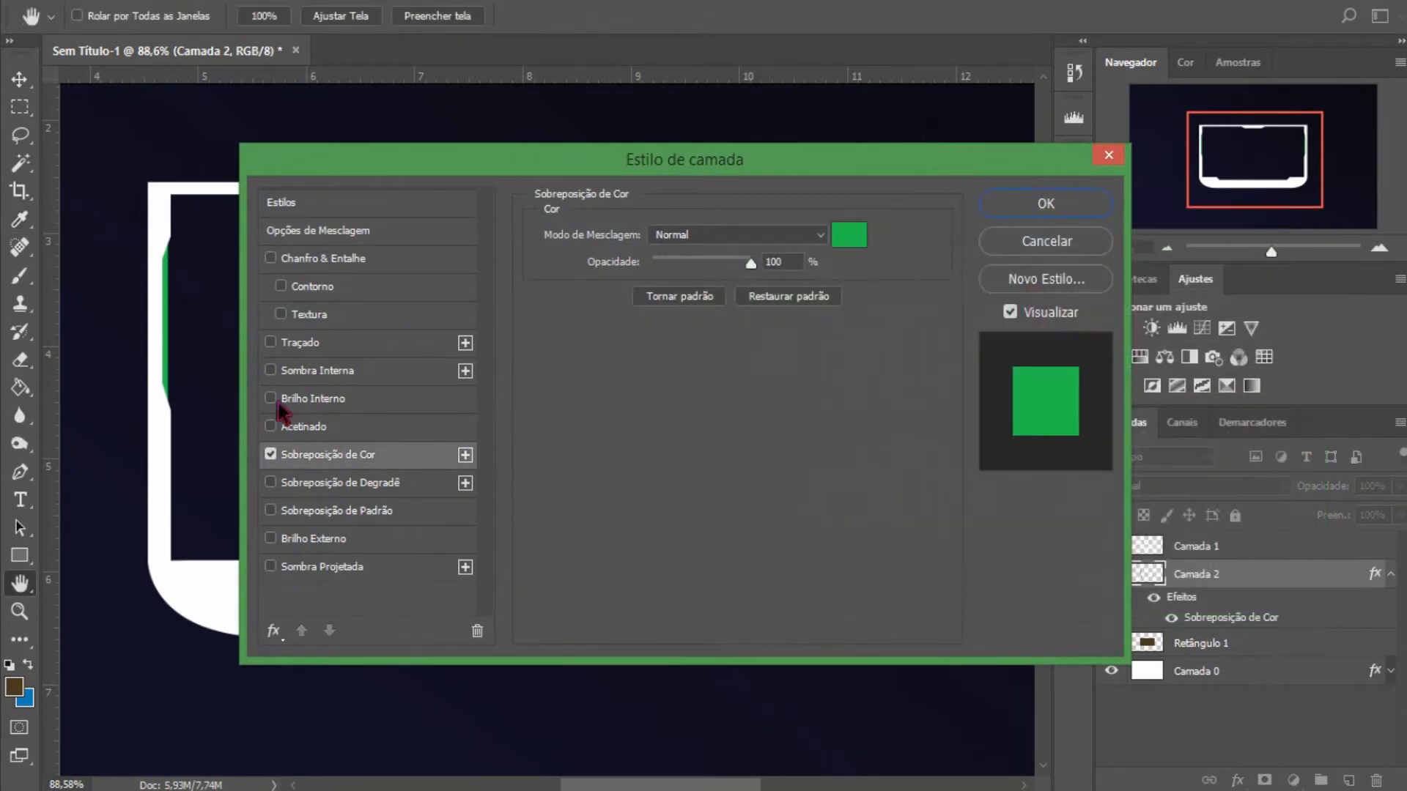
Add an Outer Glow in the copied green to Camada 2, with 15% spread and a size of 13 px.
{"action": "left_click", "coordinate": [317, 541]}
{"action": "left_click", "coordinate": [610, 306]}
{"action": "key", "text": "ctrl+v"}
{"action": "left_click", "coordinate": [1218, 279]}
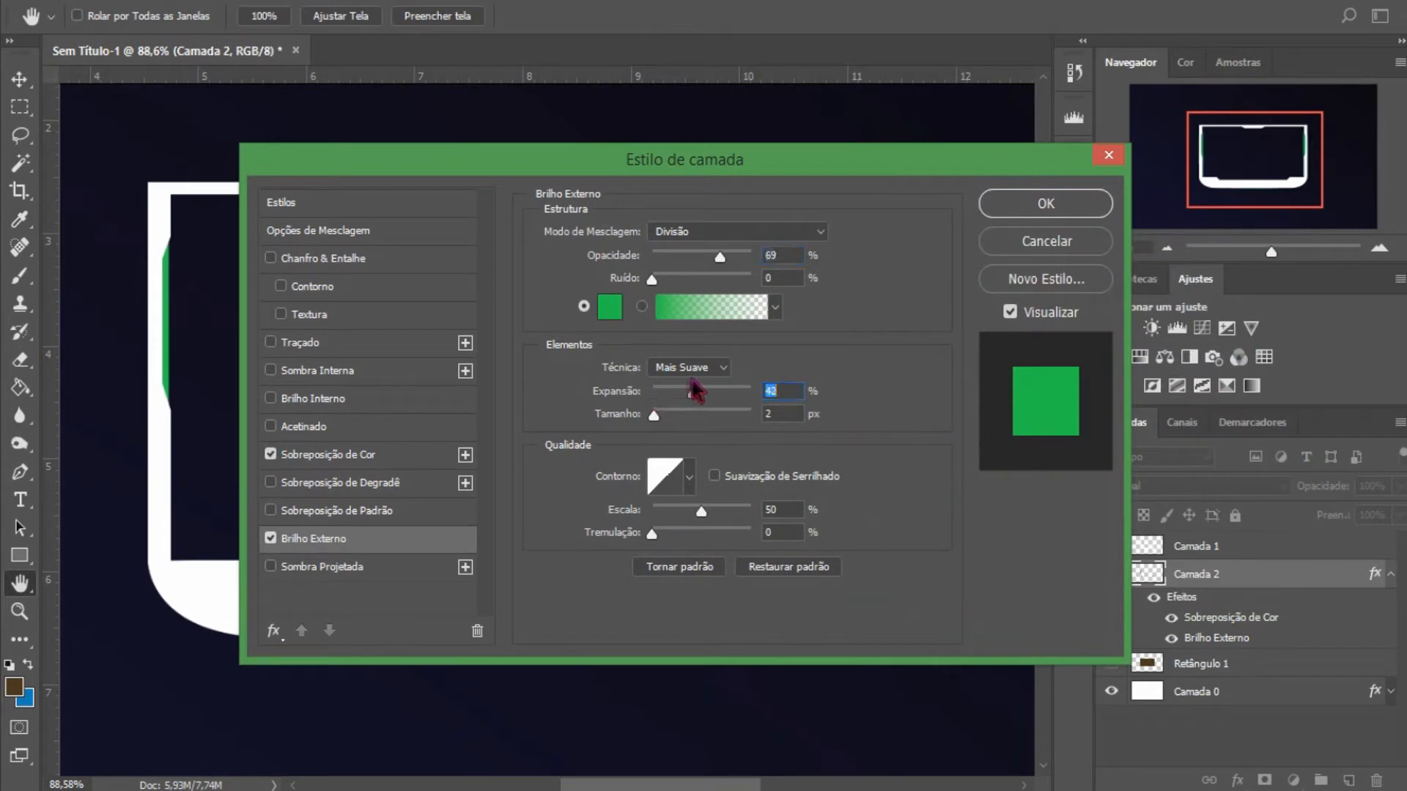
{"action": "left_click_drag", "start_coordinate": [665, 424], "coordinate": [671, 399]}
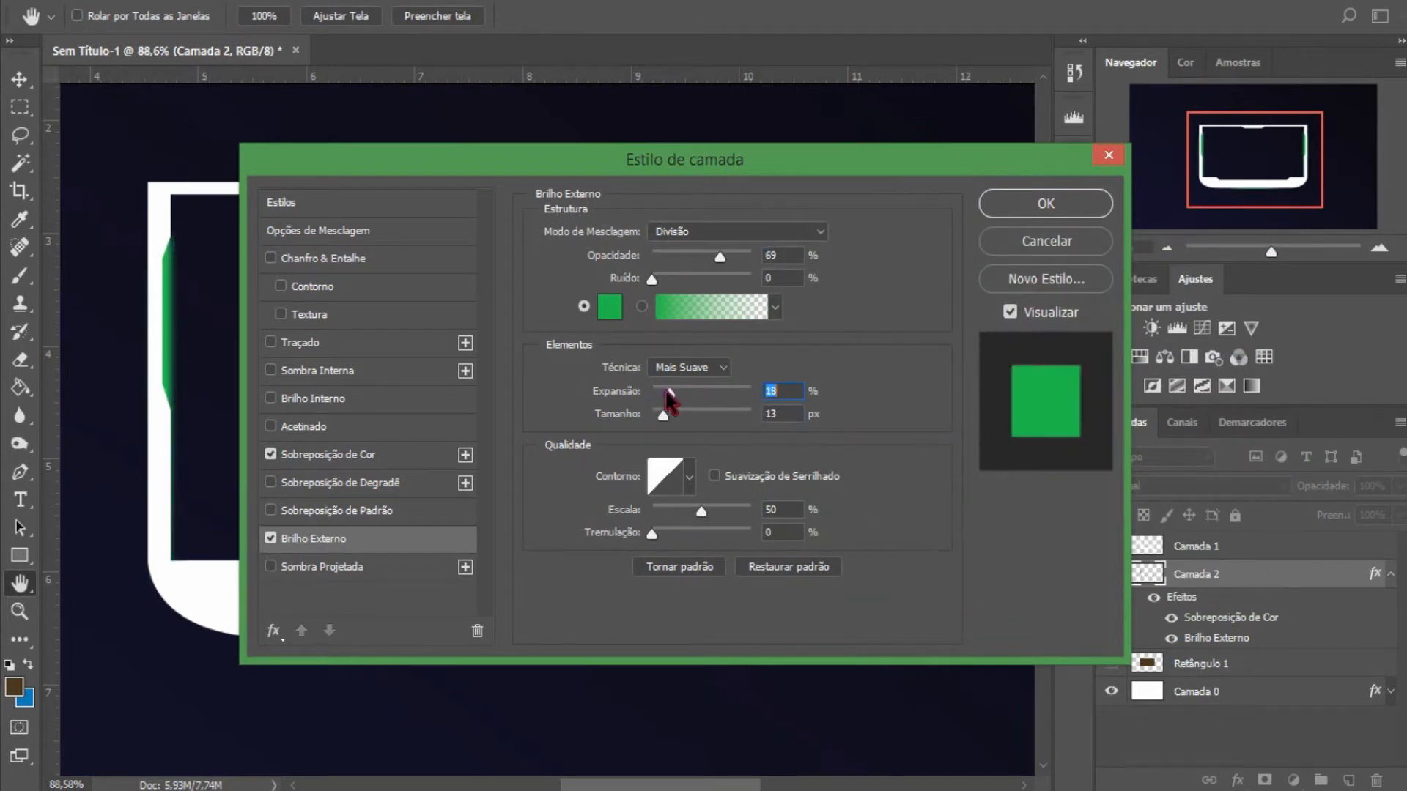
{"action": "left_click", "coordinate": [1021, 210]}
Rasterize Camada 2's layer style and delete a rectangular selection from the layer.
{"action": "scroll", "coordinate": [866, 410], "scroll_direction": "down", "scroll_amount": 4}
{"action": "right_click", "coordinate": [1319, 577]}
{"action": "left_click", "coordinate": [894, 434]}
{"action": "scroll", "coordinate": [867, 411], "scroll_direction": "up", "scroll_amount": 10}
{"action": "left_click_drag", "start_coordinate": [867, 450], "coordinate": [706, 449]}
{"action": "key", "text": "m"}
{"action": "left_click_drag", "start_coordinate": [869, 709], "coordinate": [645, 409]}
{"action": "key", "text": "Delete"}
{"action": "scroll", "coordinate": [867, 467], "scroll_direction": "down", "scroll_amount": 4}
{"action": "scroll", "coordinate": [806, 559], "scroll_direction": "down", "scroll_amount": 4}
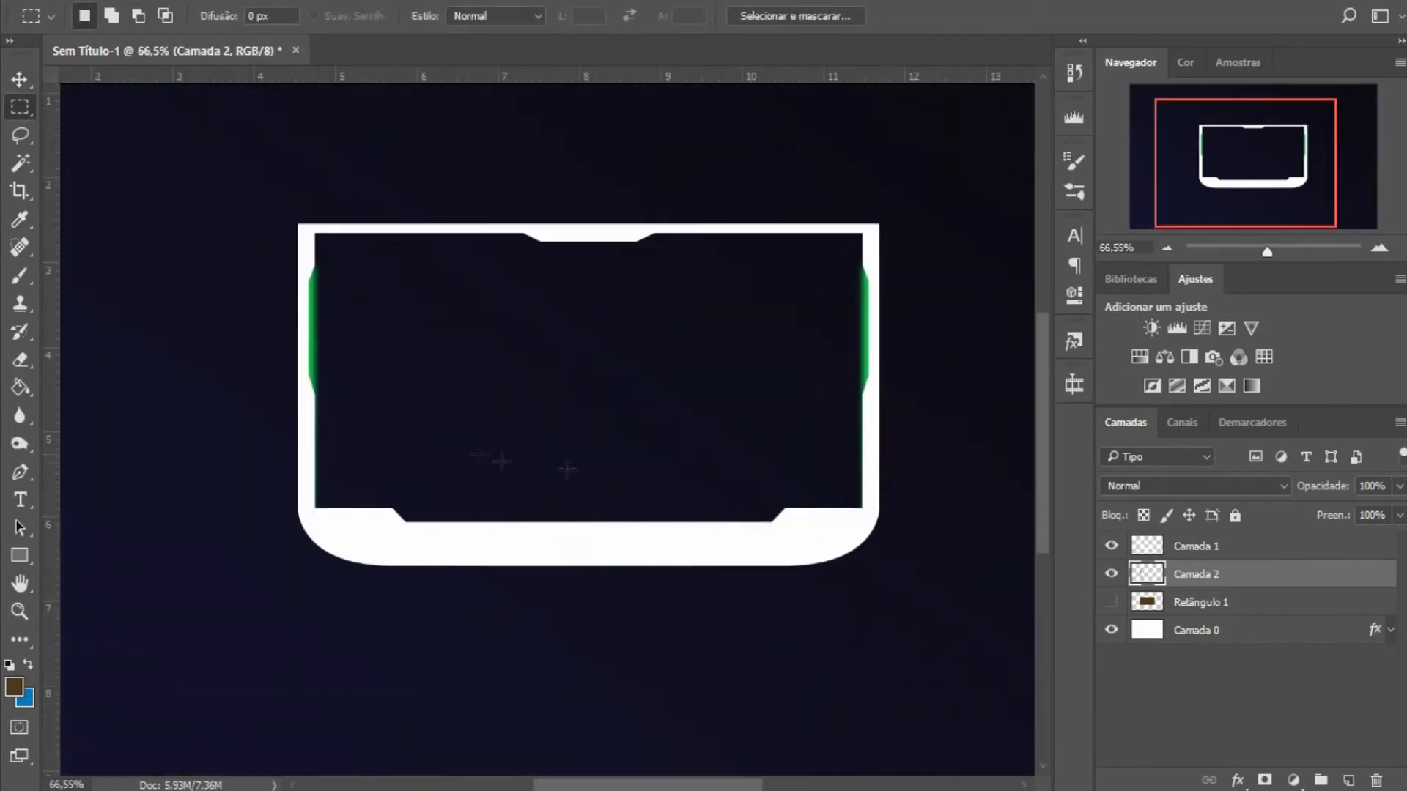
Create a new layer and fill a gray strip along the lower inner edge from the left step to the centre guide.
{"action": "scroll", "coordinate": [634, 439], "scroll_direction": "up", "scroll_amount": 4}
{"action": "scroll", "coordinate": [629, 612], "scroll_direction": "up", "scroll_amount": 1}
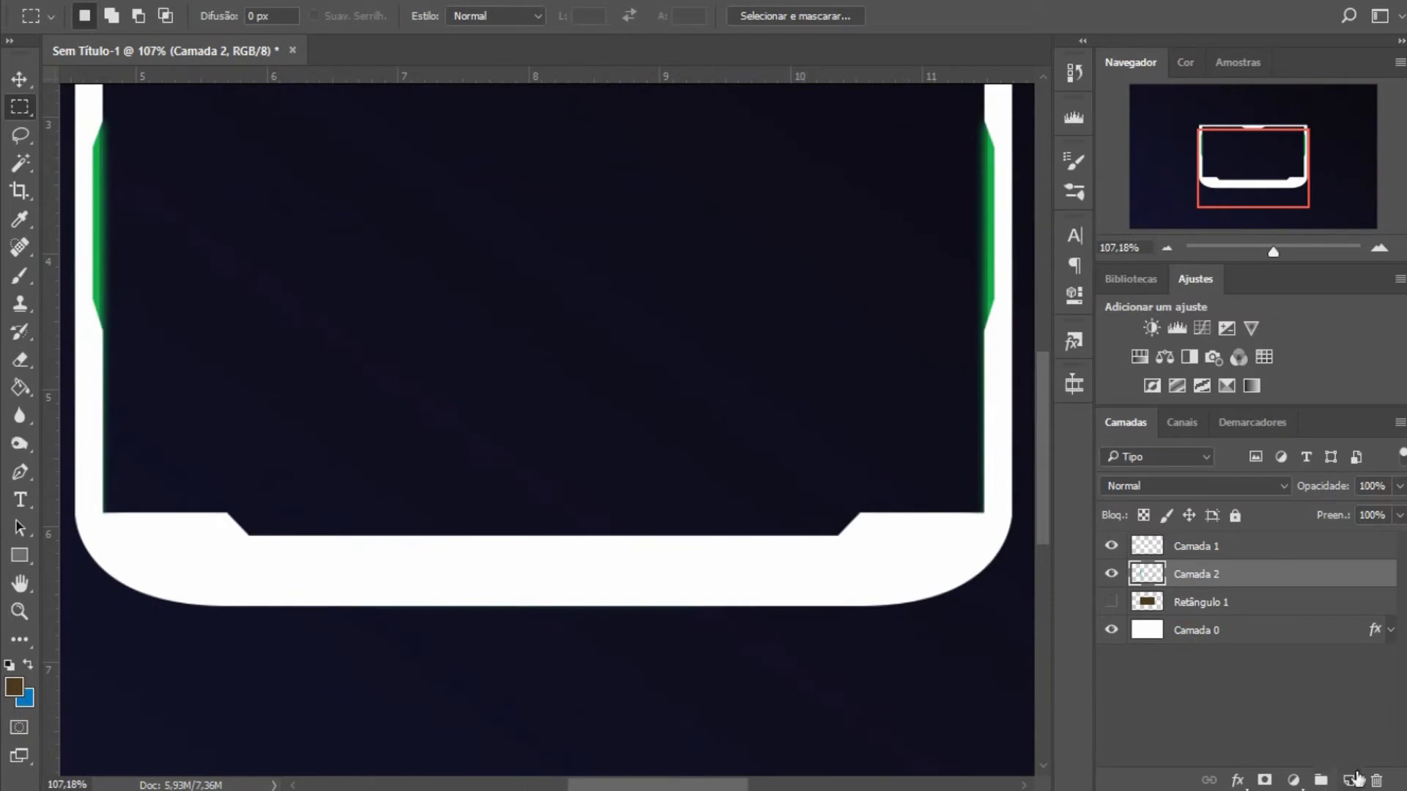
{"action": "left_click", "coordinate": [1347, 780]}
{"action": "key", "text": "p"}
{"action": "left_click", "coordinate": [213, 513]}
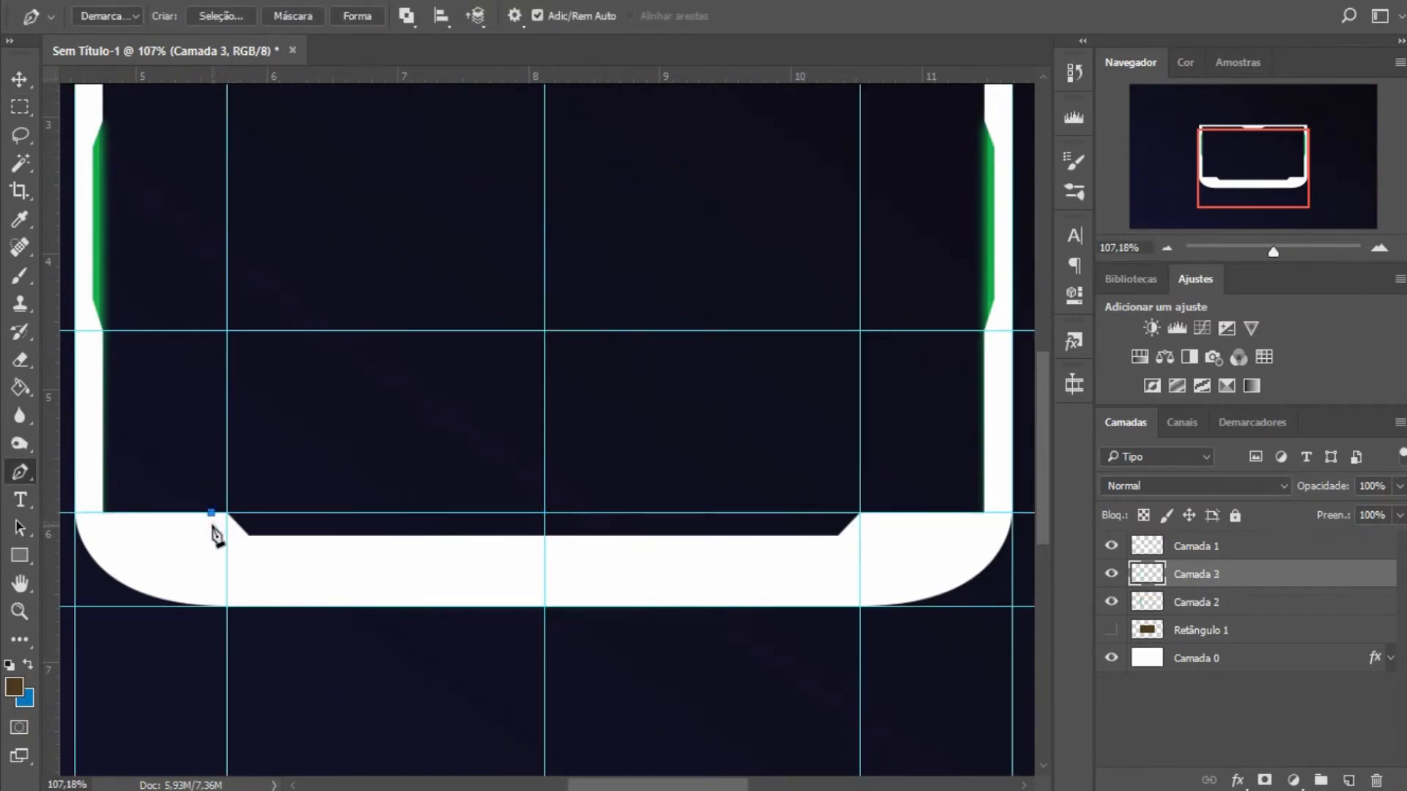
{"action": "right_click", "coordinate": [328, 548]}
{"action": "left_click", "coordinate": [534, 219]}
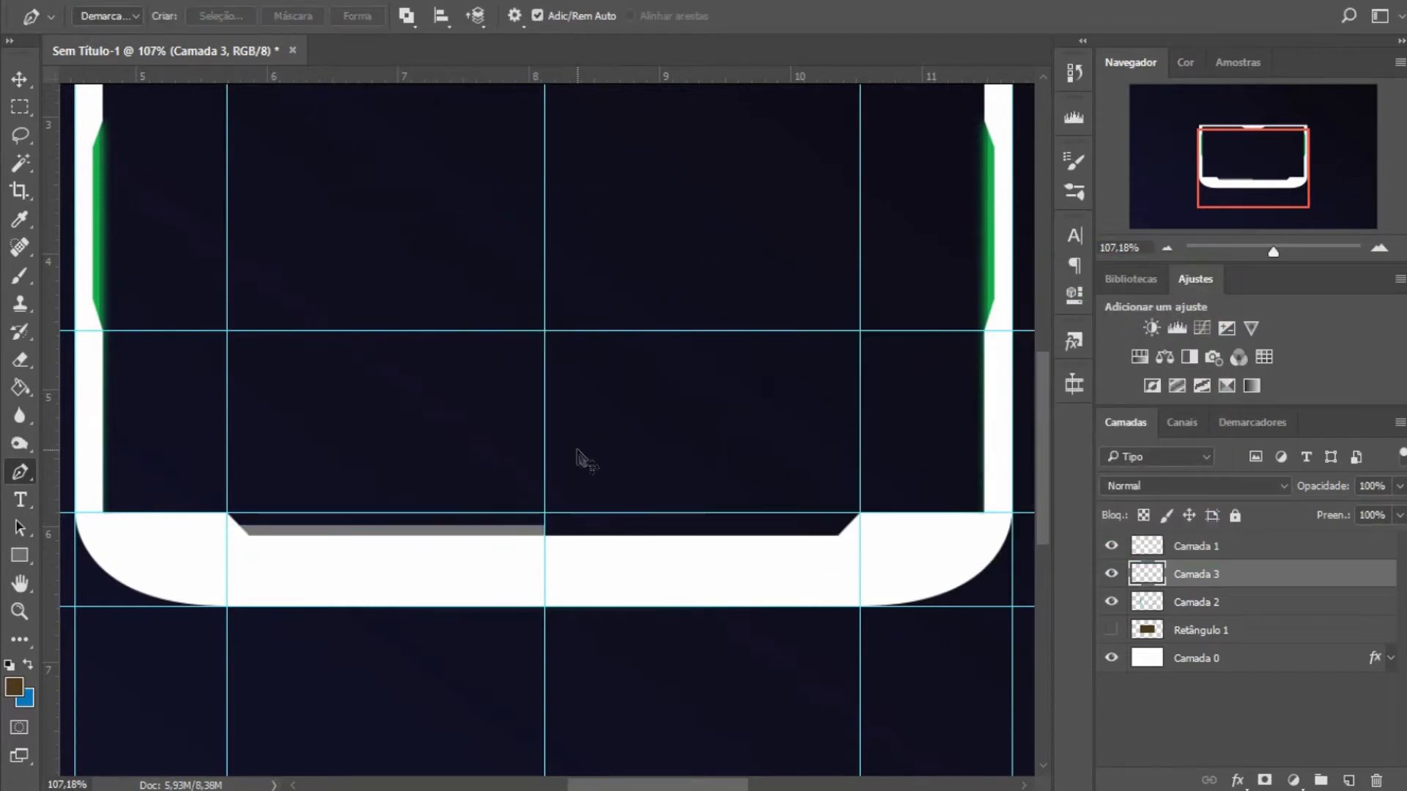
Duplicate the gray strip, flip the copy horizontally onto the right half and merge both into Camada 3, hiding the guides.
{"action": "key", "text": "ctrl+j"}
{"action": "key", "text": "ctrl+t"}
{"action": "right_click", "coordinate": [535, 543]}
{"action": "left_click", "coordinate": [586, 501]}
{"action": "left_click_drag", "start_coordinate": [506, 545], "coordinate": [840, 541]}
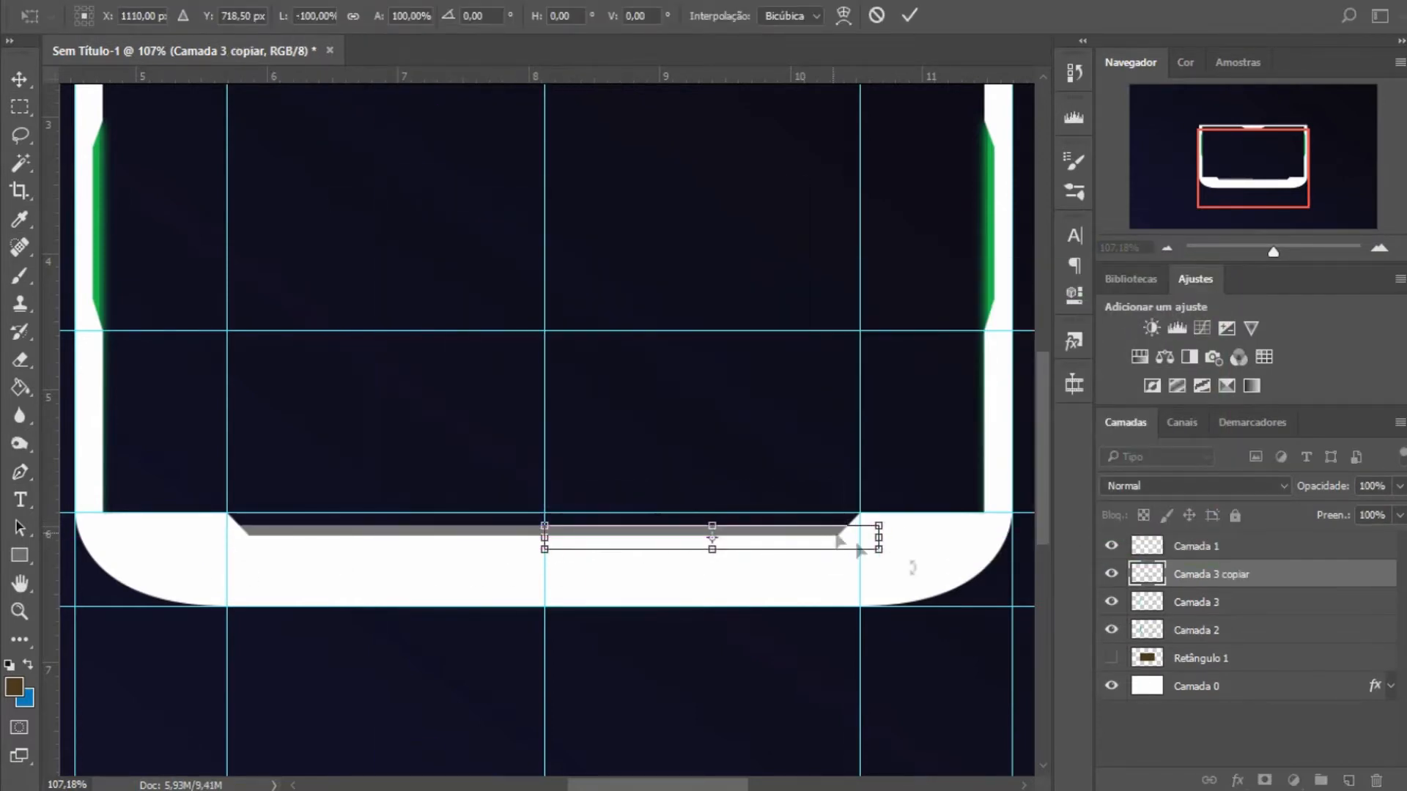
{"action": "key", "text": "Return"}
{"action": "key", "text": "ctrl+0"}
{"action": "key", "text": "ctrl+semicolon"}
{"action": "key", "text": "ctrl+e"}
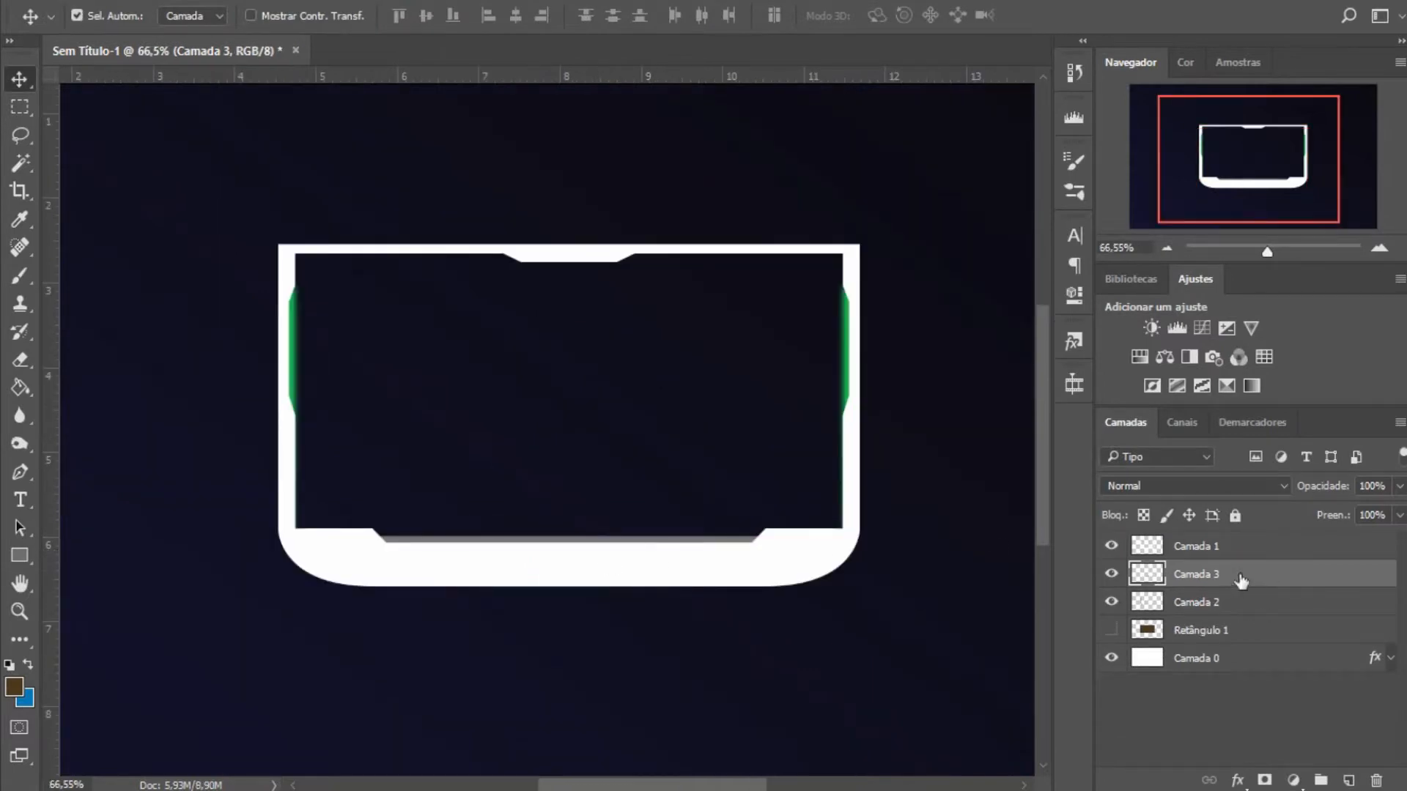
Copy Camada 2's layer style, paste it onto Camada 3 and collapse the effects list.
{"action": "left_click", "coordinate": [1241, 602]}
{"action": "left_click", "coordinate": [1251, 575]}
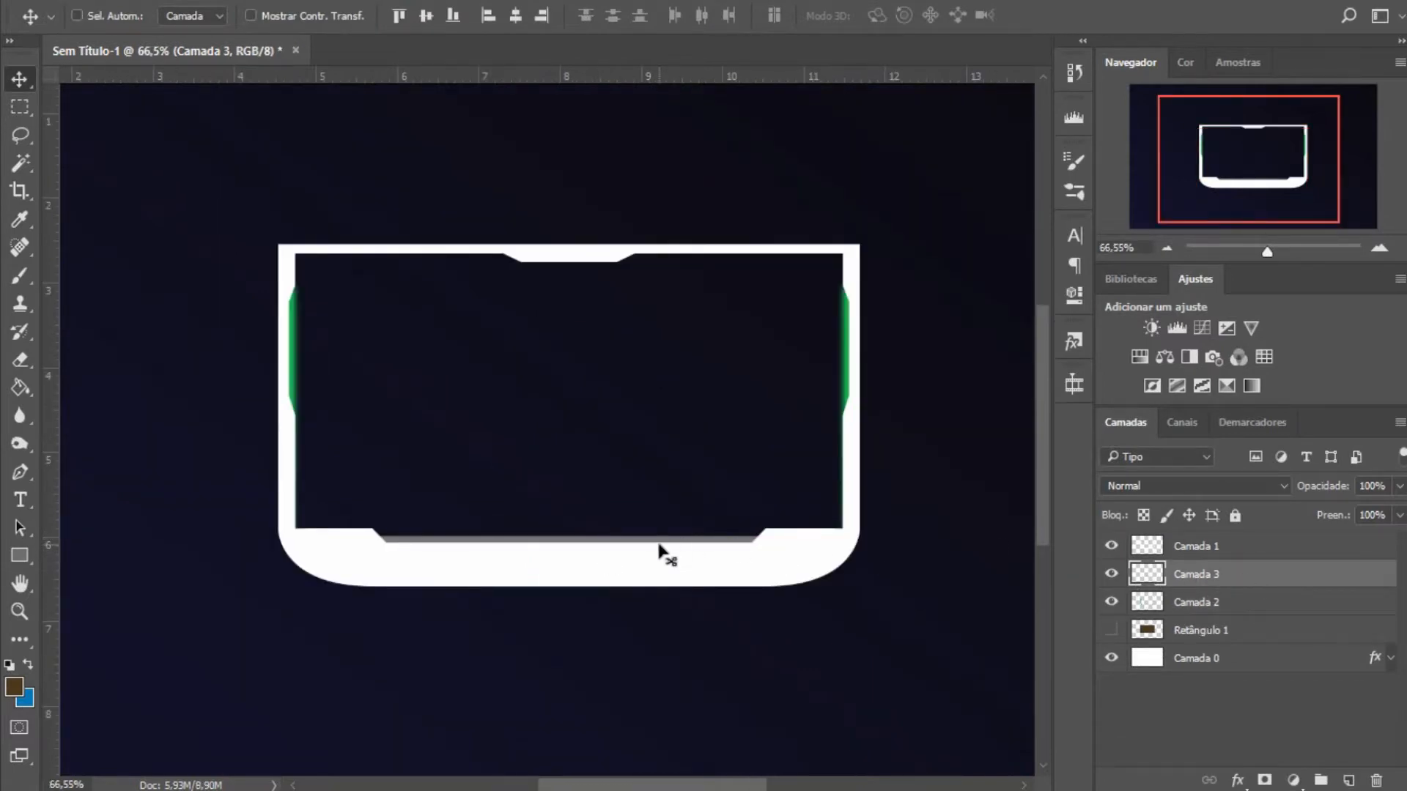
{"action": "scroll", "coordinate": [658, 544], "scroll_direction": "down", "scroll_amount": 4}
{"action": "scroll", "coordinate": [641, 572], "scroll_direction": "up", "scroll_amount": 6}
{"action": "key", "text": "ctrl+d"}
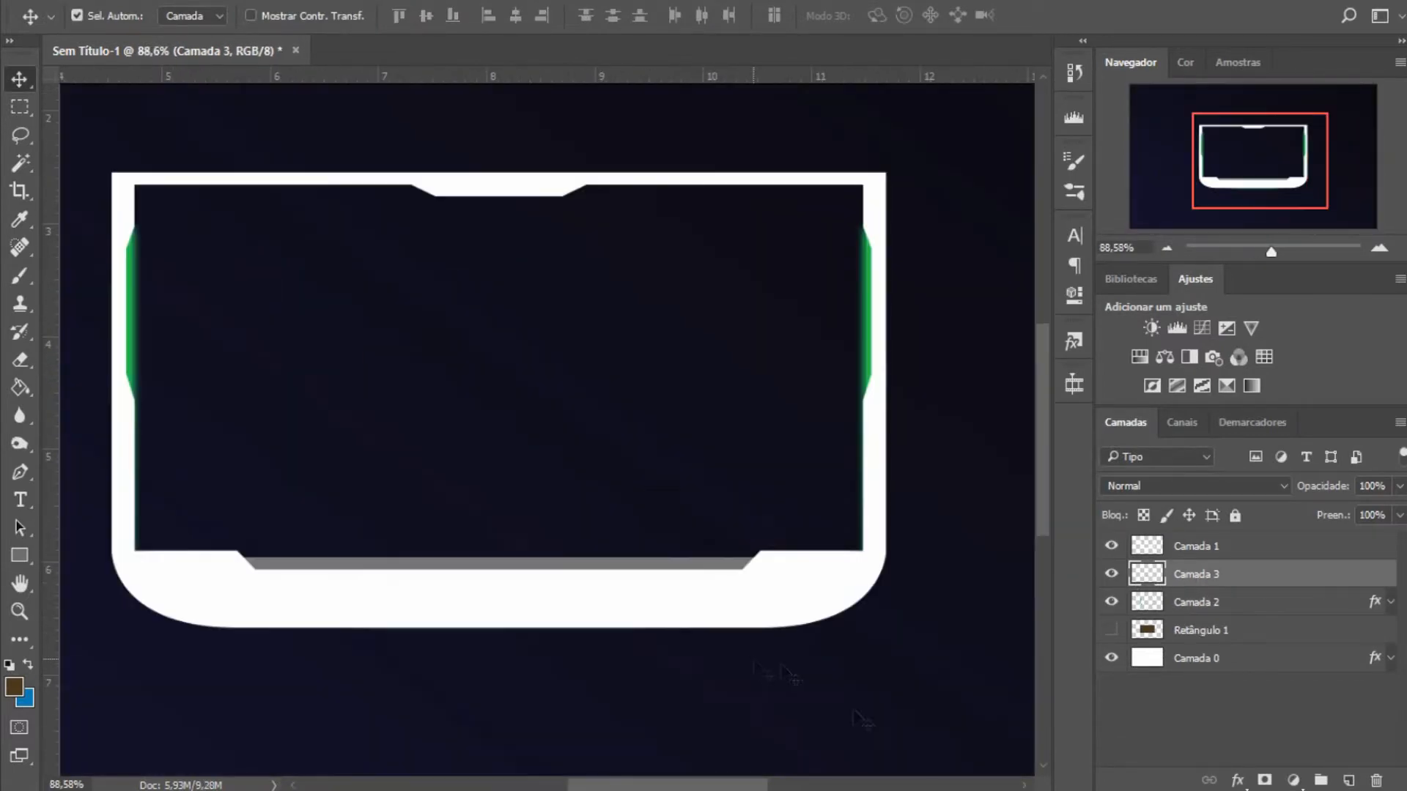
{"action": "left_click", "coordinate": [1369, 610]}
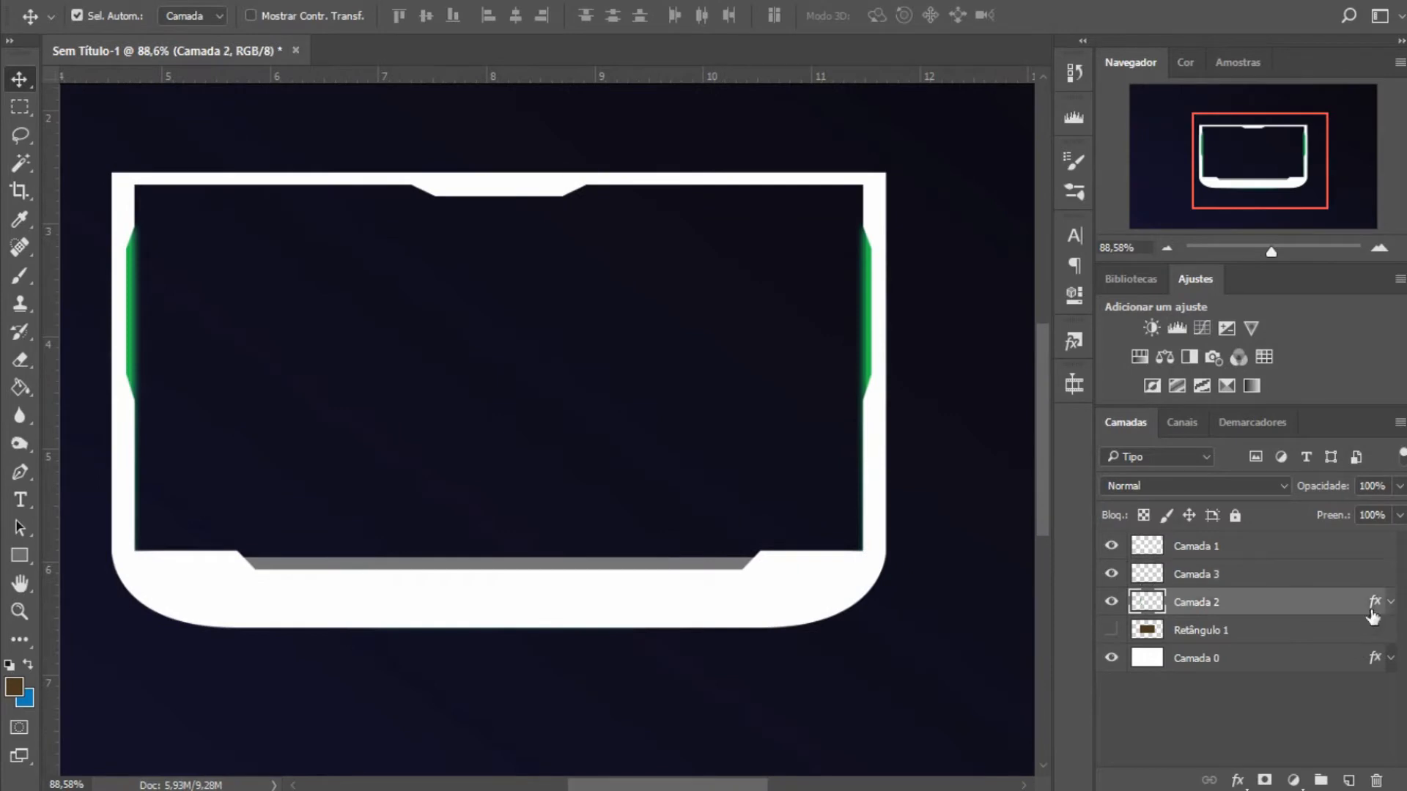
{"action": "right_click", "coordinate": [1371, 612]}
{"action": "left_click", "coordinate": [1225, 444]}
{"action": "right_click", "coordinate": [1309, 576]}
{"action": "left_click", "coordinate": [975, 606]}
{"action": "left_click", "coordinate": [1391, 577]}
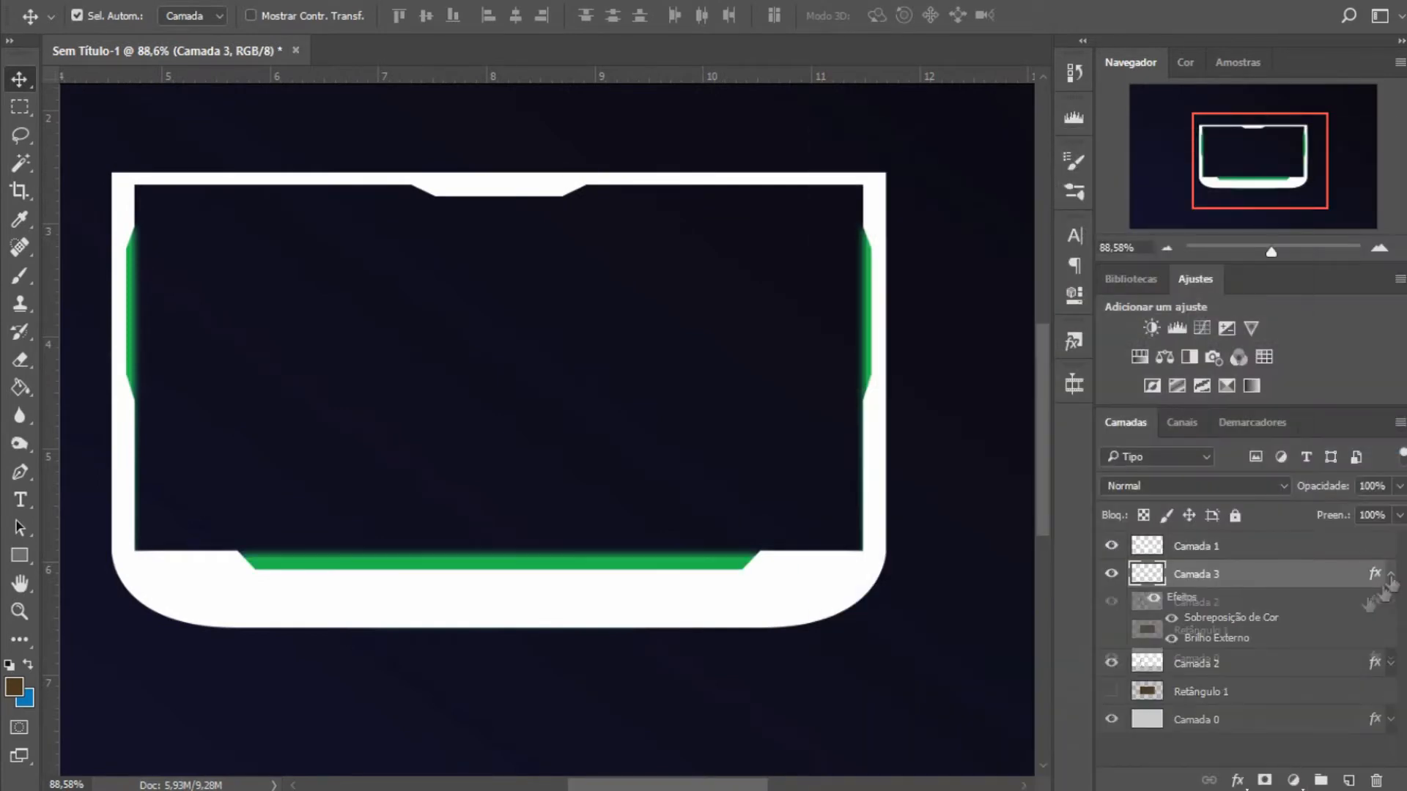
Nudge the green strip on Camada 3 down by five increments and deselect the layer.
{"action": "left_click", "coordinate": [1282, 711]}
{"action": "scroll", "coordinate": [542, 569], "scroll_direction": "down", "scroll_amount": 3}
{"action": "left_click", "coordinate": [1248, 578]}
{"action": "key", "text": "Down"}
{"action": "key", "text": "Down"}
{"action": "key", "text": "Down"}
{"action": "key", "text": "Down"}
{"action": "key", "text": "Down"}
{"action": "left_click", "coordinate": [1206, 726]}
{"action": "scroll", "coordinate": [546, 460], "scroll_direction": "up", "scroll_amount": 1}
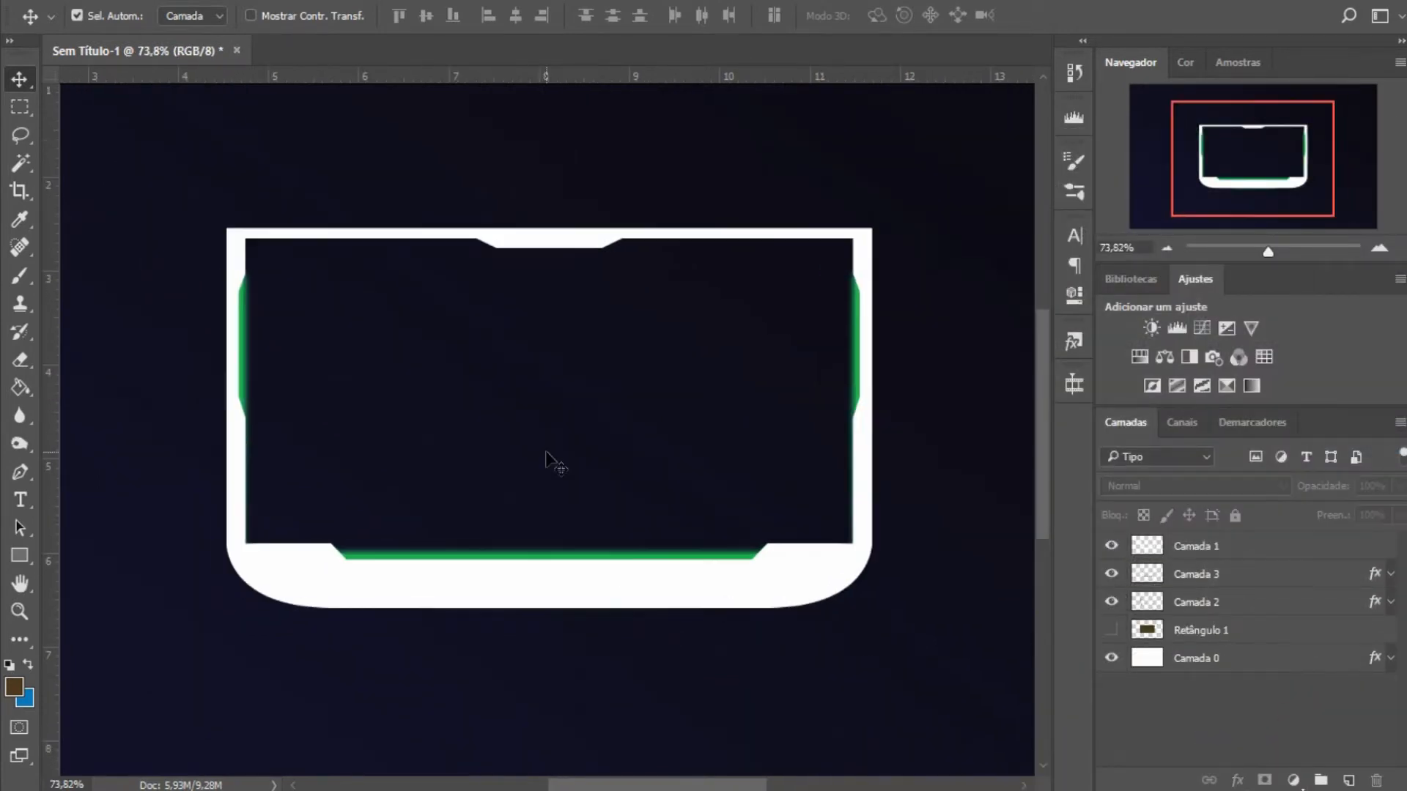
{"action": "scroll", "coordinate": [554, 463], "scroll_direction": "up", "scroll_amount": 1}
On Camada 1, place guides around the inner lower-left corner at X 4.75 cm, Y 5.36 cm and a second vertical position further inward.
{"action": "left_click", "coordinate": [1246, 546]}
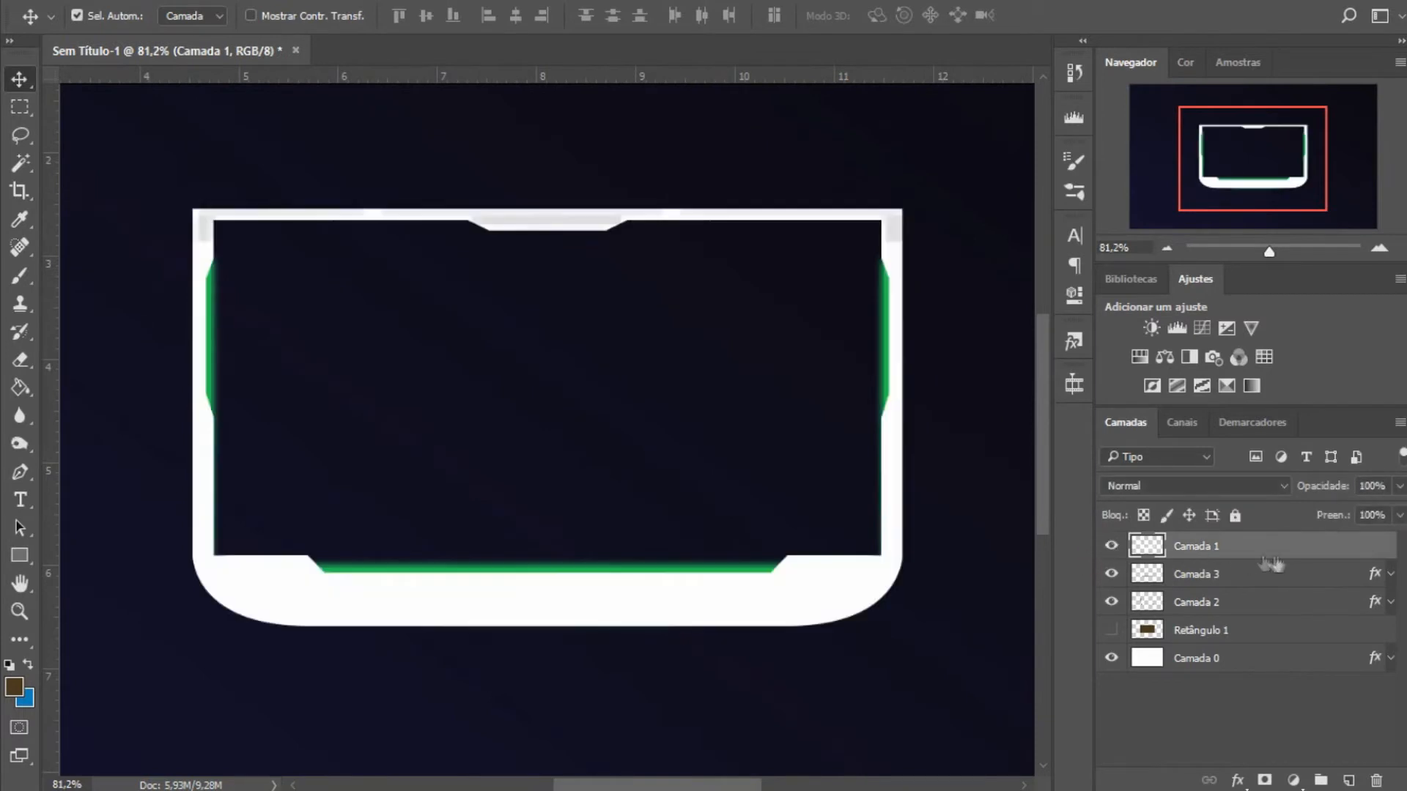
{"action": "key", "text": "p"}
{"action": "scroll", "coordinate": [198, 540], "scroll_direction": "up", "scroll_amount": 3}
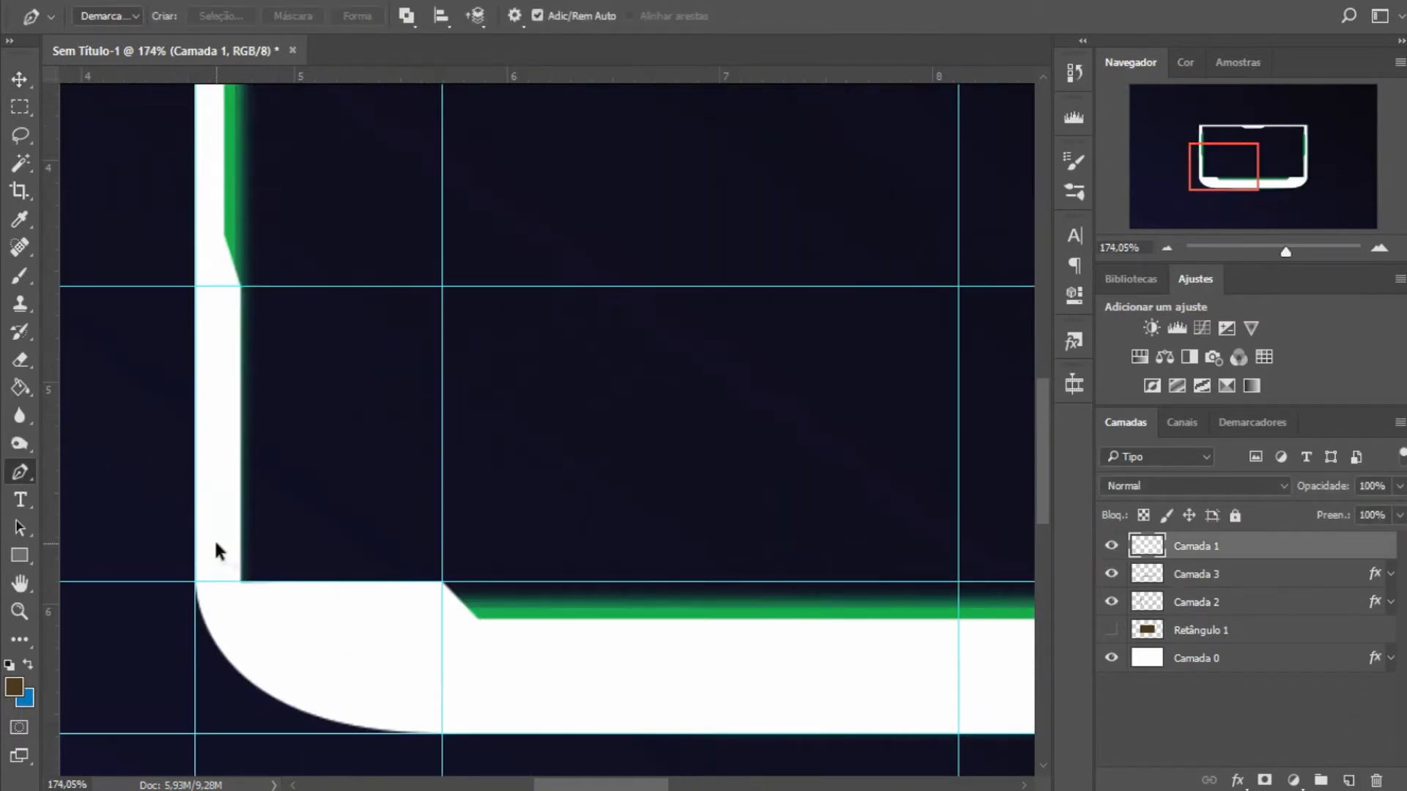
{"action": "left_click_drag", "start_coordinate": [55, 503], "coordinate": [252, 496]}
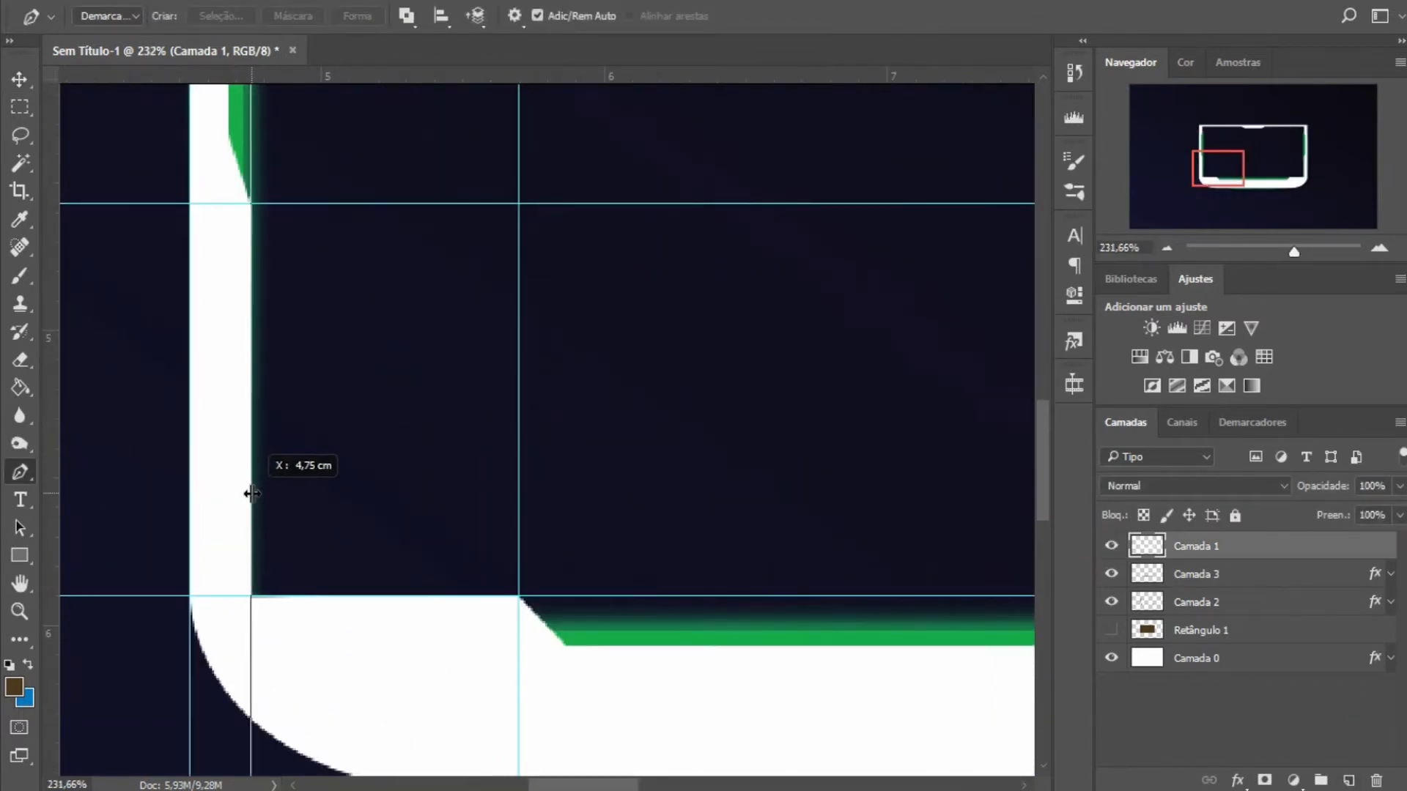
{"action": "left_click_drag", "start_coordinate": [393, 96], "coordinate": [383, 436]}
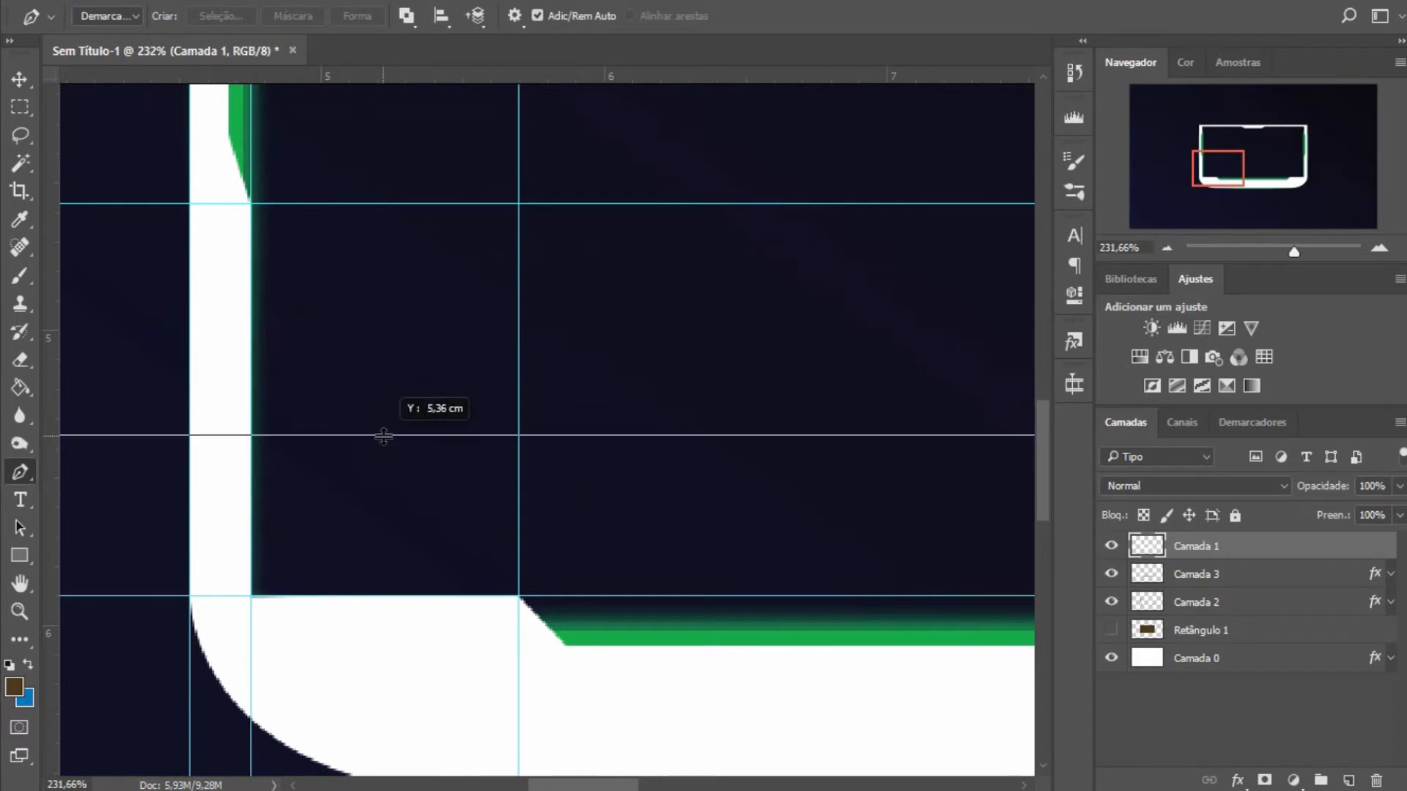
{"action": "left_click_drag", "start_coordinate": [64, 559], "coordinate": [398, 557]}
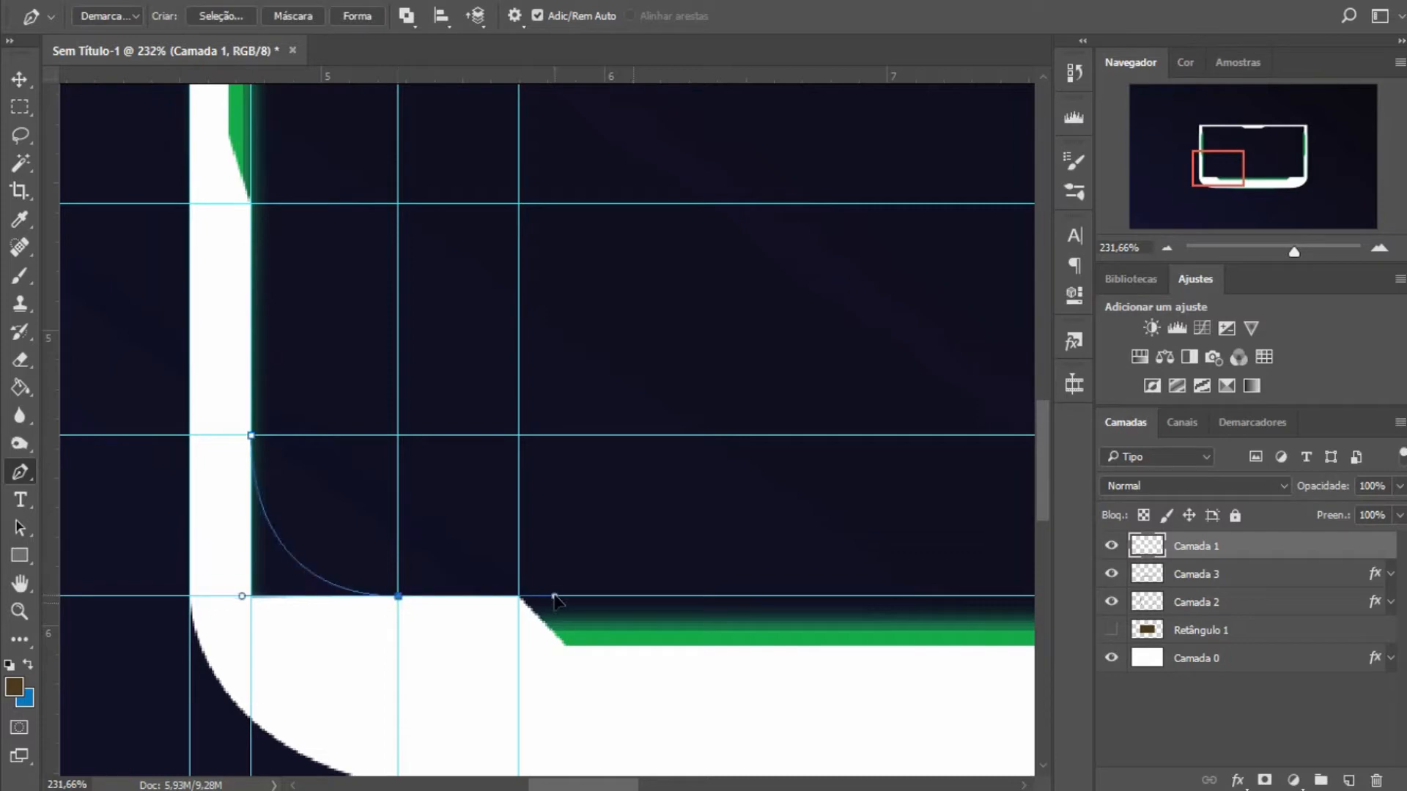
Close the curved path at the frame's inner lower-left corner and fill it with white.
{"action": "right_click", "coordinate": [255, 444]}
{"action": "left_click", "coordinate": [440, 212]}
{"action": "key", "text": "Return"}
{"action": "right_click", "coordinate": [273, 578]}
{"action": "left_click", "coordinate": [411, 220]}
{"action": "left_click", "coordinate": [1070, 311]}
{"action": "left_click", "coordinate": [888, 483]}
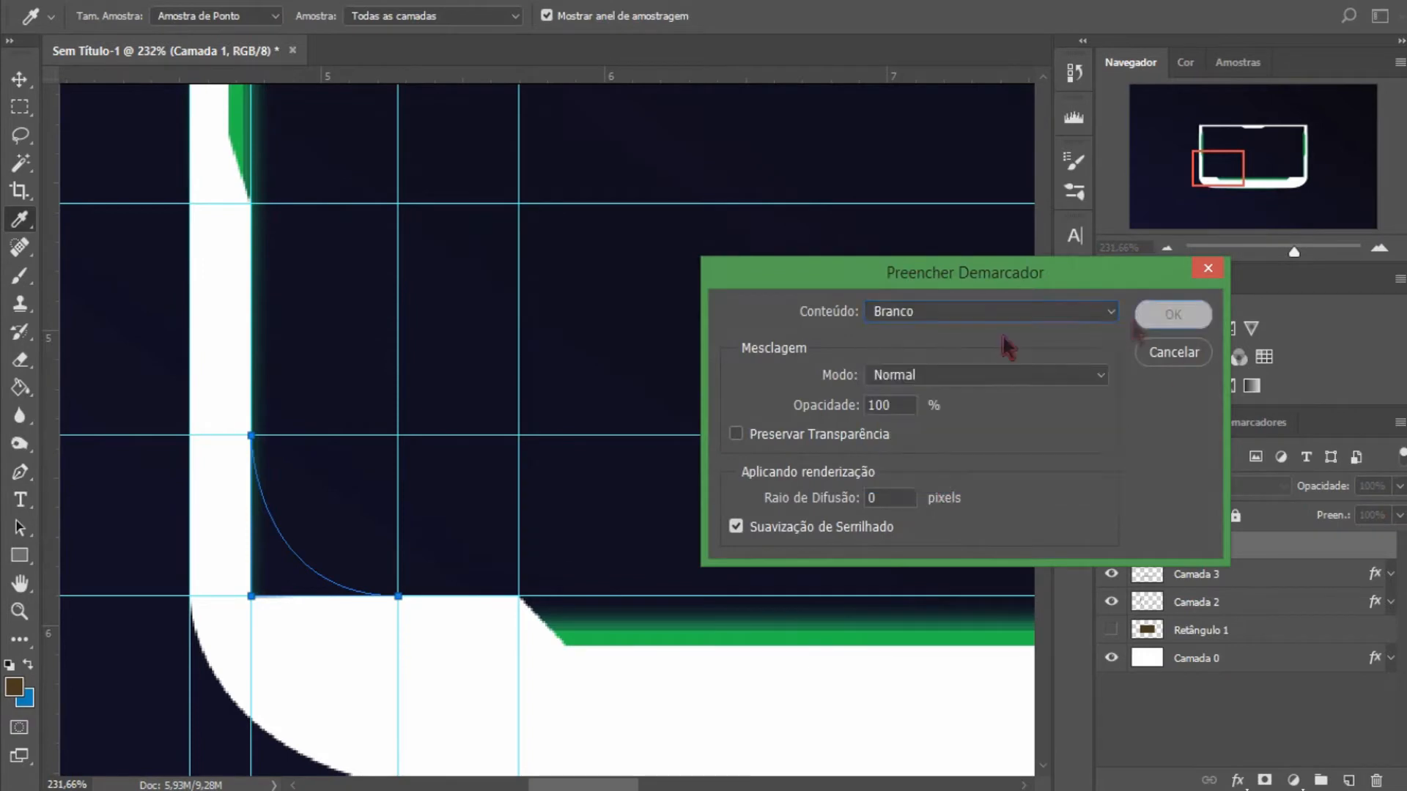
{"action": "left_click", "coordinate": [1191, 316]}
Inspect the filled inner corner up close and undo the white fill.
{"action": "key", "text": "v"}
{"action": "scroll", "coordinate": [474, 481], "scroll_direction": "up", "scroll_amount": 6}
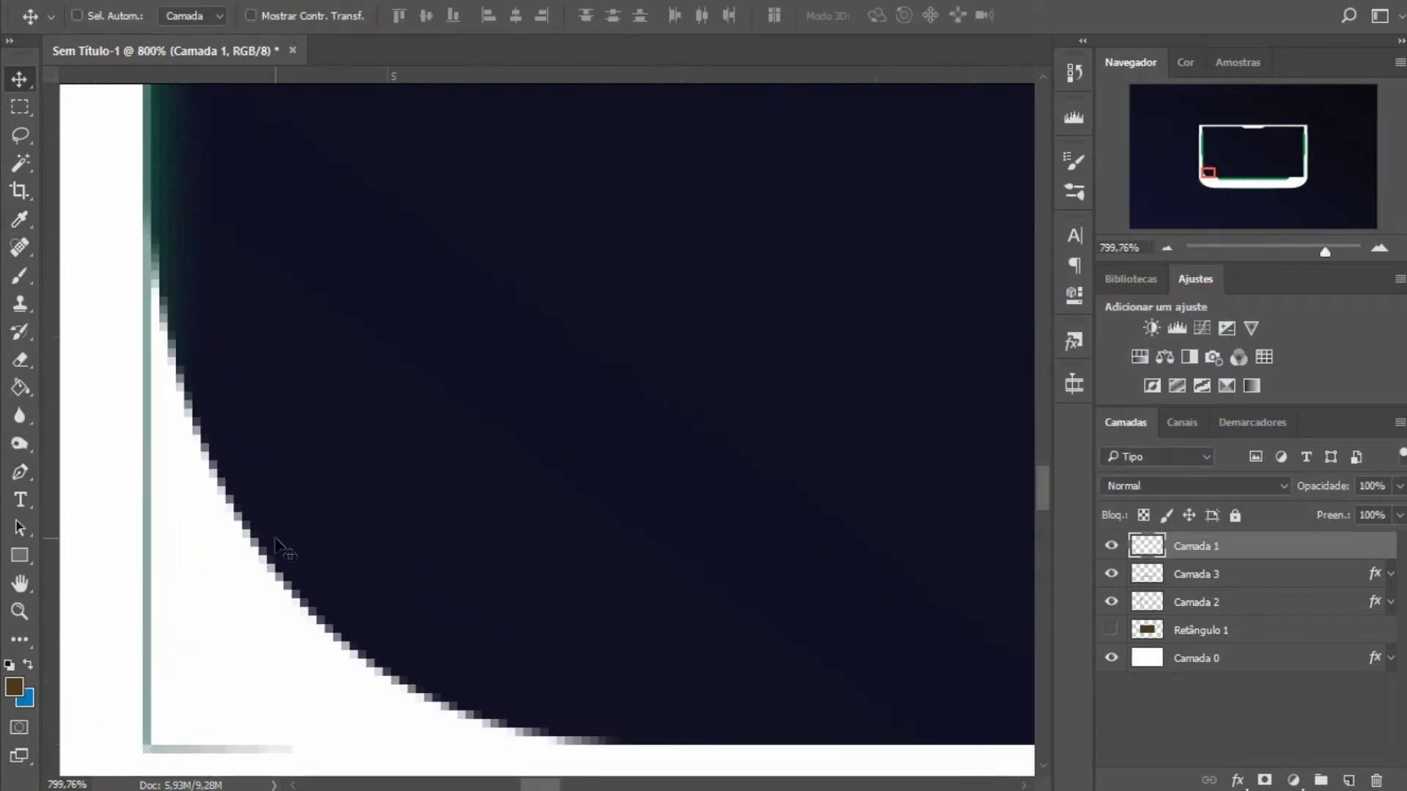
{"action": "key", "text": "ctrl+t"}
{"action": "scroll", "coordinate": [282, 548], "scroll_direction": "down", "scroll_amount": 8}
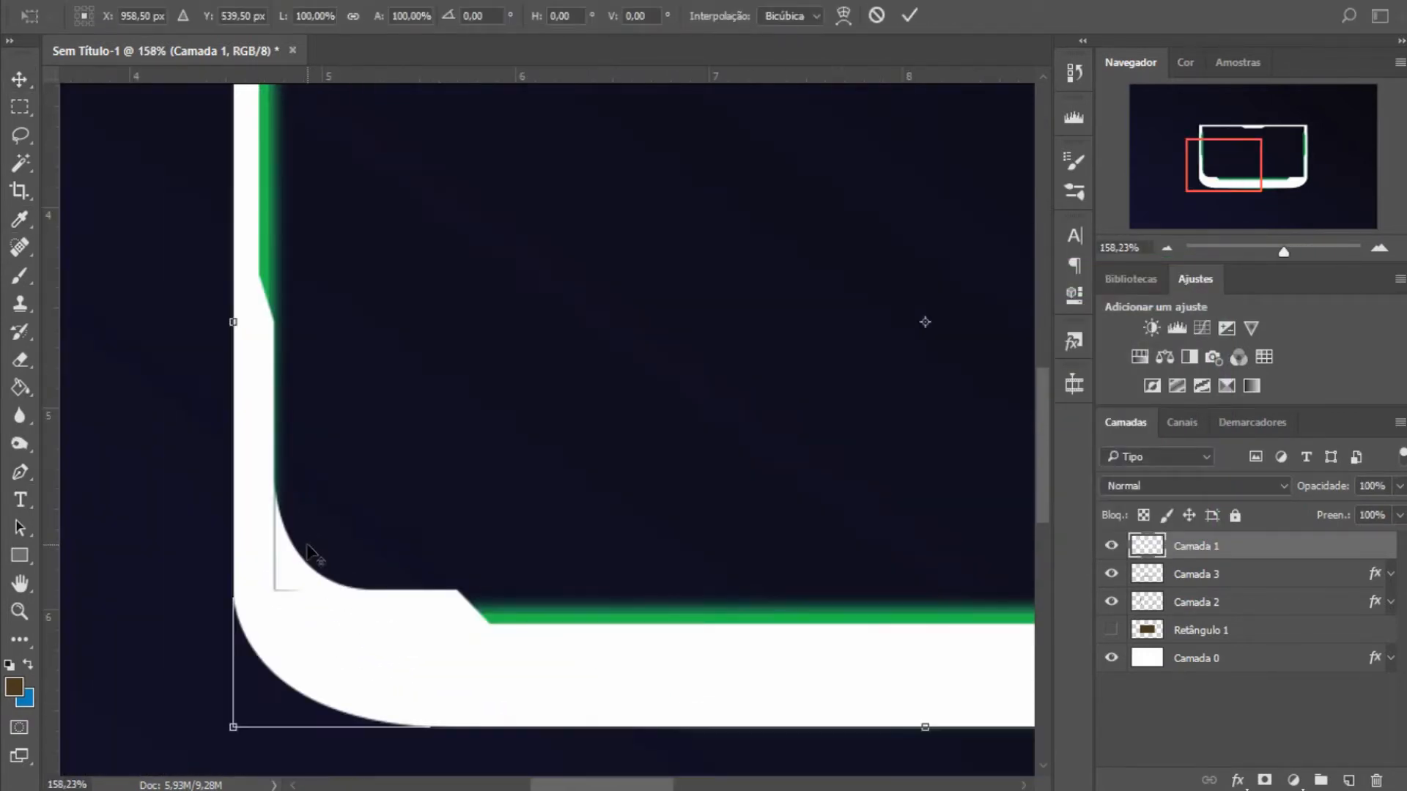
{"action": "key", "text": "Return"}
{"action": "key", "text": "p"}
{"action": "scroll", "coordinate": [277, 543], "scroll_direction": "down", "scroll_amount": 4}
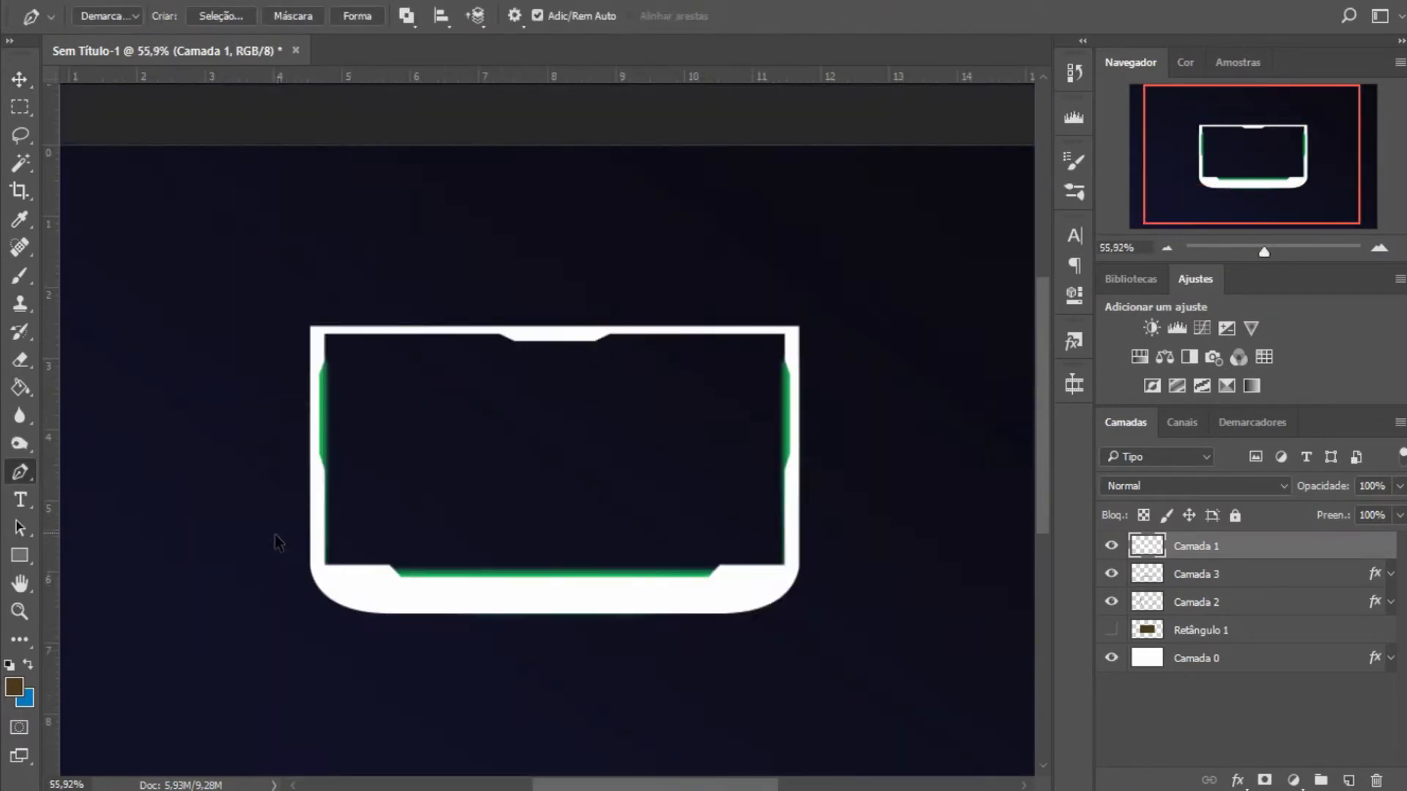
{"action": "scroll", "coordinate": [277, 542], "scroll_direction": "up", "scroll_amount": 15}
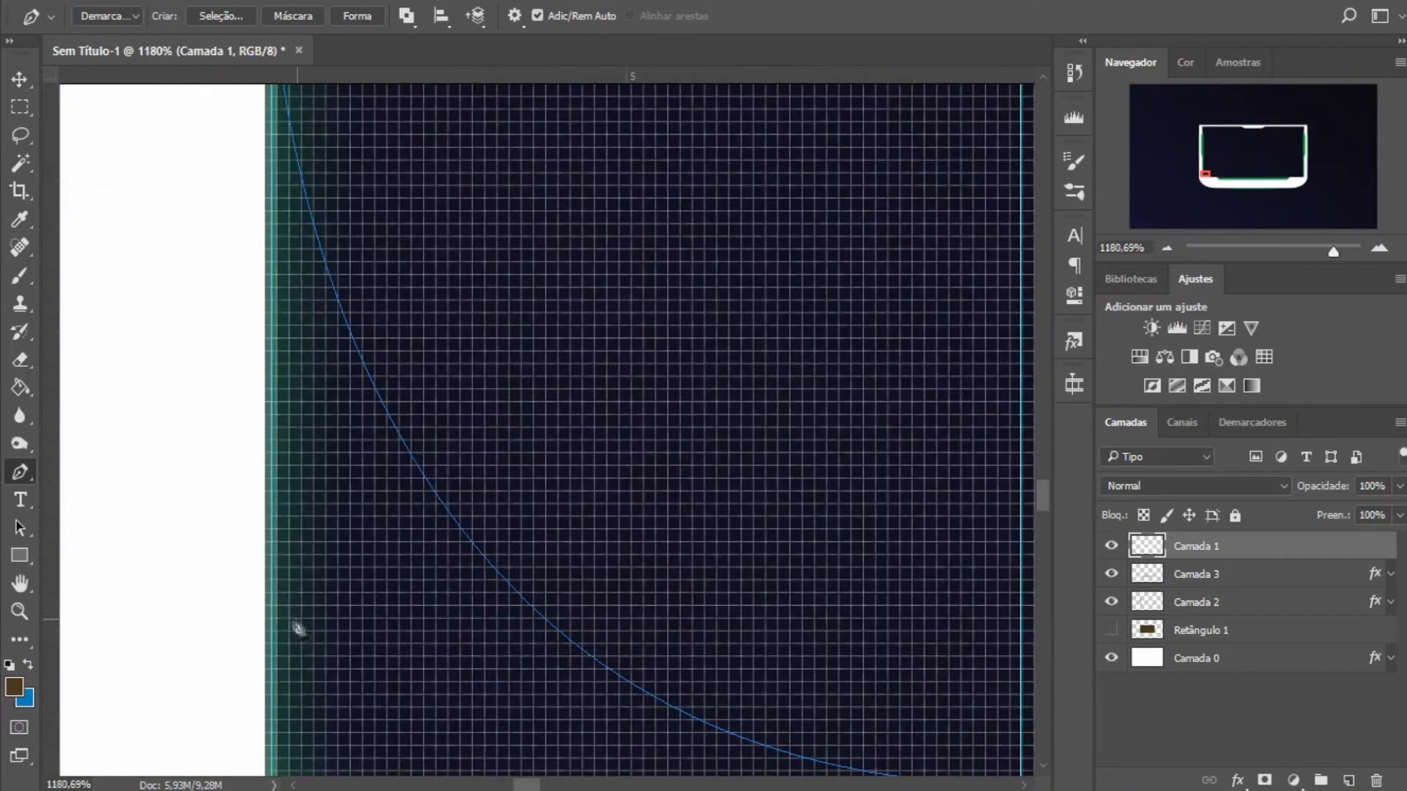
Delete the misaligned curved path at the frame's inner lower-left corner.
{"action": "left_click_drag", "start_coordinate": [264, 554], "coordinate": [266, 554]}
{"action": "scroll", "coordinate": [325, 480], "scroll_direction": "down", "scroll_amount": 4}
{"action": "scroll", "coordinate": [288, 124], "scroll_direction": "up", "scroll_amount": 9}
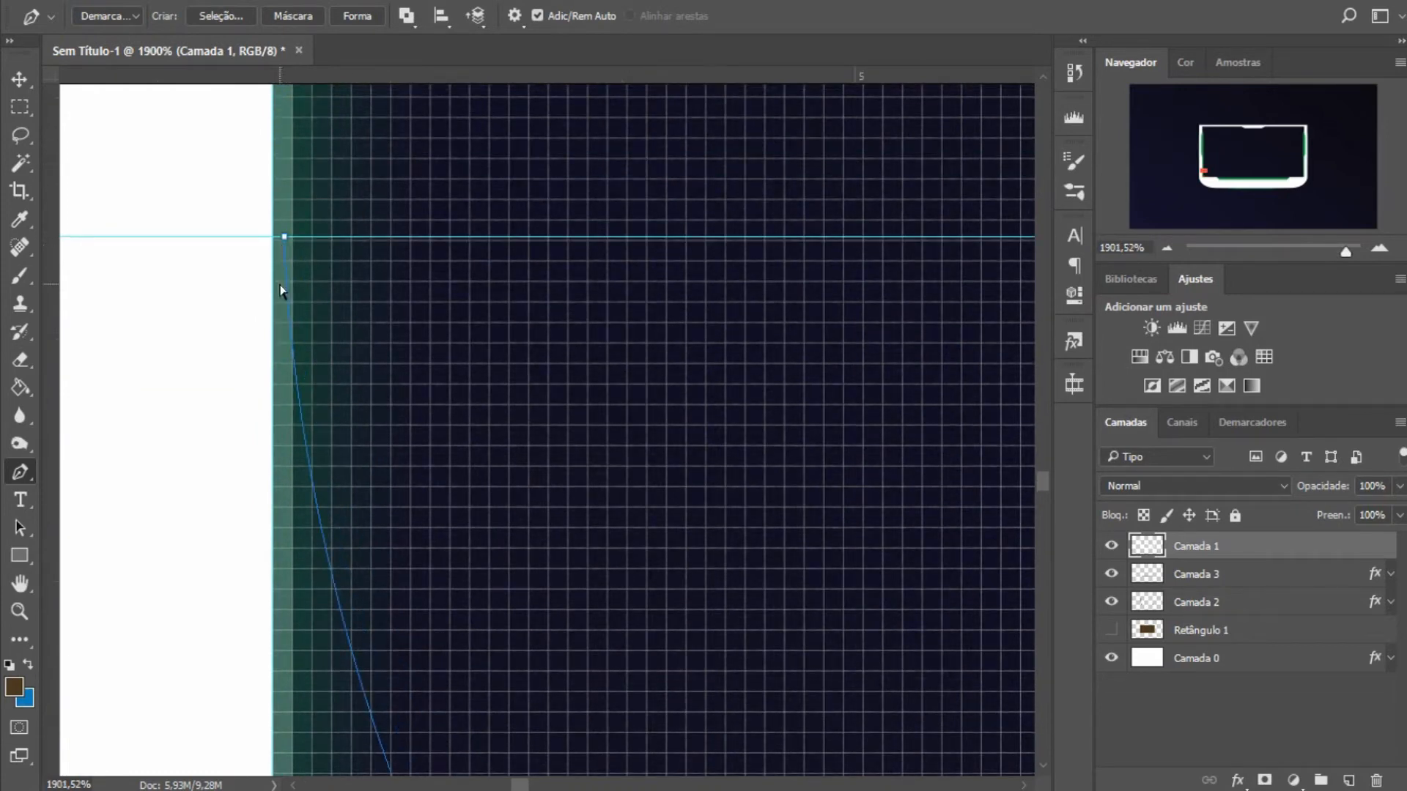
{"action": "right_click", "coordinate": [285, 239]}
{"action": "left_click", "coordinate": [340, 313]}
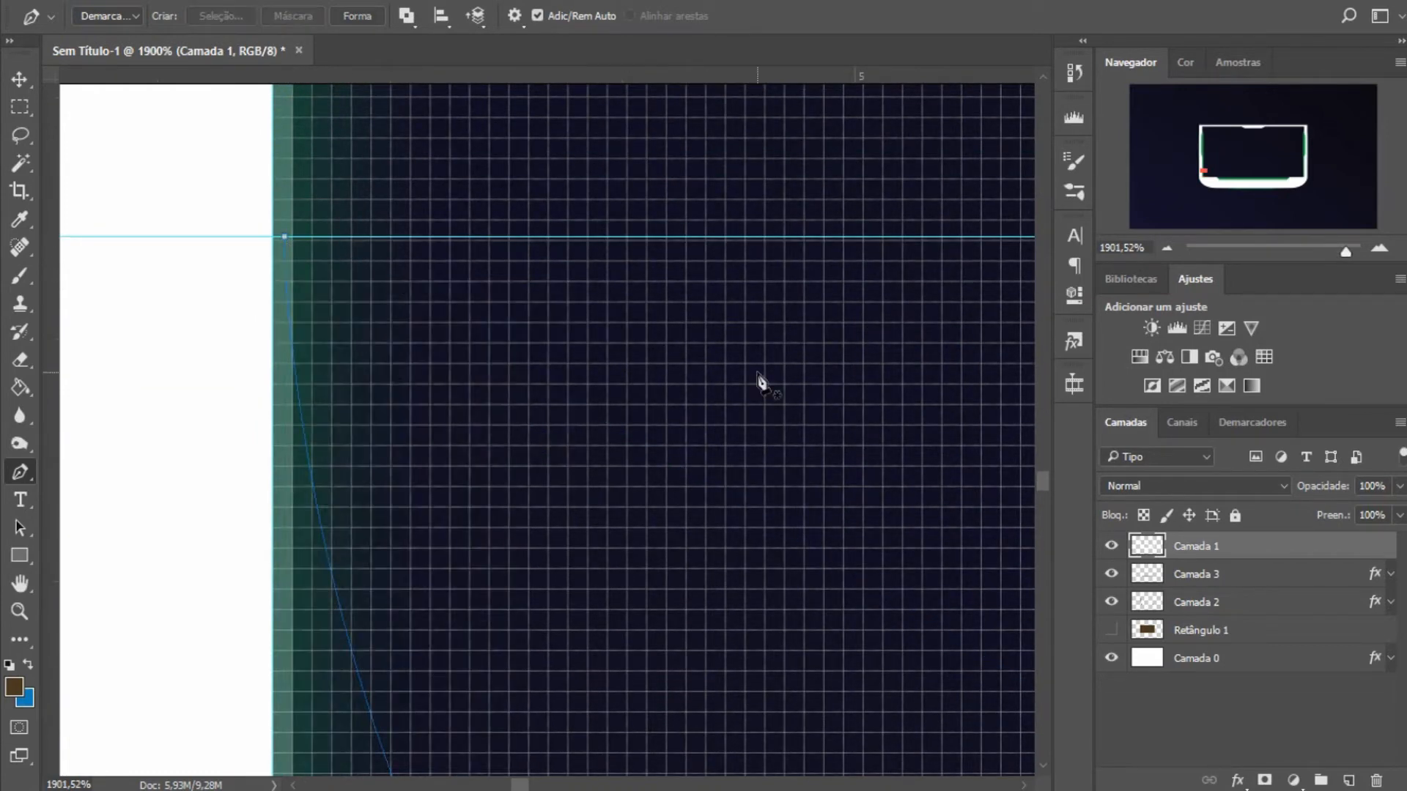
Redraw a closed curved path at the inner lower-left corner, anchoring its points on the guide intersections along the frame's inner edges.
{"action": "left_click", "coordinate": [273, 238]}
{"action": "scroll", "coordinate": [362, 361], "scroll_direction": "down", "scroll_amount": 1}
{"action": "scroll", "coordinate": [362, 439], "scroll_direction": "down", "scroll_amount": 12}
{"action": "scroll", "coordinate": [616, 617], "scroll_direction": "down", "scroll_amount": 2}
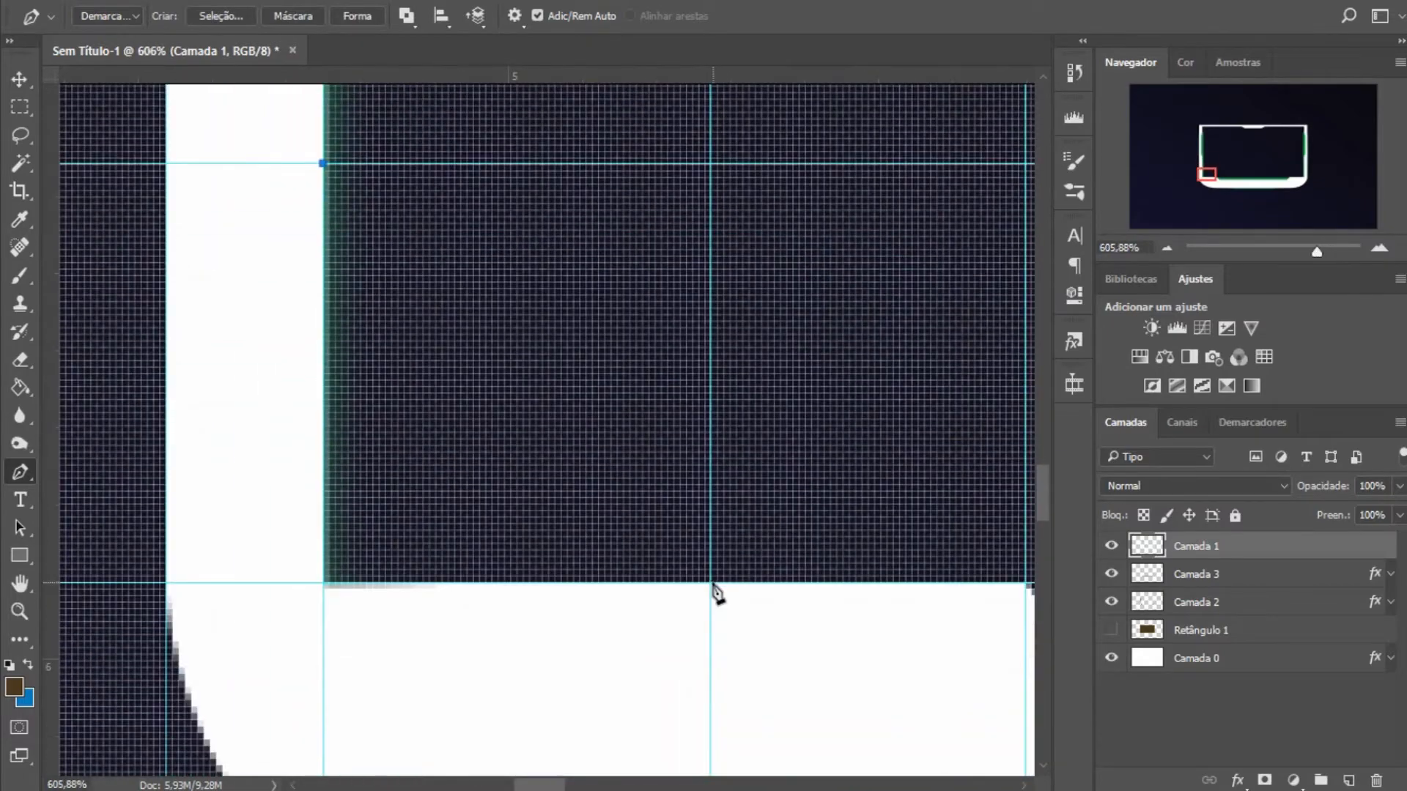
{"action": "left_click_drag", "start_coordinate": [710, 583], "coordinate": [1015, 587]}
{"action": "scroll", "coordinate": [609, 579], "scroll_direction": "right", "scroll_amount": 5}
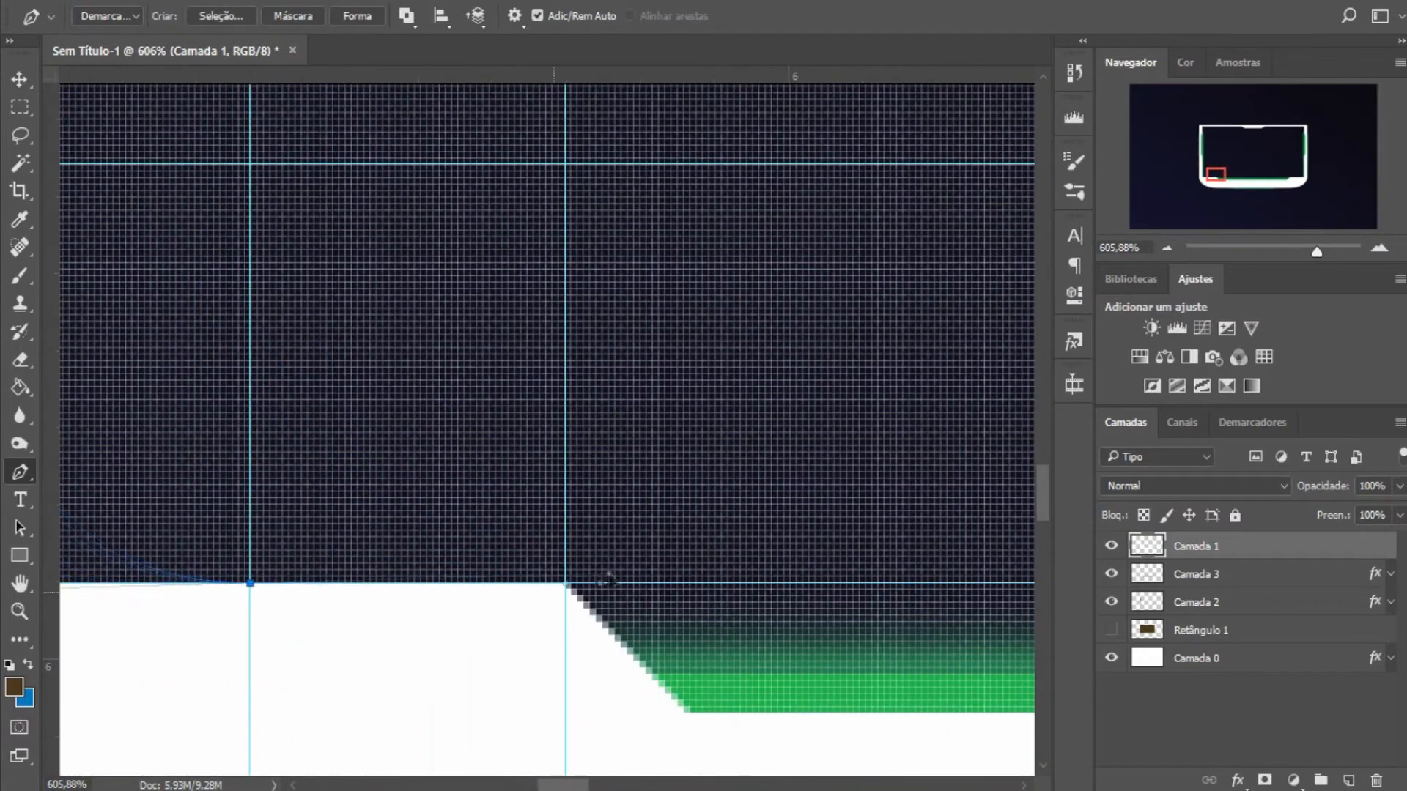
{"action": "scroll", "coordinate": [248, 608], "scroll_direction": "left", "scroll_amount": 5}
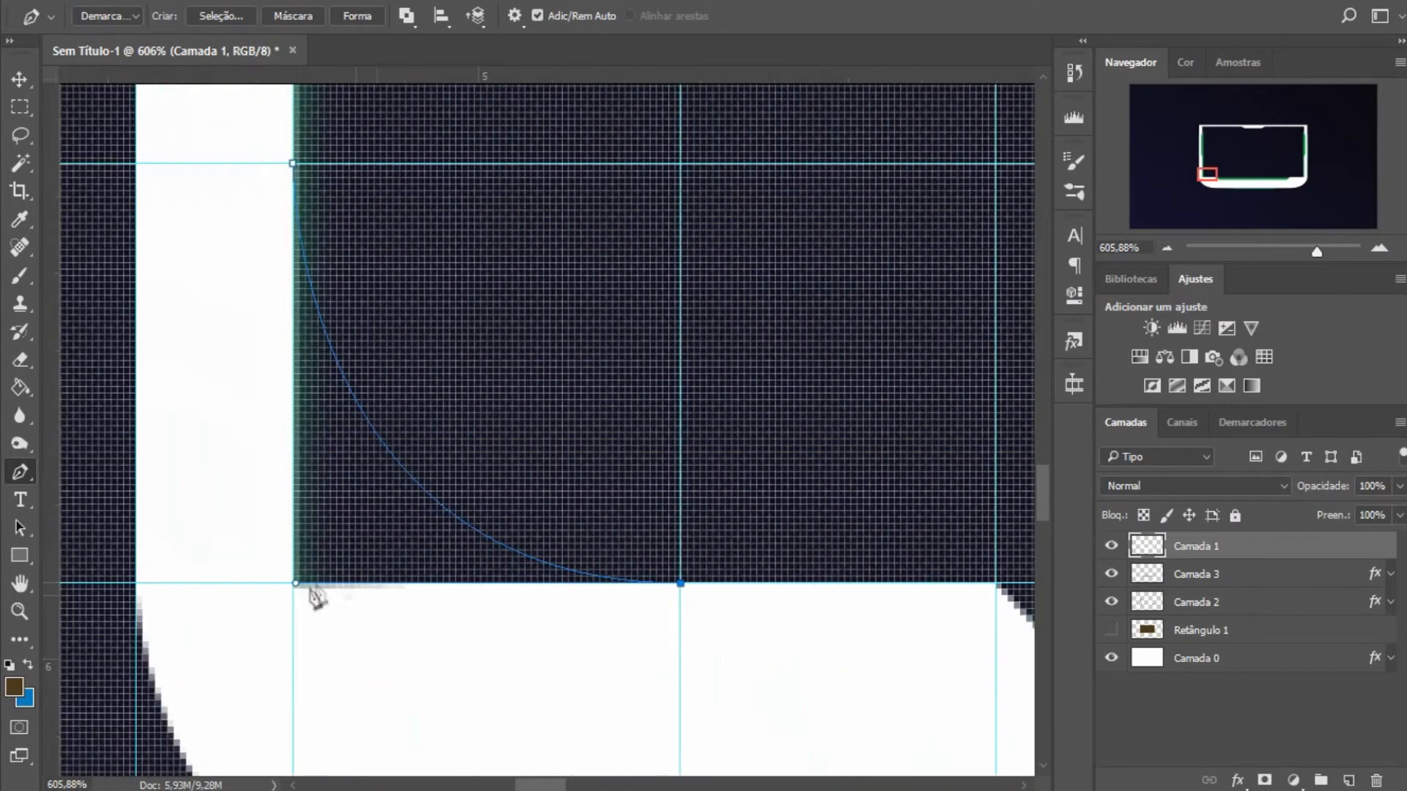
{"action": "scroll", "coordinate": [323, 582], "scroll_direction": "up", "scroll_amount": 5}
{"action": "left_click_drag", "start_coordinate": [320, 565], "coordinate": [320, 565]}
{"action": "scroll", "coordinate": [311, 558], "scroll_direction": "down", "scroll_amount": 5}
{"action": "scroll", "coordinate": [317, 257], "scroll_direction": "up", "scroll_amount": 2}
{"action": "left_click", "coordinate": [304, 145]}
Try to fill the redrawn corner path directly on Camada 1 and undo the fill.
{"action": "right_click", "coordinate": [359, 550]}
{"action": "left_click", "coordinate": [455, 194]}
{"action": "key", "text": "Return"}
{"action": "key", "text": "Return"}
{"action": "scroll", "coordinate": [390, 682], "scroll_direction": "down", "scroll_amount": 10}
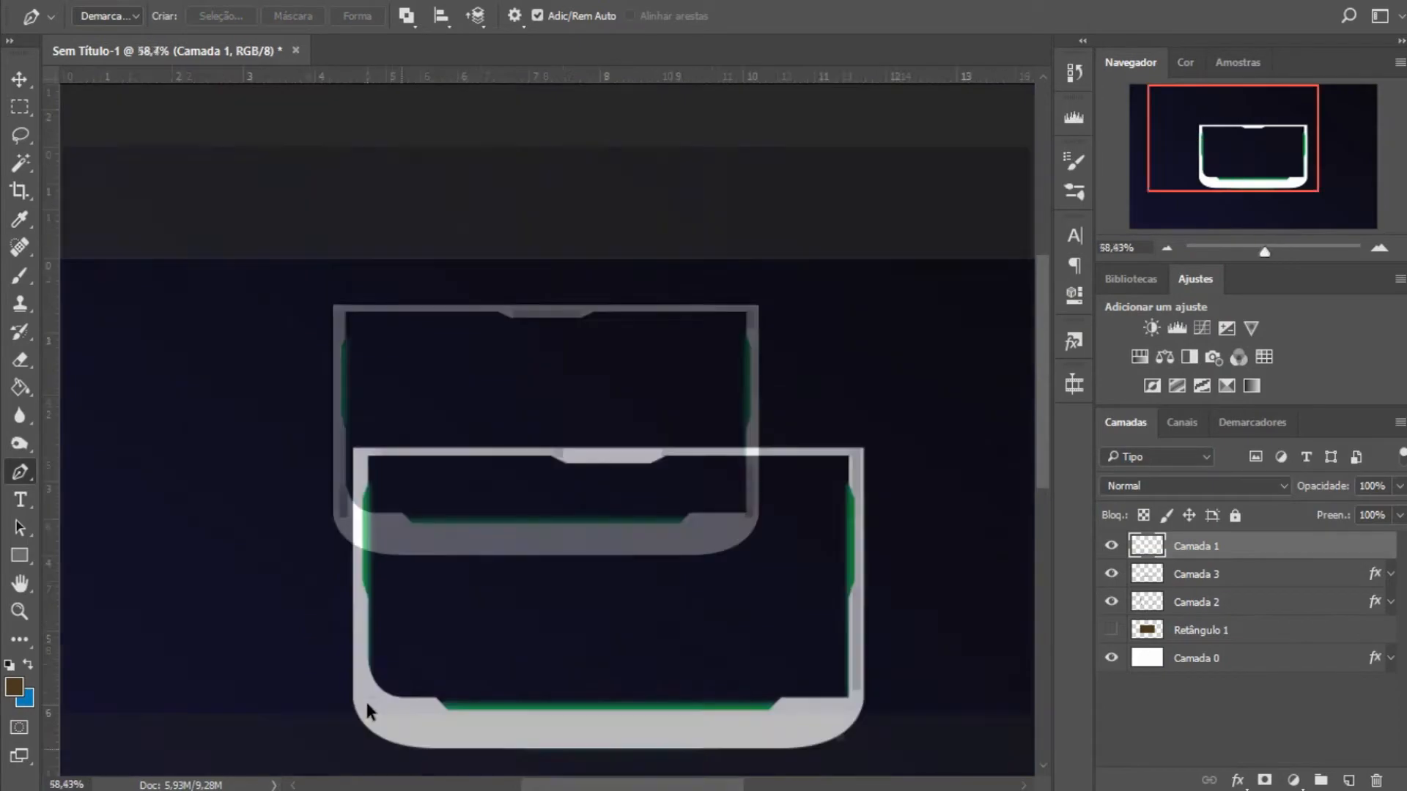
{"action": "scroll", "coordinate": [340, 512], "scroll_direction": "up", "scroll_amount": 10}
{"action": "scroll", "coordinate": [176, 610], "scroll_direction": "up", "scroll_amount": 4}
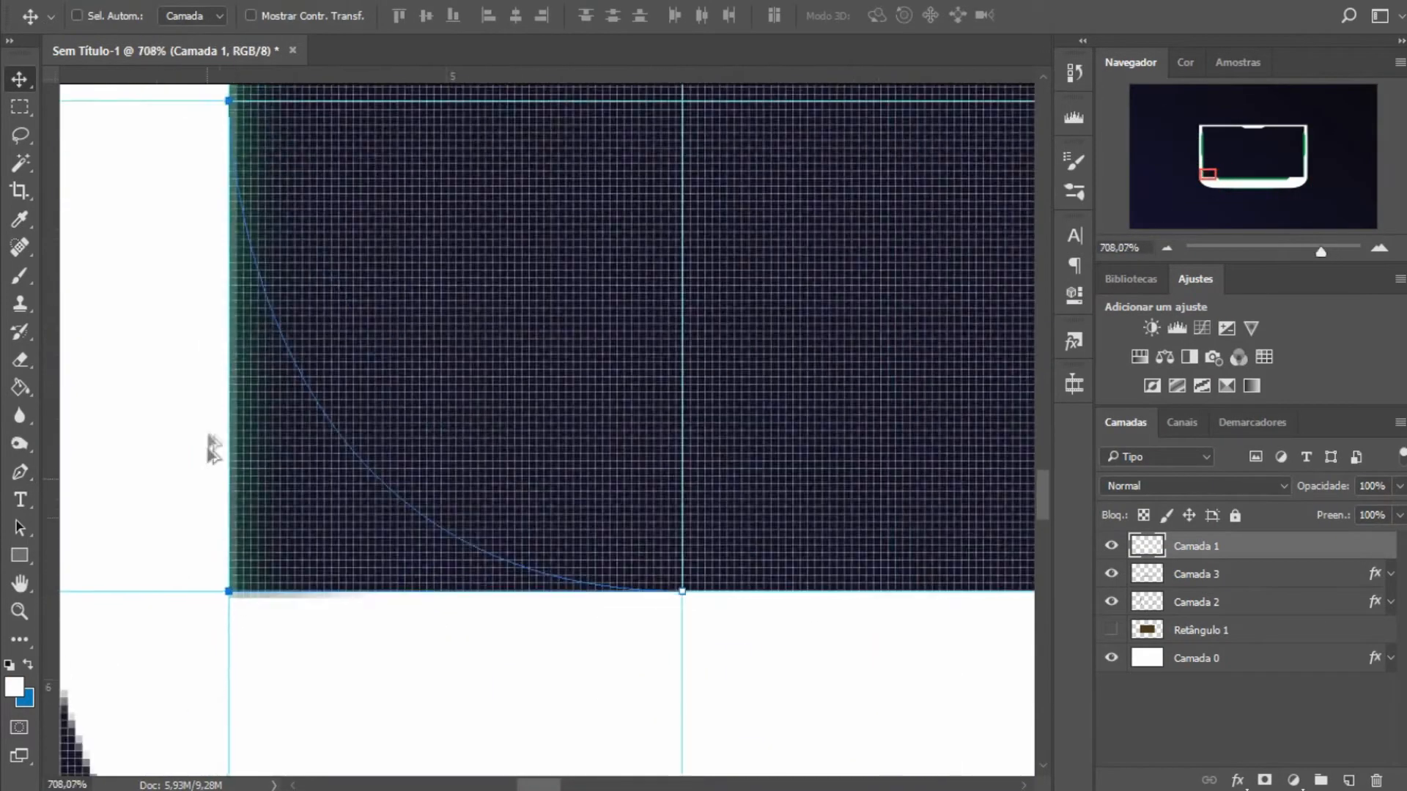
Fill the curved corner path with white on a new layer above Camada 1 and clear the path.
{"action": "scroll", "coordinate": [215, 471], "scroll_direction": "down", "scroll_amount": 6}
{"action": "key", "text": "p"}
{"action": "right_click", "coordinate": [271, 500]}
{"action": "left_click", "coordinate": [440, 144]}
{"action": "key", "text": "Return"}
{"action": "scroll", "coordinate": [330, 471], "scroll_direction": "down", "scroll_amount": 3}
{"action": "scroll", "coordinate": [331, 473], "scroll_direction": "down", "scroll_amount": 3}
Duplicate the corner fill, flip the copy horizontally and place it in the frame's inner lower-right corner.
{"action": "key", "text": "ctrl+j"}
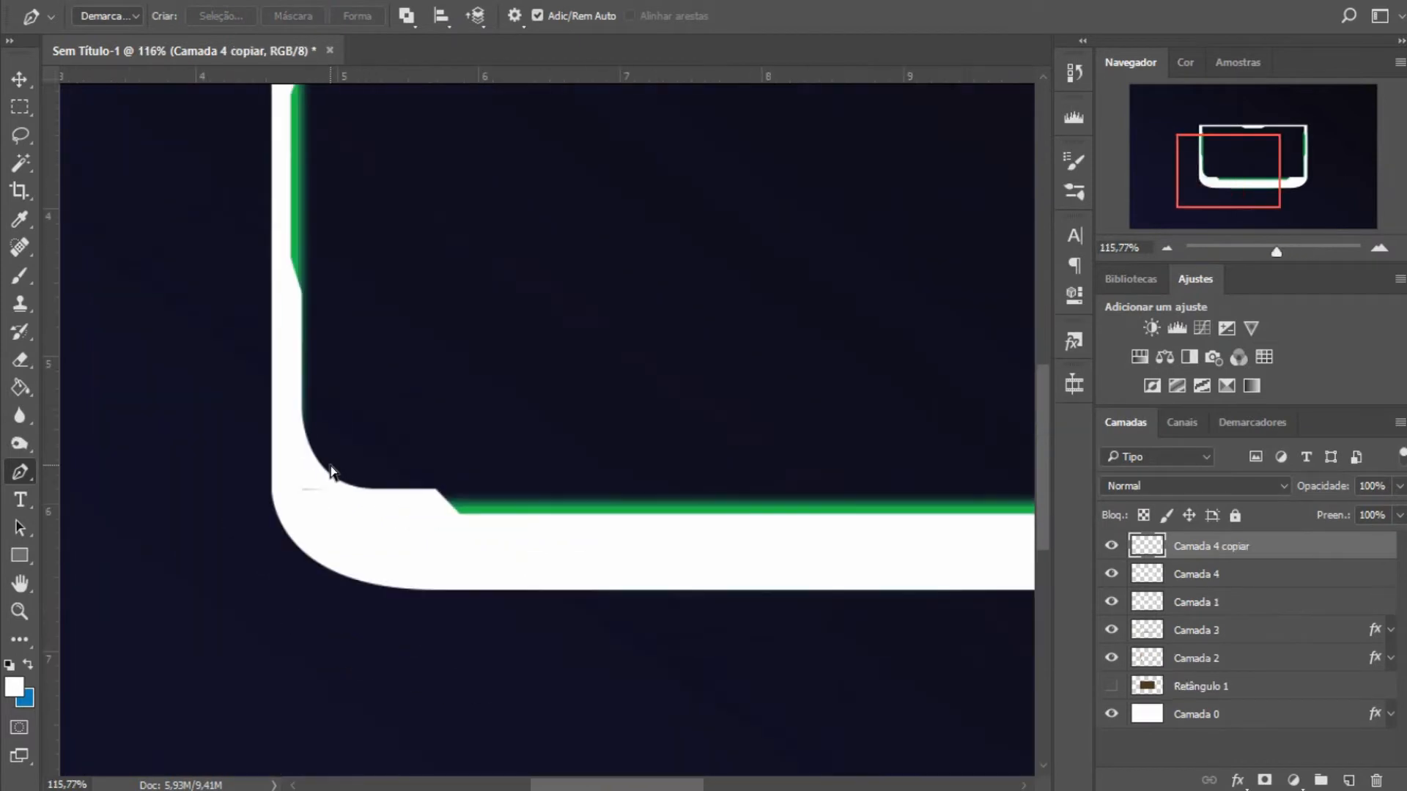
{"action": "key", "text": "ctrl+t"}
{"action": "right_click", "coordinate": [332, 465]}
{"action": "left_click", "coordinate": [410, 431]}
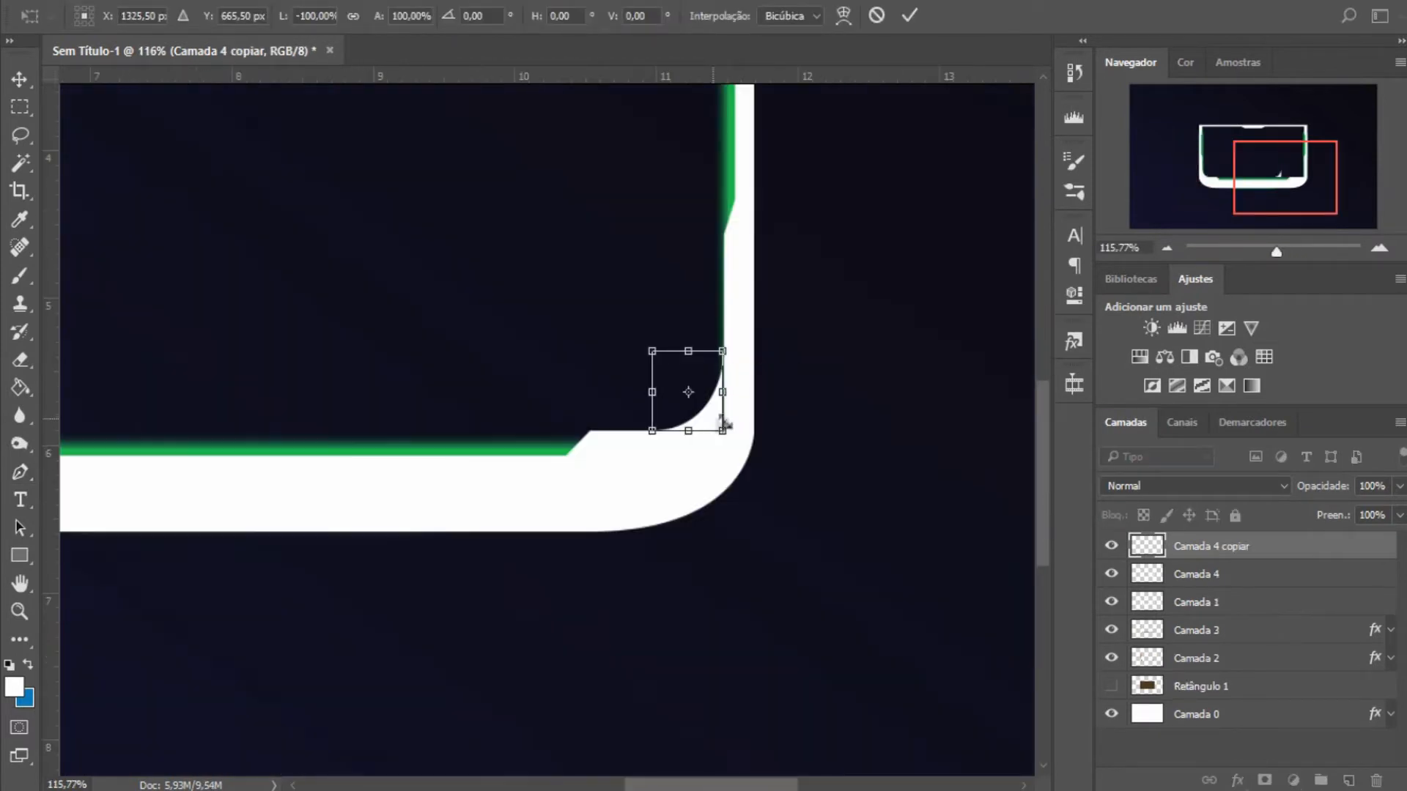
{"action": "scroll", "coordinate": [724, 422], "scroll_direction": "up", "scroll_amount": 6}
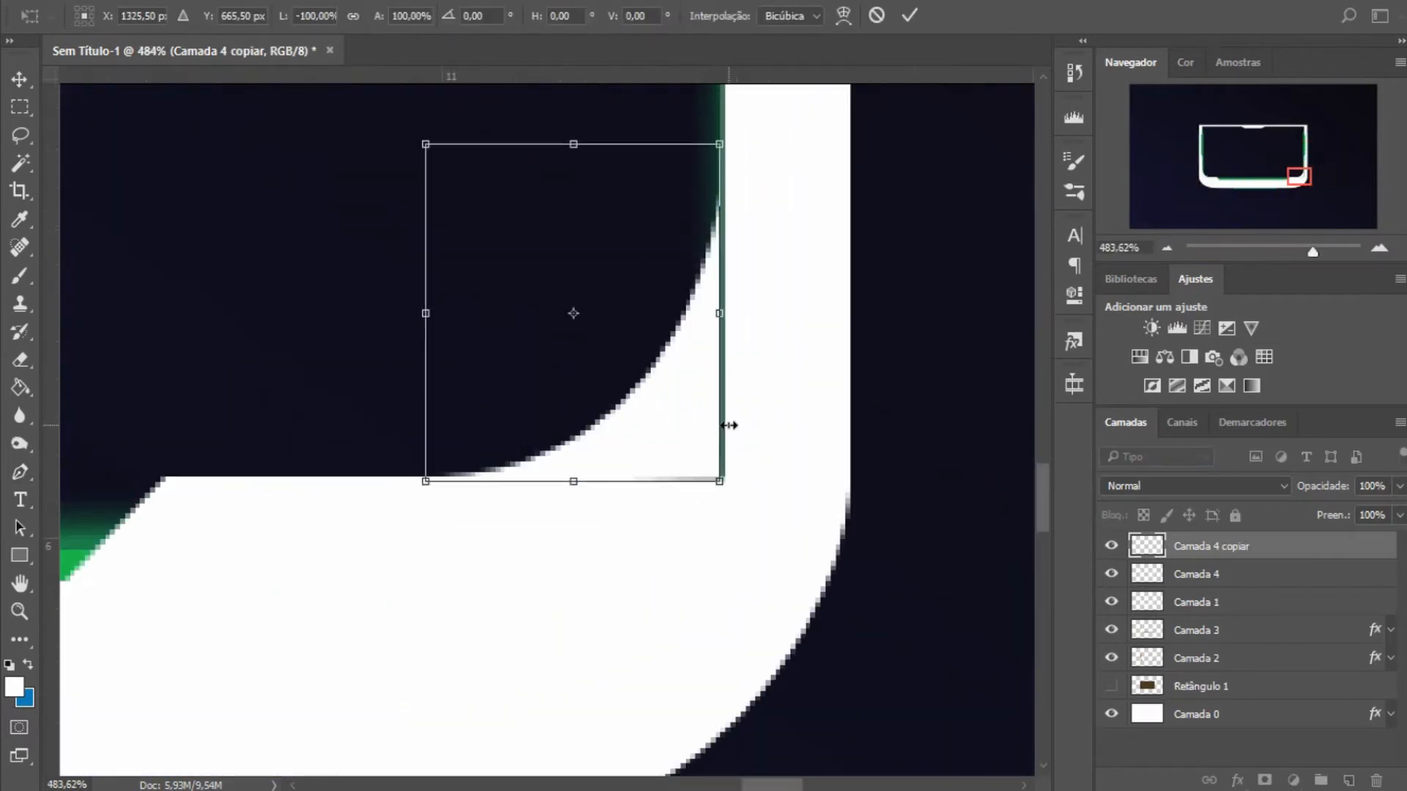
{"action": "key", "text": "Return"}
Nudge the flipped corner copy one increment to the right and one increment down.
{"action": "key", "text": "v"}
{"action": "key", "text": "Right"}
{"action": "key", "text": "Down"}
{"action": "scroll", "coordinate": [728, 427], "scroll_direction": "down", "scroll_amount": 3}
Merge both corner fill layers into Camada 1.
{"action": "left_click", "coordinate": [1197, 574]}
{"action": "scroll", "coordinate": [549, 535], "scroll_direction": "left", "scroll_amount": 10}
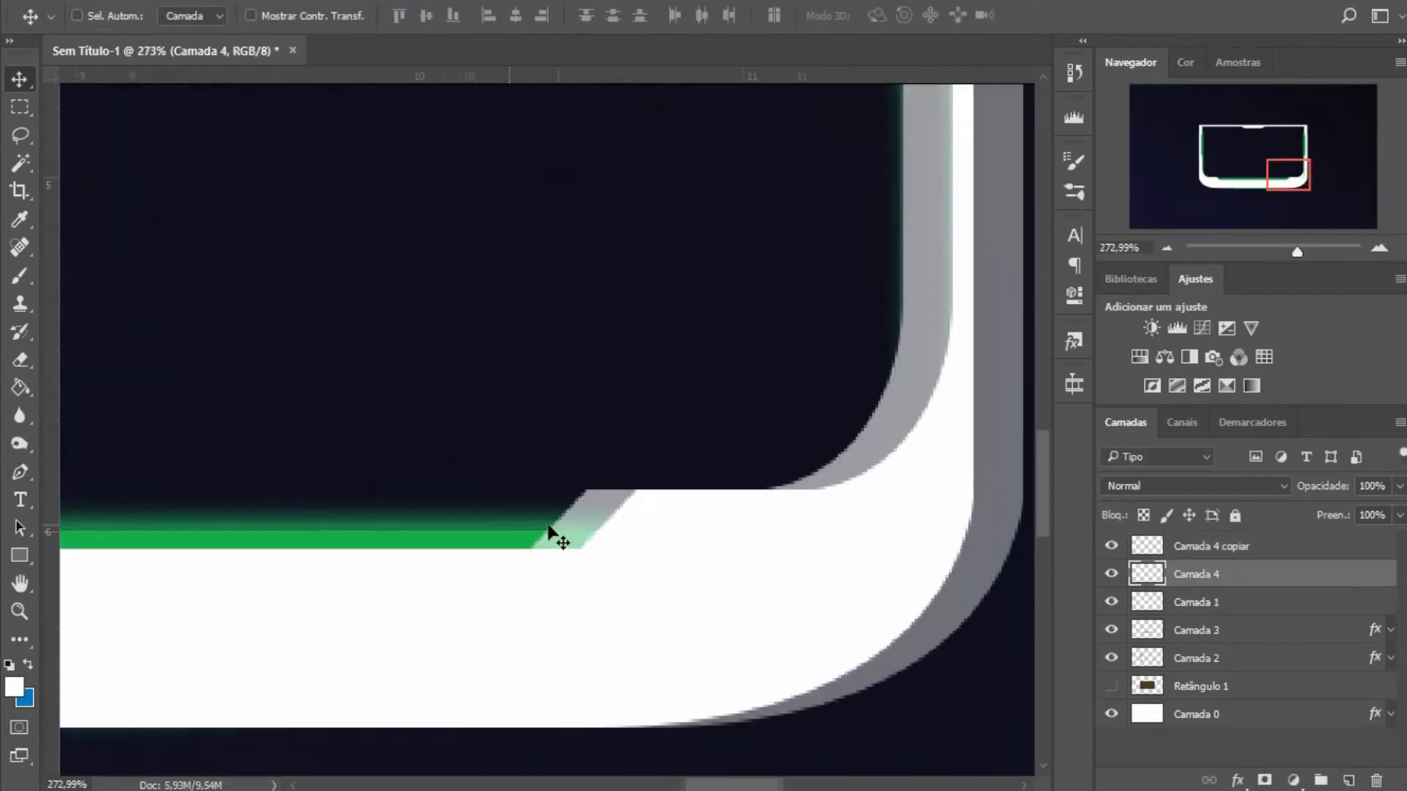
{"action": "scroll", "coordinate": [590, 499], "scroll_direction": "down", "scroll_amount": 3}
{"action": "scroll", "coordinate": [596, 506], "scroll_direction": "down", "scroll_amount": 6}
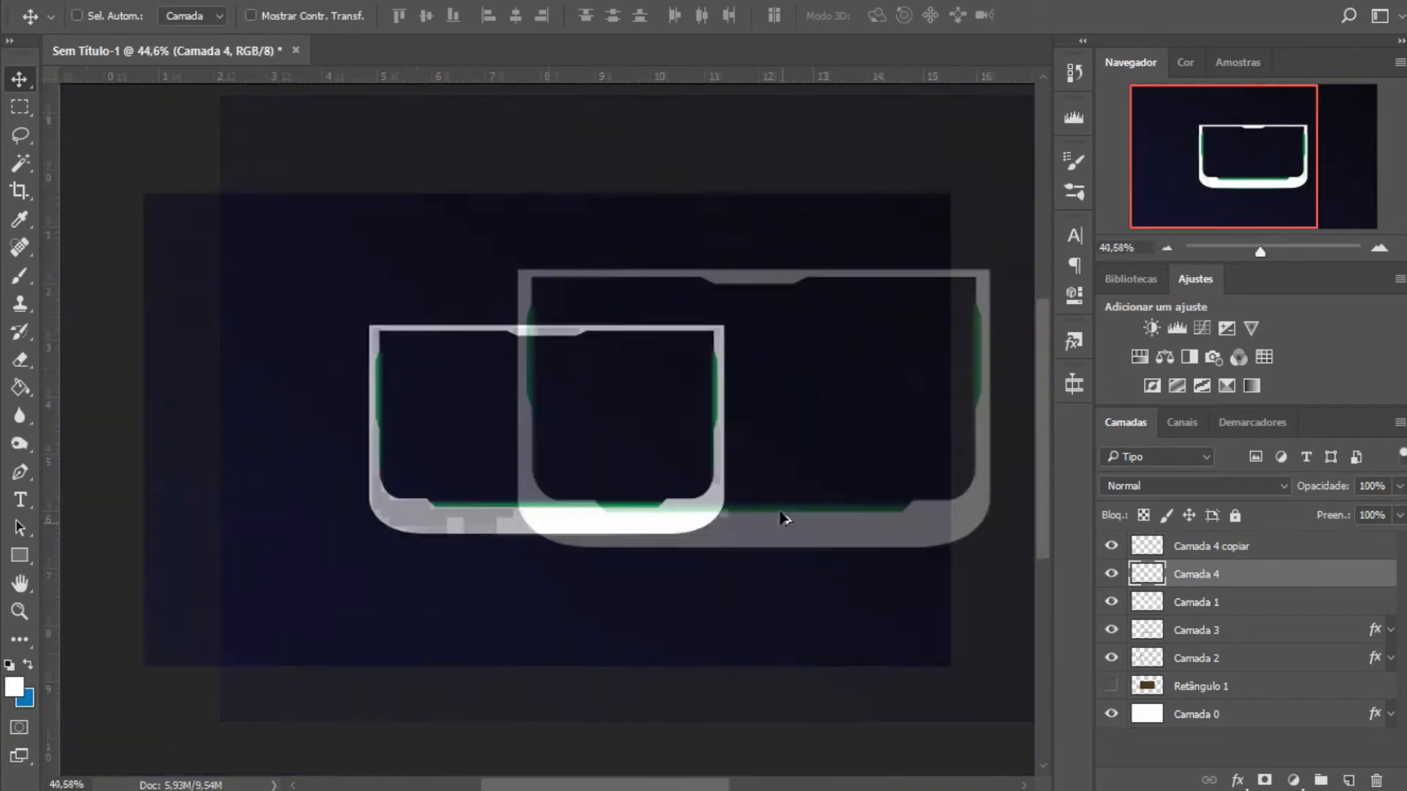
{"action": "scroll", "coordinate": [557, 469], "scroll_direction": "up", "scroll_amount": 3}
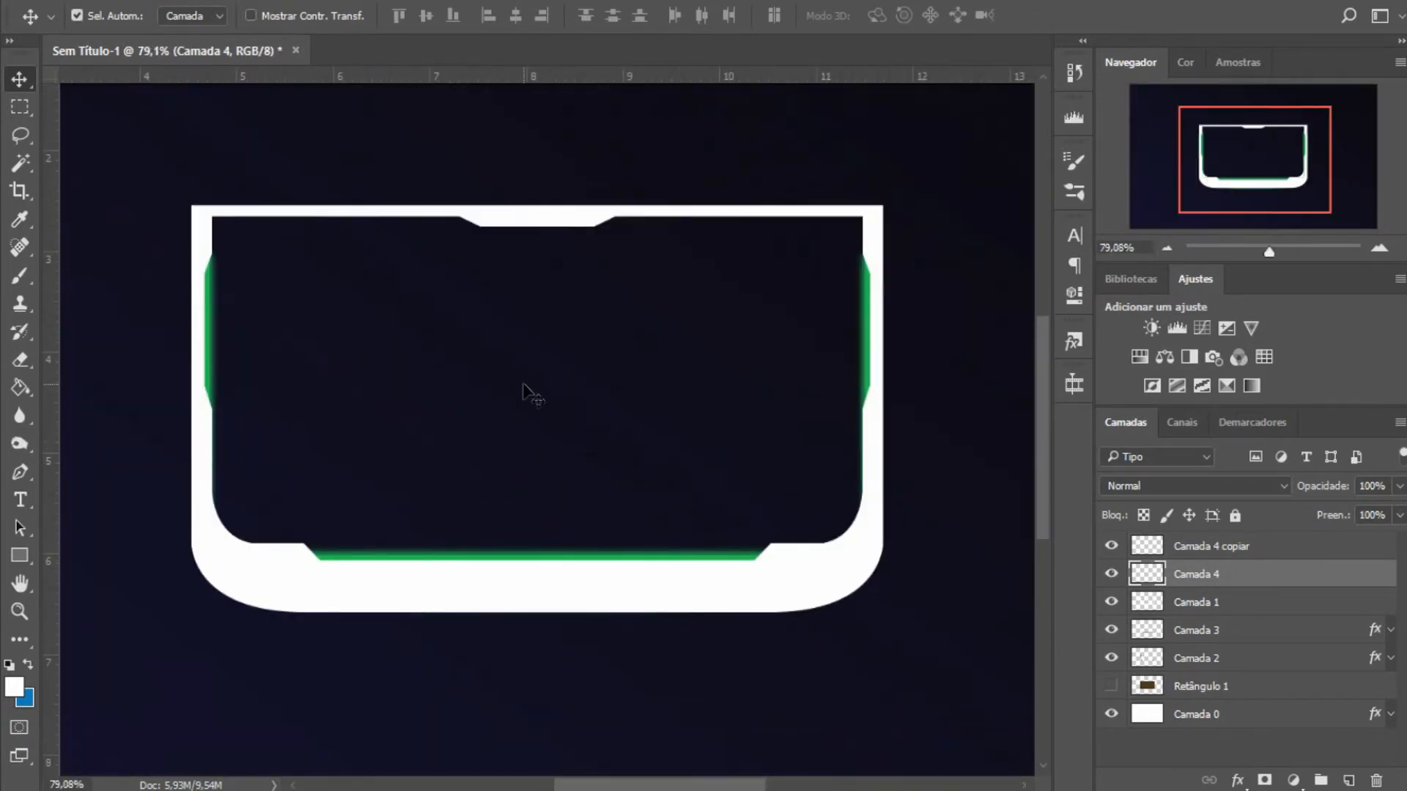
{"action": "scroll", "coordinate": [522, 377], "scroll_direction": "up", "scroll_amount": 5}
{"action": "scroll", "coordinate": [523, 359], "scroll_direction": "up", "scroll_amount": 2}
{"action": "scroll", "coordinate": [527, 382], "scroll_direction": "up", "scroll_amount": 2}
{"action": "left_click", "coordinate": [1259, 548]}
{"action": "key", "text": "ctrl+e"}
{"action": "key", "text": "ctrl+e"}
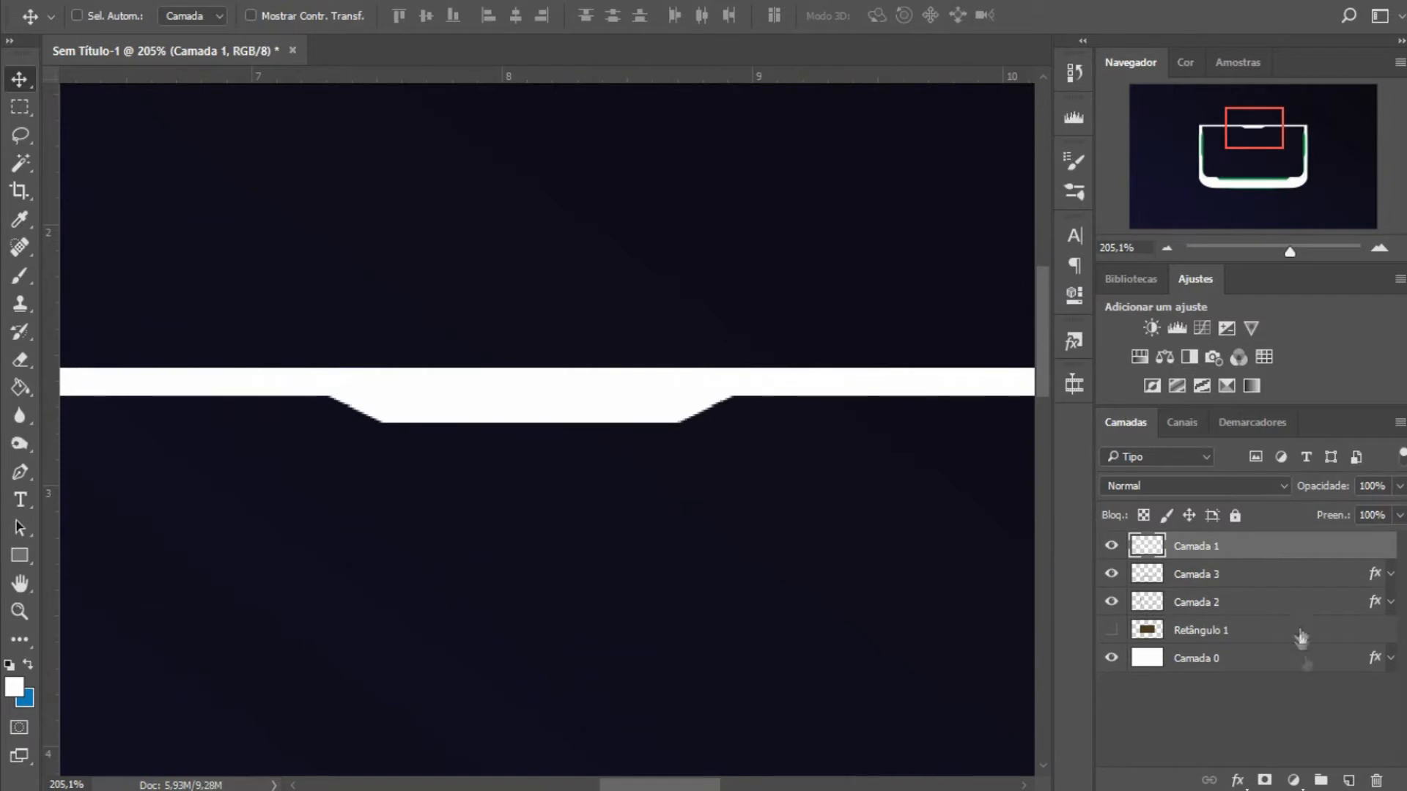
On a new layer, draw the lower edge of a path following the notch's left half, starting at the vertical centre guide.
{"action": "scroll", "coordinate": [499, 413], "scroll_direction": "up", "scroll_amount": 2}
{"action": "key", "text": "p"}
{"action": "key", "text": "ctrl+;"}
{"action": "scroll", "coordinate": [687, 445], "scroll_direction": "left", "scroll_amount": 2}
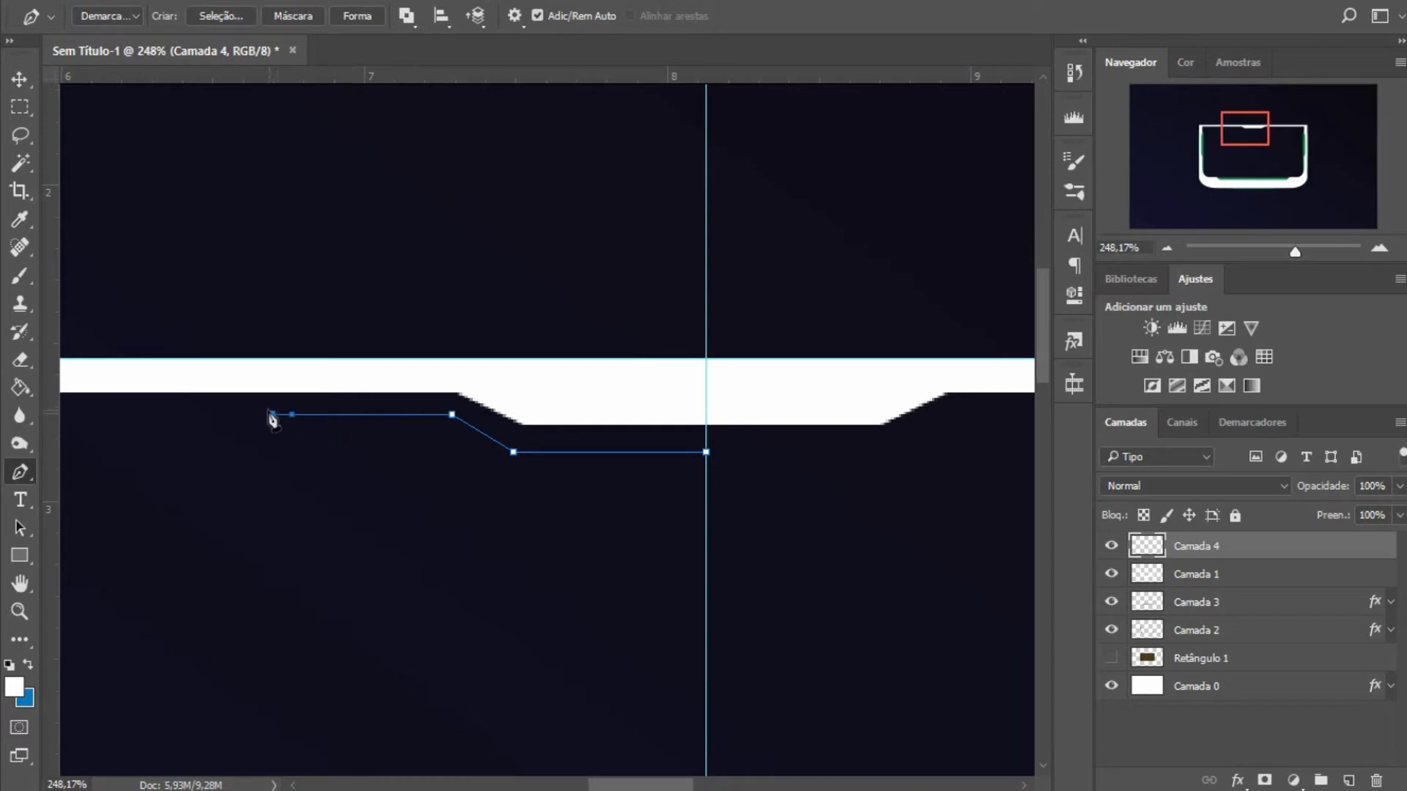
{"action": "scroll", "coordinate": [267, 416], "scroll_direction": "up", "scroll_amount": 10}
Trace a parallel upper edge back to the centre guide and close the path as a thin strip below the notch.
{"action": "left_click", "coordinate": [287, 411]}
{"action": "scroll", "coordinate": [466, 425], "scroll_direction": "right", "scroll_amount": 3}
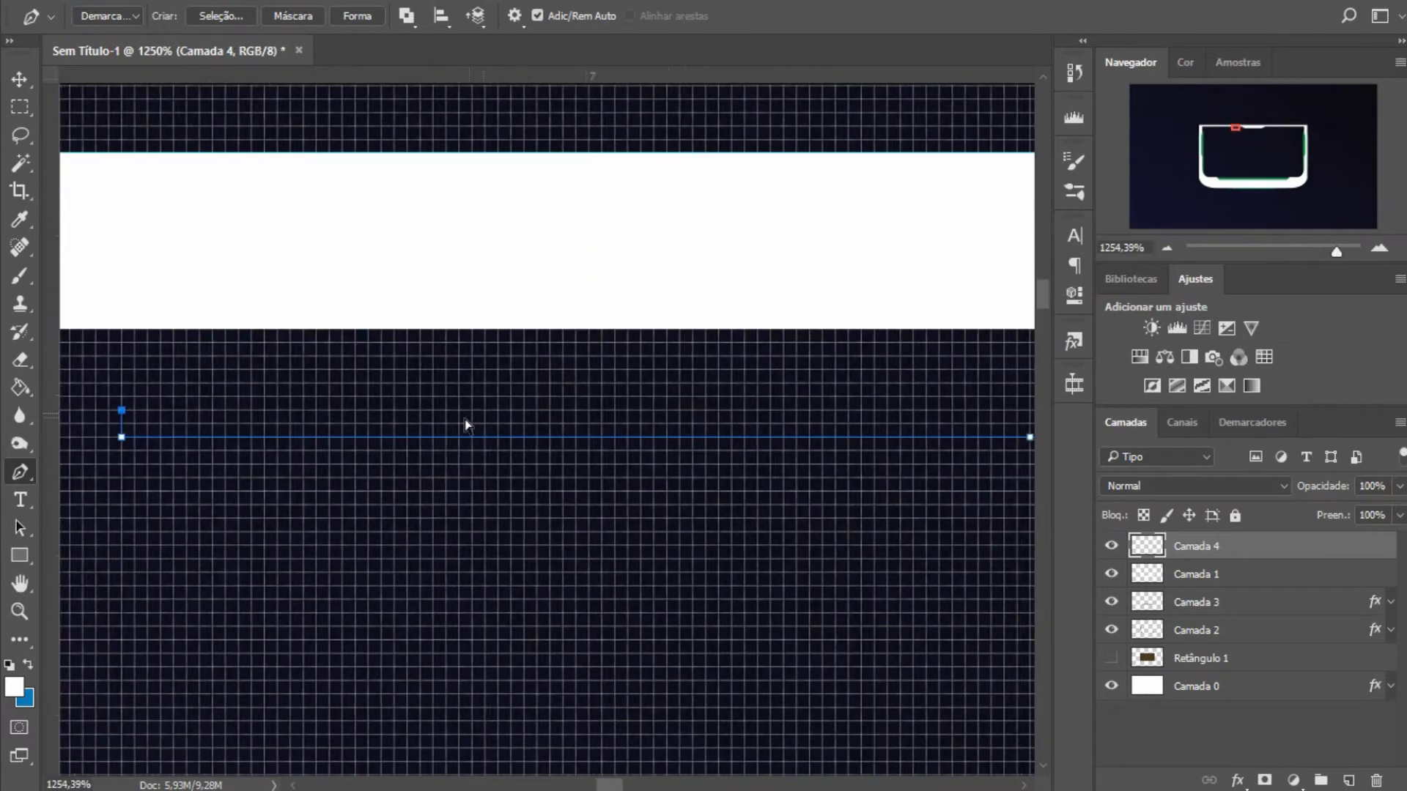
{"action": "scroll", "coordinate": [673, 434], "scroll_direction": "right", "scroll_amount": 3}
{"action": "scroll", "coordinate": [678, 439], "scroll_direction": "right", "scroll_amount": 2}
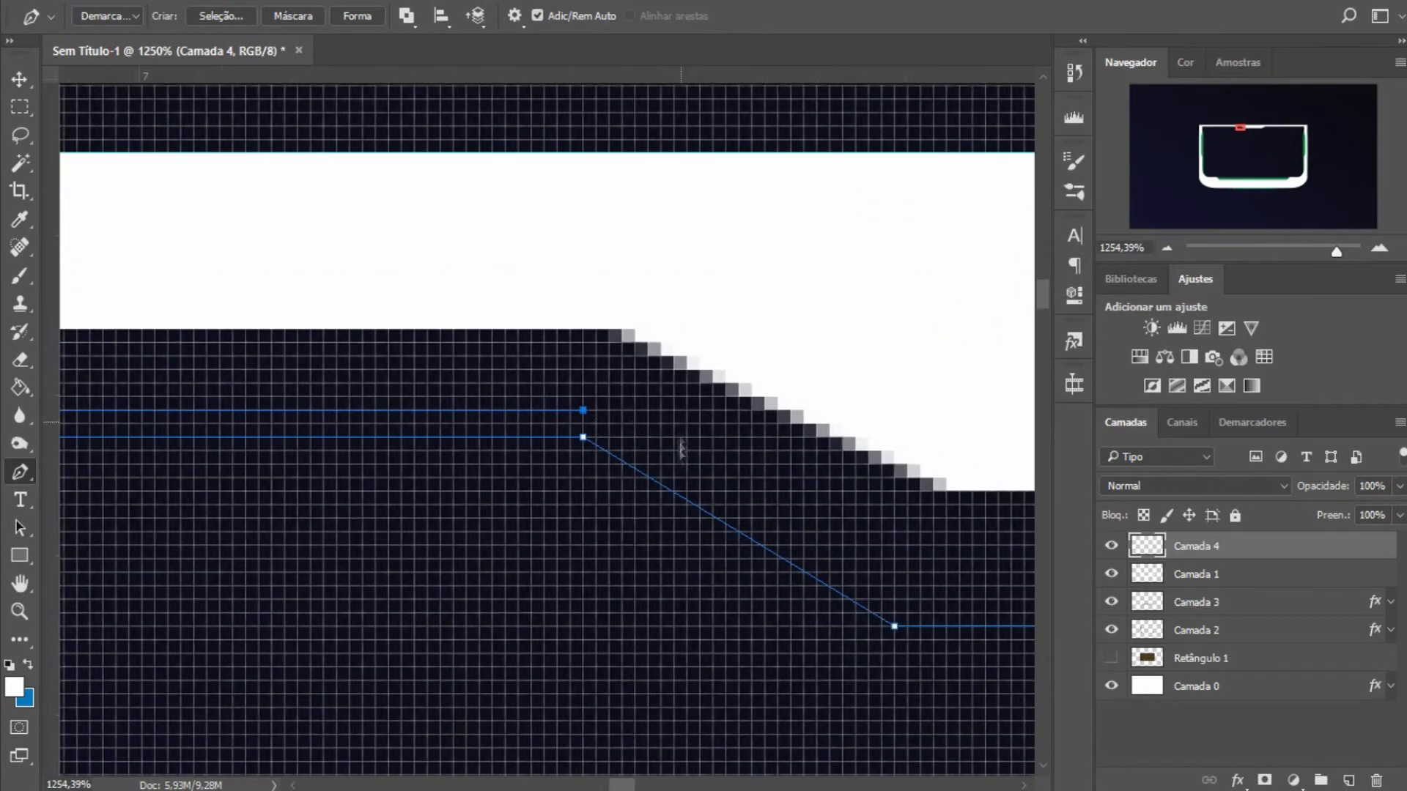
{"action": "left_click", "coordinate": [745, 601]}
{"action": "scroll", "coordinate": [758, 617], "scroll_direction": "right", "scroll_amount": 7}
{"action": "left_click", "coordinate": [891, 627]}
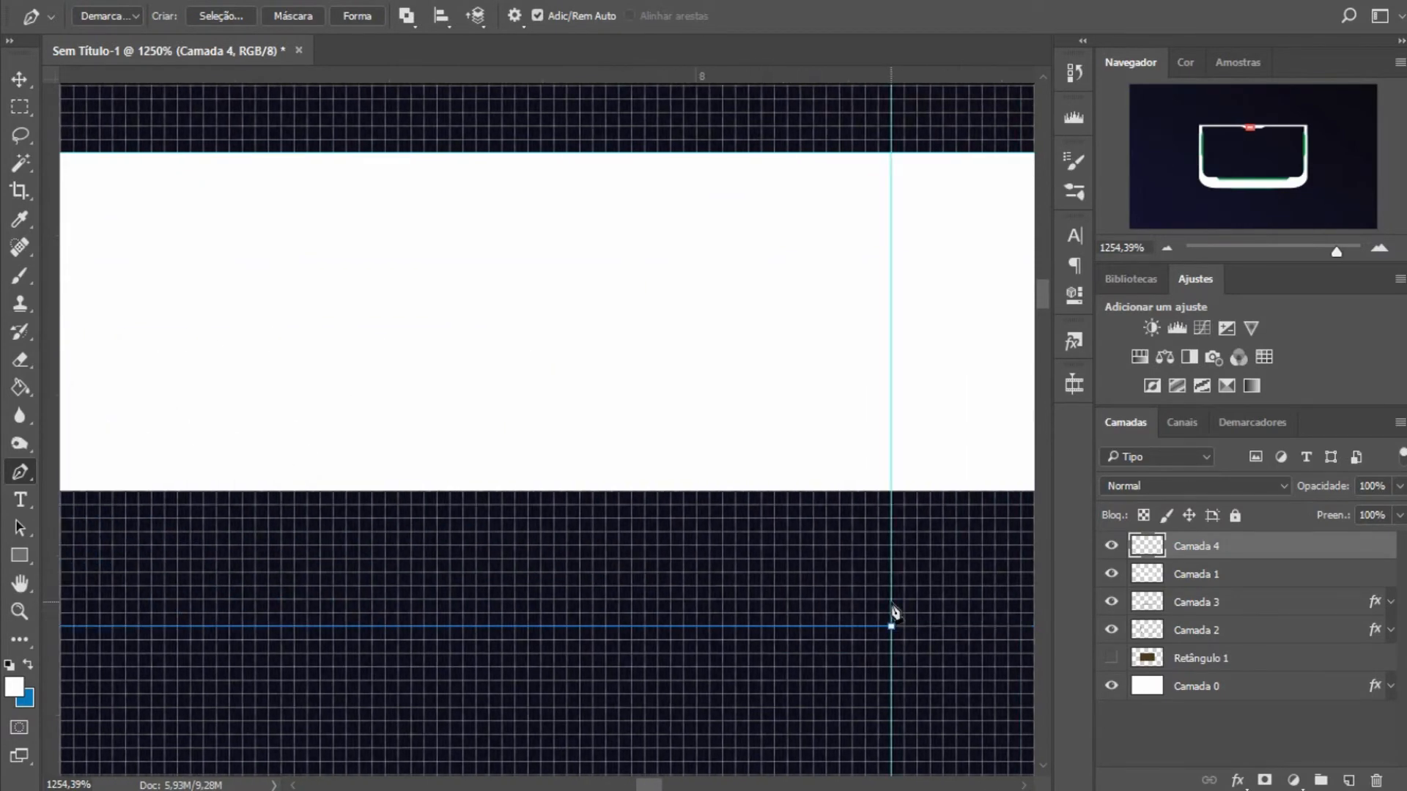
{"action": "left_click", "coordinate": [891, 627]}
Fill the thin strip path below the notch with white and clear the path.
{"action": "scroll", "coordinate": [752, 626], "scroll_direction": "down", "scroll_amount": 5}
{"action": "right_click", "coordinate": [535, 642]}
{"action": "left_click", "coordinate": [608, 223]}
{"action": "key", "text": "Return"}
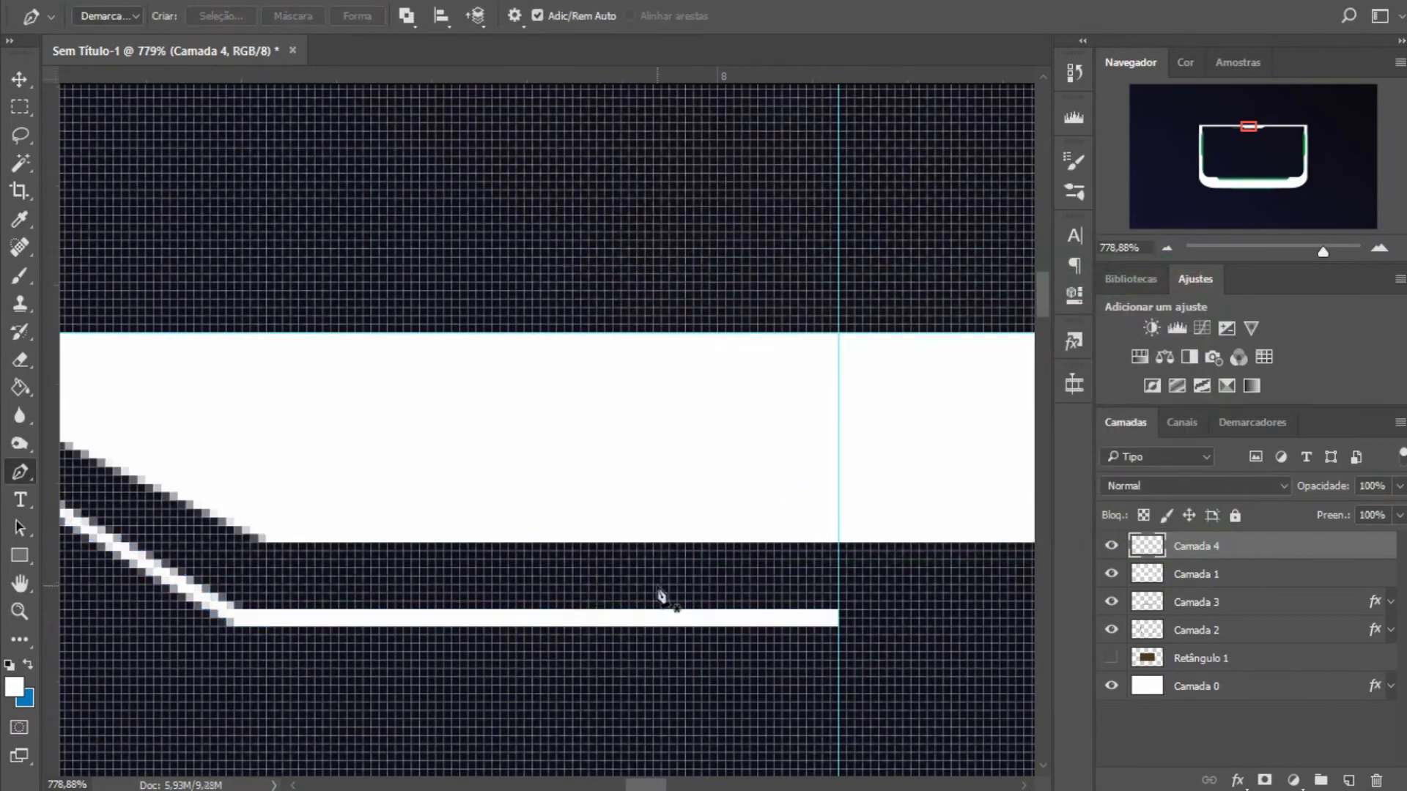
{"action": "key", "text": "Return"}
Duplicate the thin strip, flip the copy horizontally and align it at the centre guide under the notch's right half.
{"action": "scroll", "coordinate": [536, 609], "scroll_direction": "down", "scroll_amount": 15}
{"action": "key", "text": "v"}
{"action": "key", "text": "ctrl+j"}
{"action": "scroll", "coordinate": [524, 613], "scroll_direction": "up", "scroll_amount": 5}
{"action": "key", "text": "ctrl+t"}
{"action": "right_click", "coordinate": [535, 616]}
{"action": "left_click", "coordinate": [623, 573]}
{"action": "key", "text": "Return"}
{"action": "left_click_drag", "start_coordinate": [375, 613], "coordinate": [894, 617]}
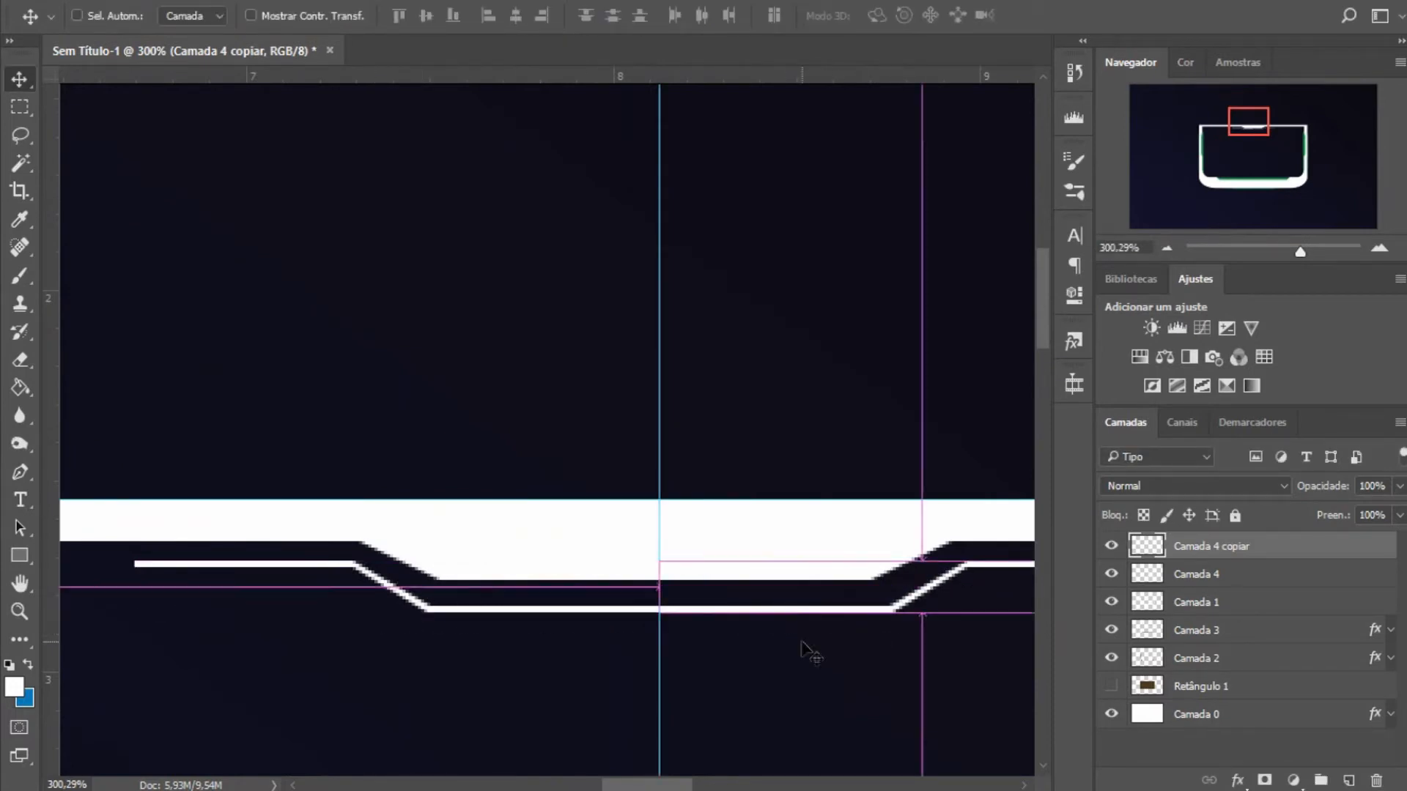
{"action": "scroll", "coordinate": [777, 653], "scroll_direction": "down", "scroll_amount": 6}
{"action": "scroll", "coordinate": [752, 654], "scroll_direction": "down", "scroll_amount": 6}
Merge the two strip halves and fade the line's outer ends with a size 90 eraser at 96% opacity.
{"action": "scroll", "coordinate": [574, 393], "scroll_direction": "up", "scroll_amount": 8}
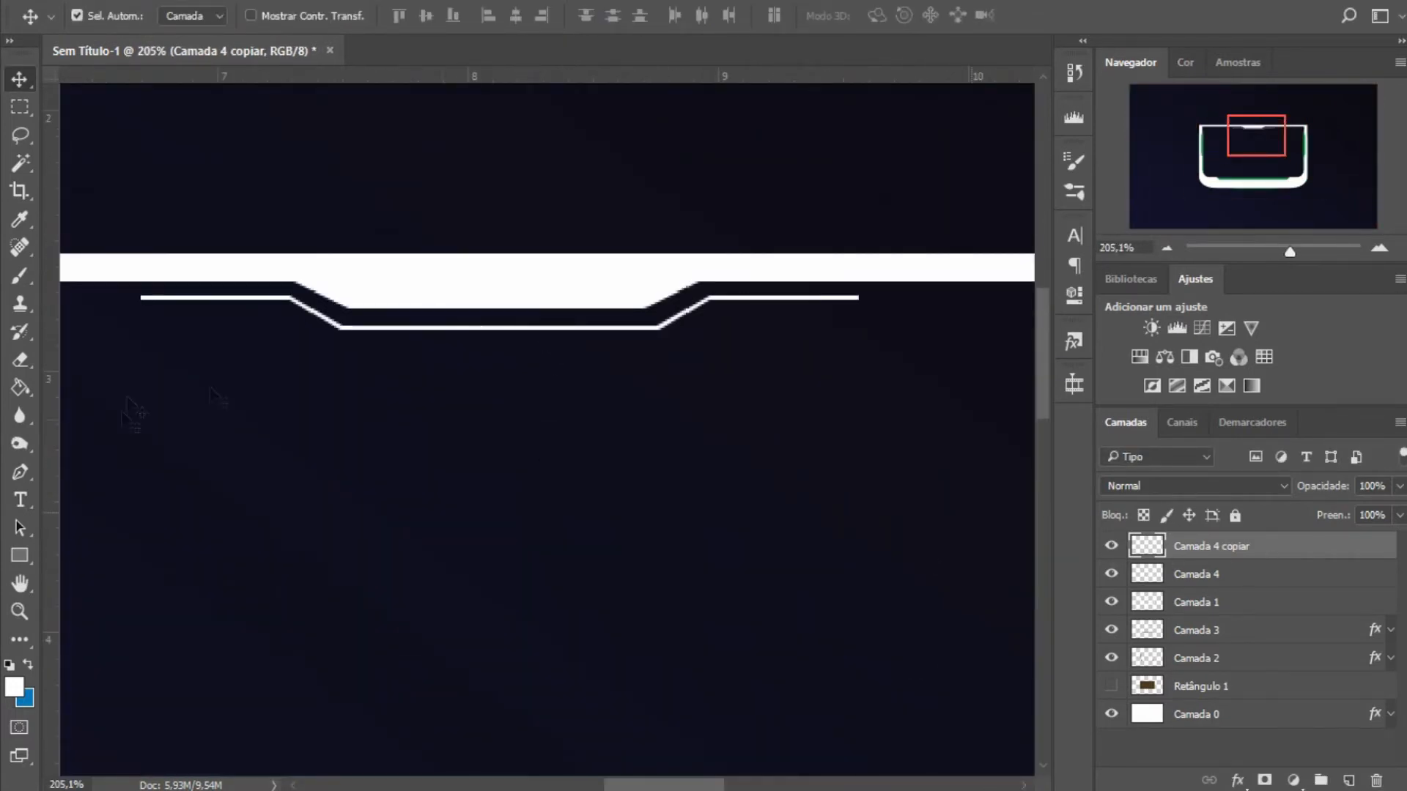
{"action": "key", "text": "ctrl+e"}
{"action": "key", "text": "b"}
{"action": "key", "text": "e"}
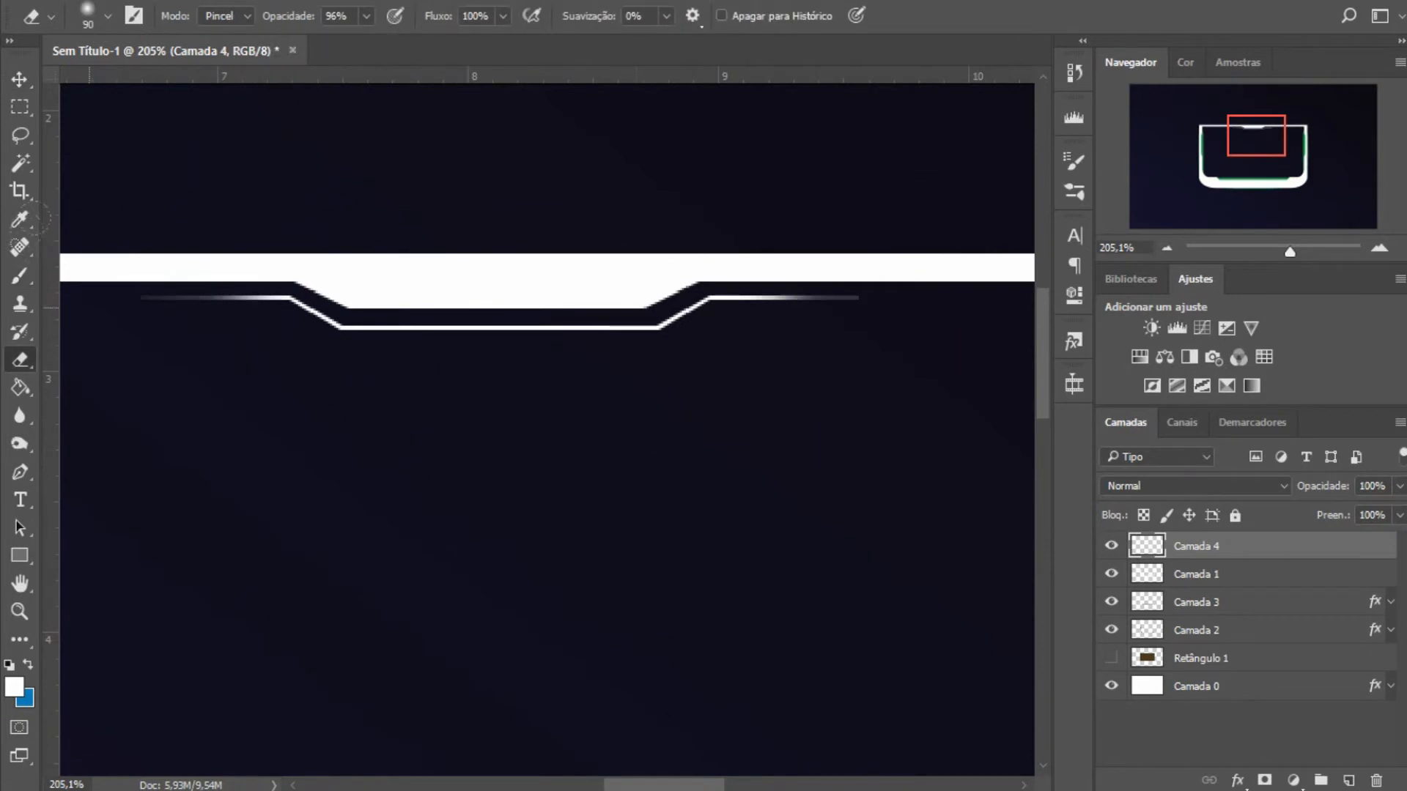
{"action": "scroll", "coordinate": [662, 525], "scroll_direction": "down", "scroll_amount": 5}
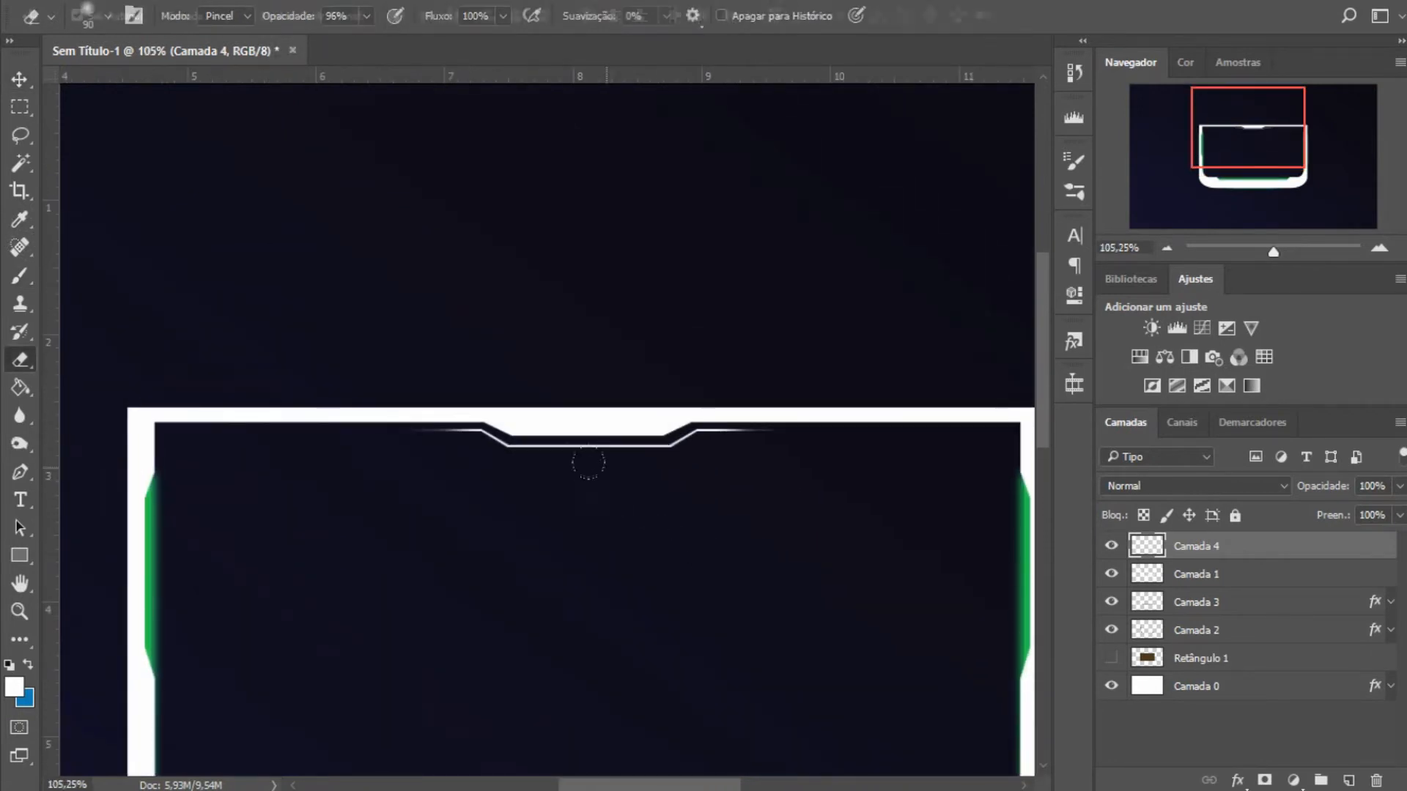
Fade the middle of the line below the notch with a size 45 eraser at 96% opacity.
{"action": "key", "text": "ctrl+semicolon"}
{"action": "key", "text": "ctrl+semicolon"}
{"action": "scroll", "coordinate": [587, 477], "scroll_direction": "up", "scroll_amount": 5}
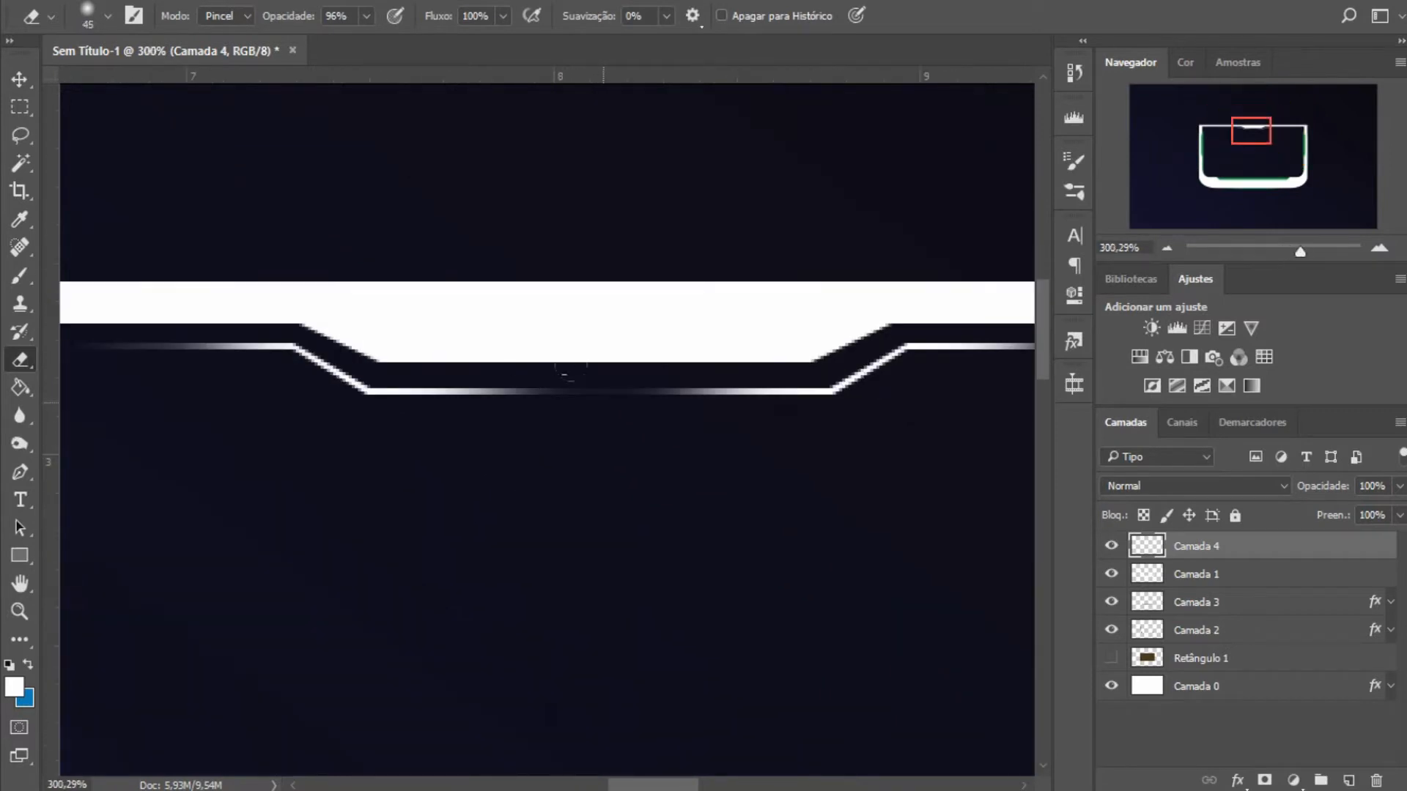
{"action": "key", "text": "v"}
{"action": "scroll", "coordinate": [603, 519], "scroll_direction": "down", "scroll_amount": 5}
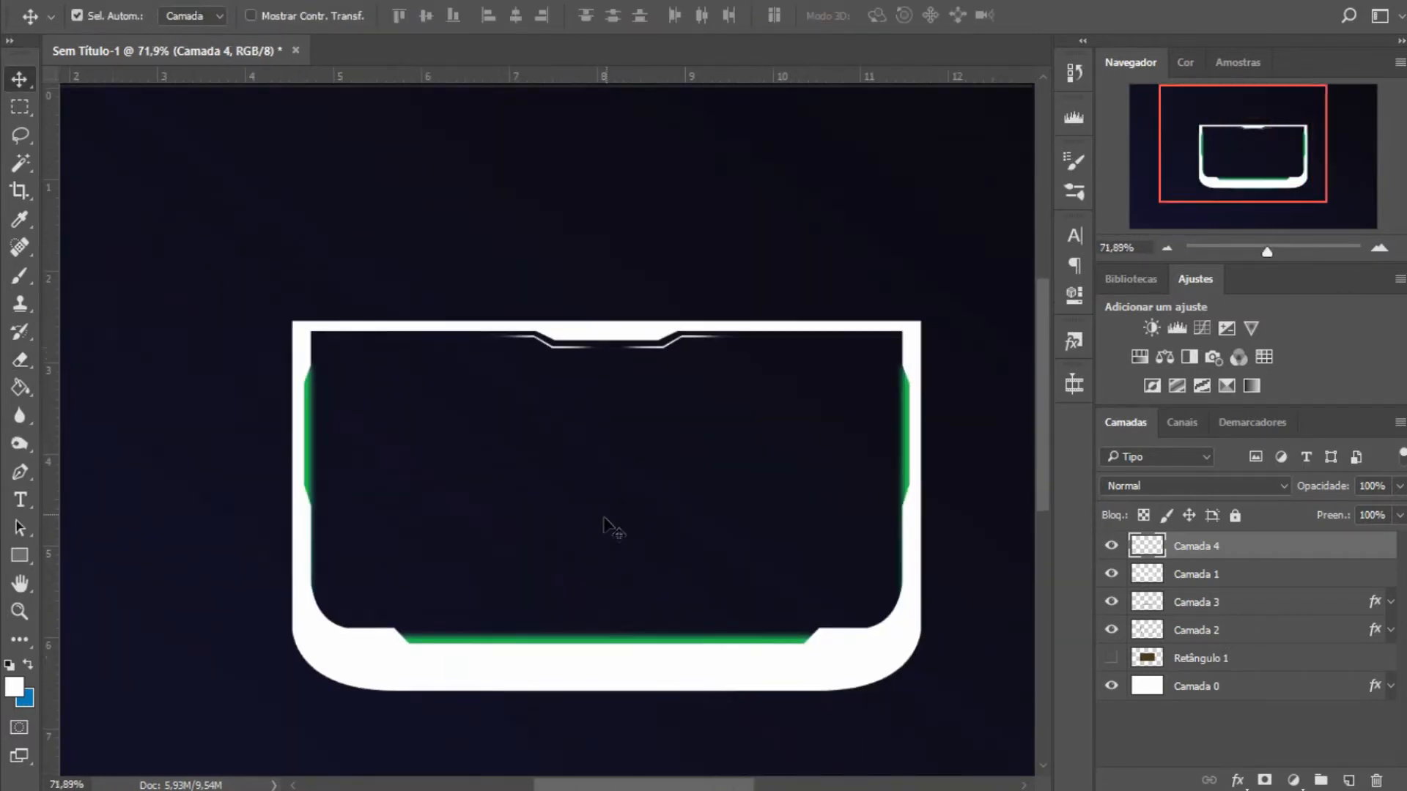
On a new layer, draw a curved path just inside the frame's inner lower-left corner, following its rounding.
{"action": "scroll", "coordinate": [578, 559], "scroll_direction": "up", "scroll_amount": 1}
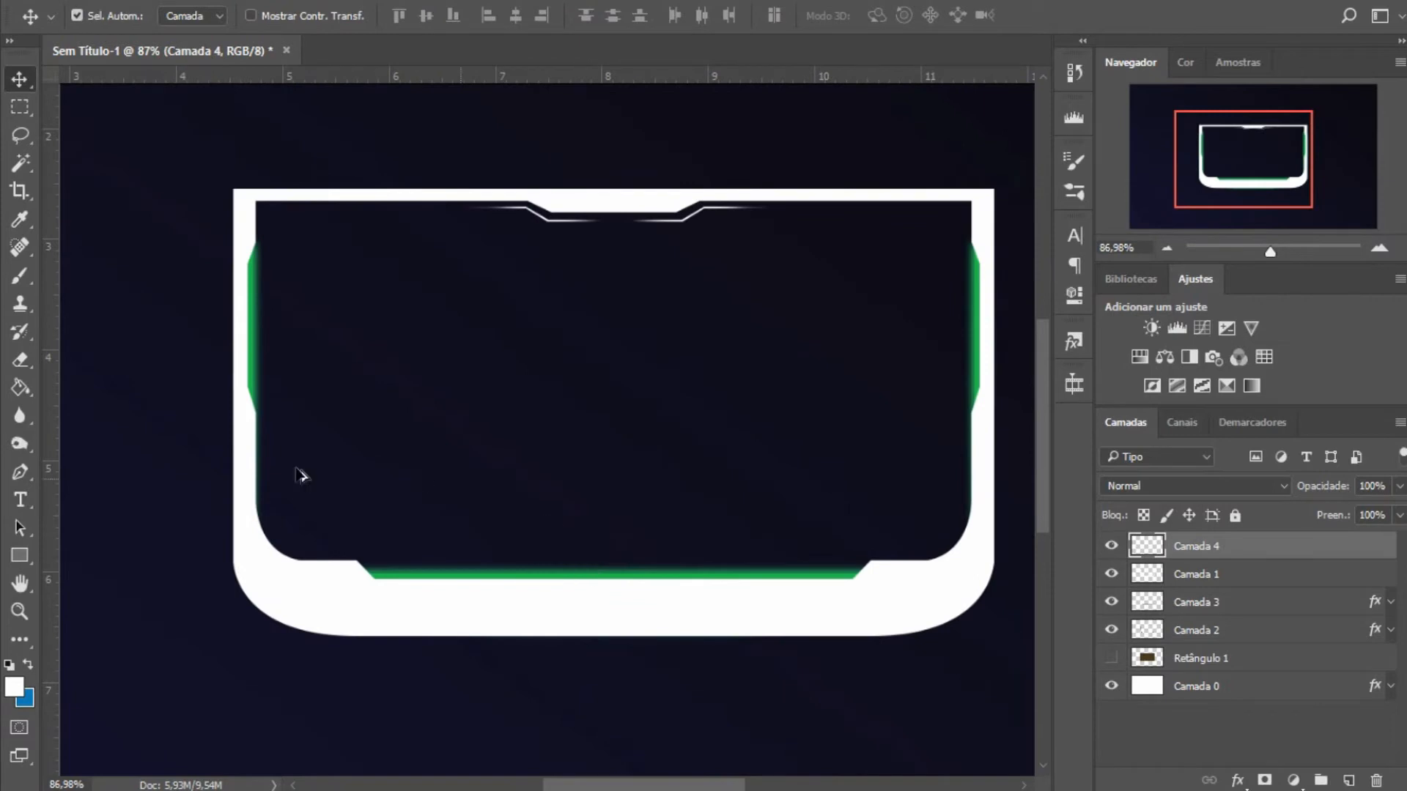
{"action": "scroll", "coordinate": [220, 513], "scroll_direction": "up", "scroll_amount": 5}
{"action": "scroll", "coordinate": [352, 622], "scroll_direction": "left", "scroll_amount": 1}
{"action": "left_click", "coordinate": [1347, 780]}
{"action": "scroll", "coordinate": [528, 557], "scroll_direction": "up", "scroll_amount": 2}
{"action": "key", "text": "p"}
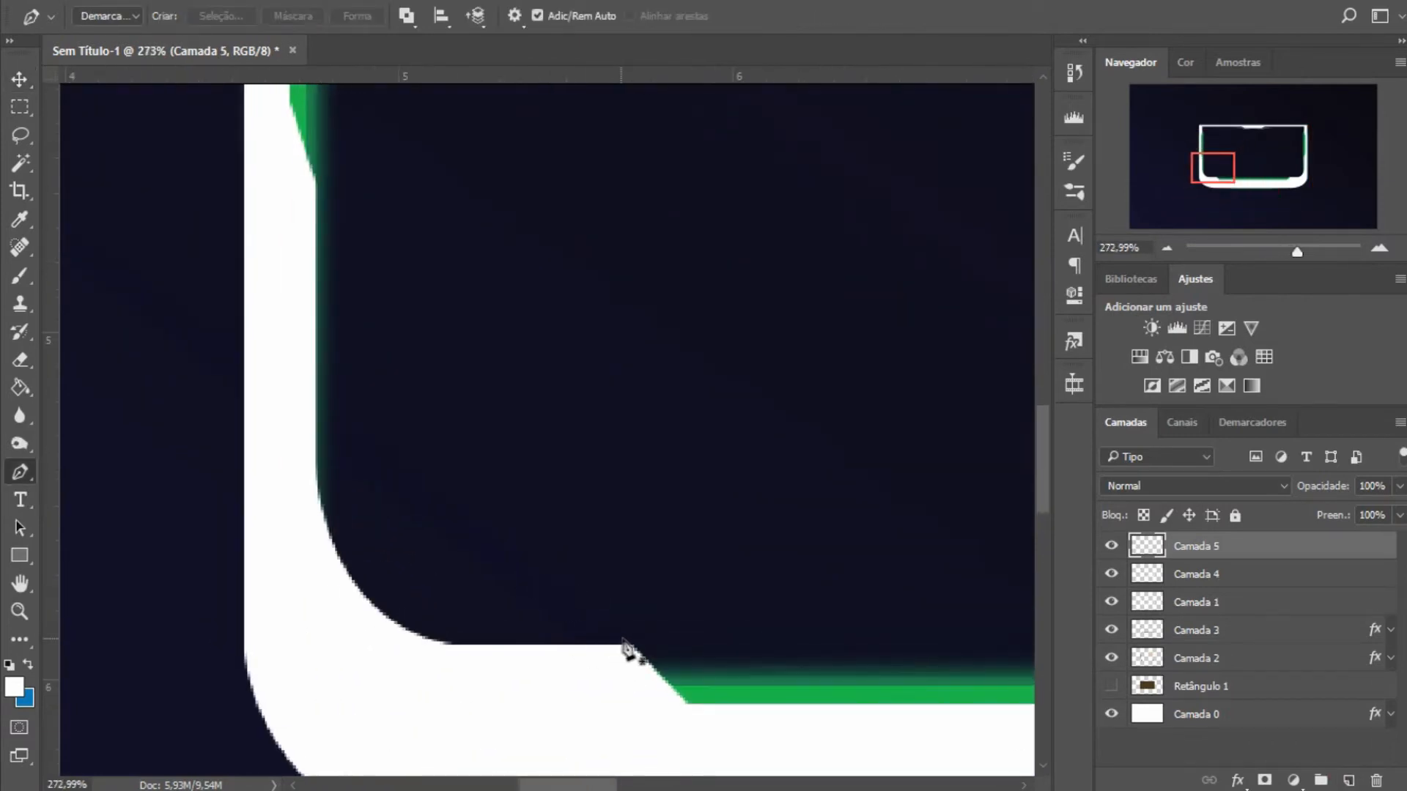
{"action": "scroll", "coordinate": [629, 650], "scroll_direction": "down", "scroll_amount": 4}
{"action": "scroll", "coordinate": [542, 669], "scroll_direction": "up", "scroll_amount": 4}
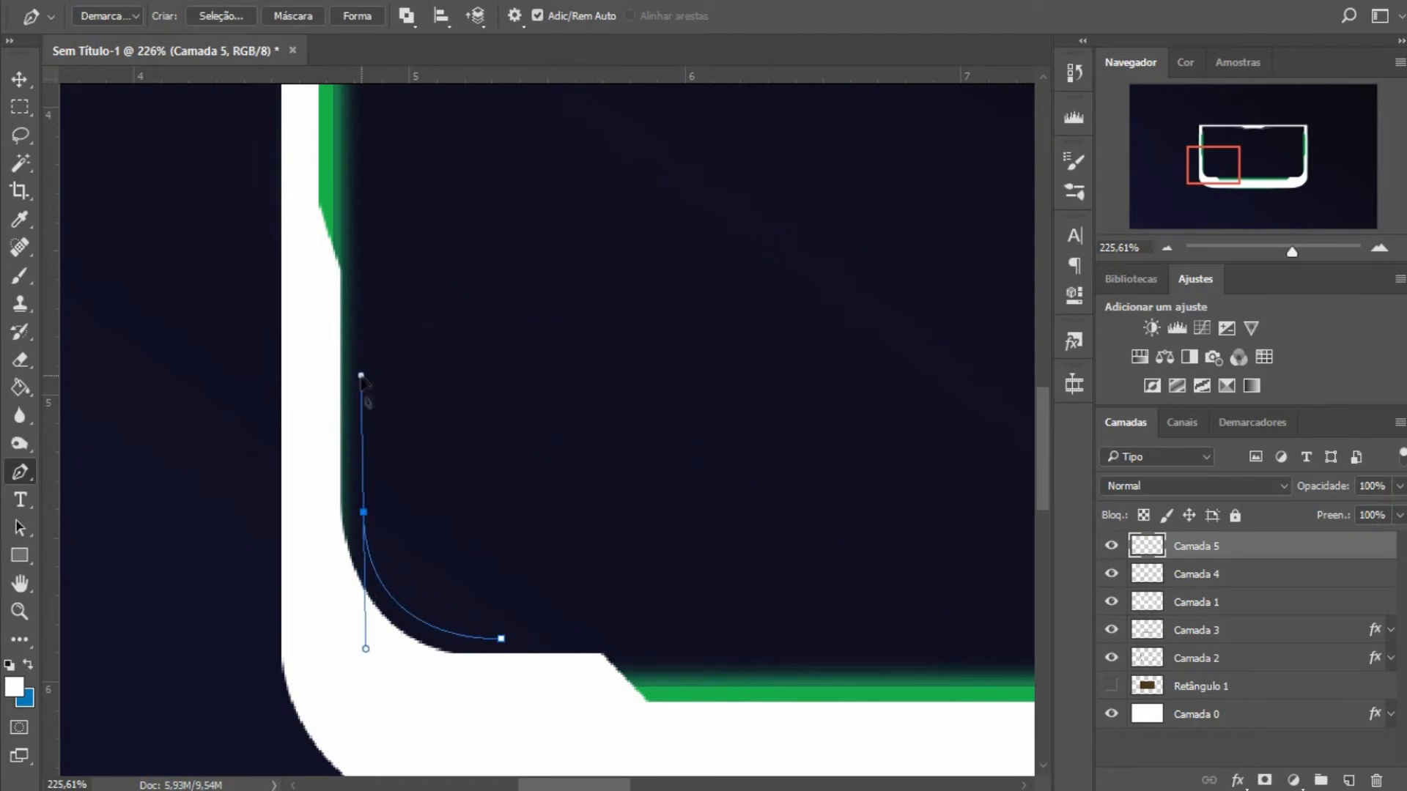
Add a second, nearly parallel curve to the corner path and adjust its handle to form a thin arc.
{"action": "scroll", "coordinate": [380, 516], "scroll_direction": "up", "scroll_amount": 4}
{"action": "scroll", "coordinate": [377, 588], "scroll_direction": "down", "scroll_amount": 2}
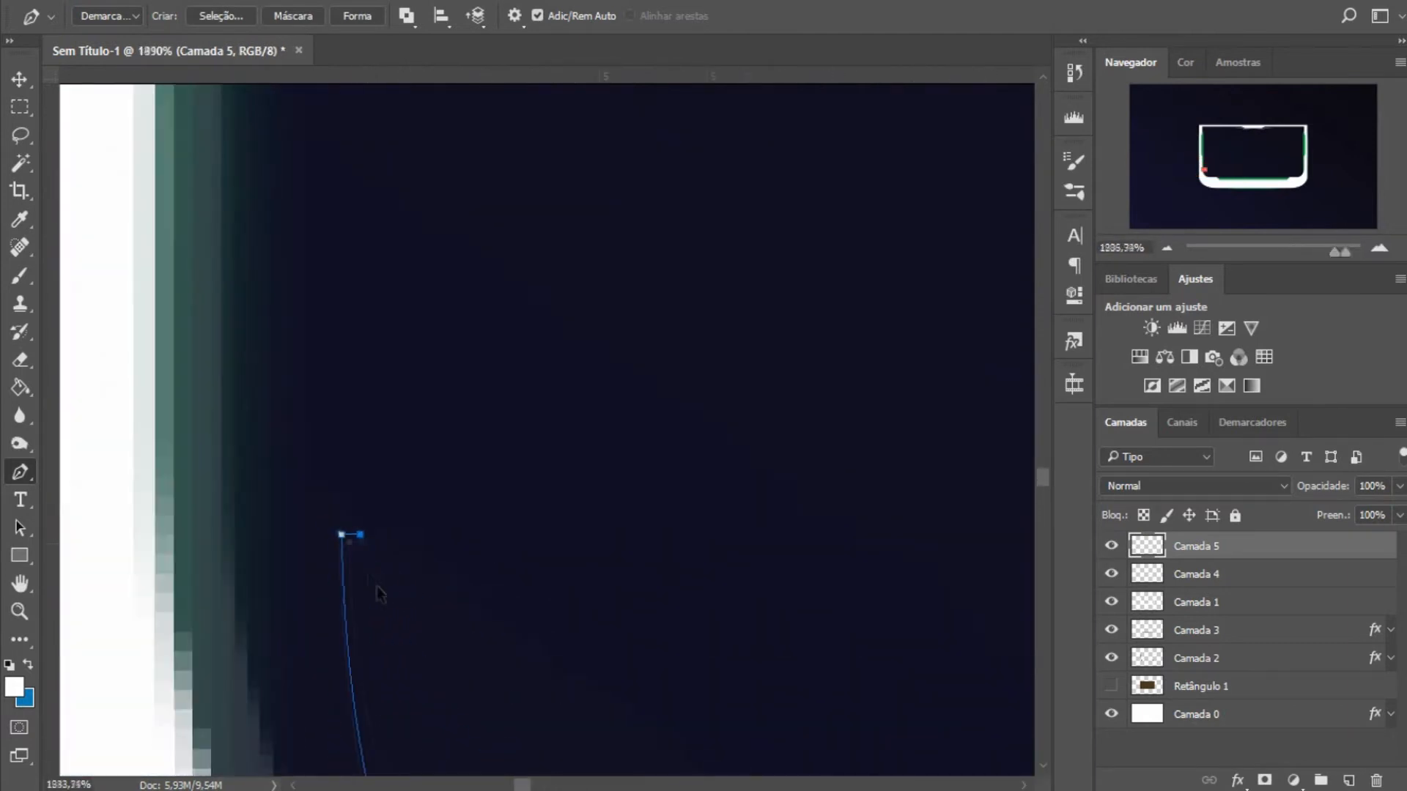
{"action": "scroll", "coordinate": [652, 692], "scroll_direction": "up", "scroll_amount": 4}
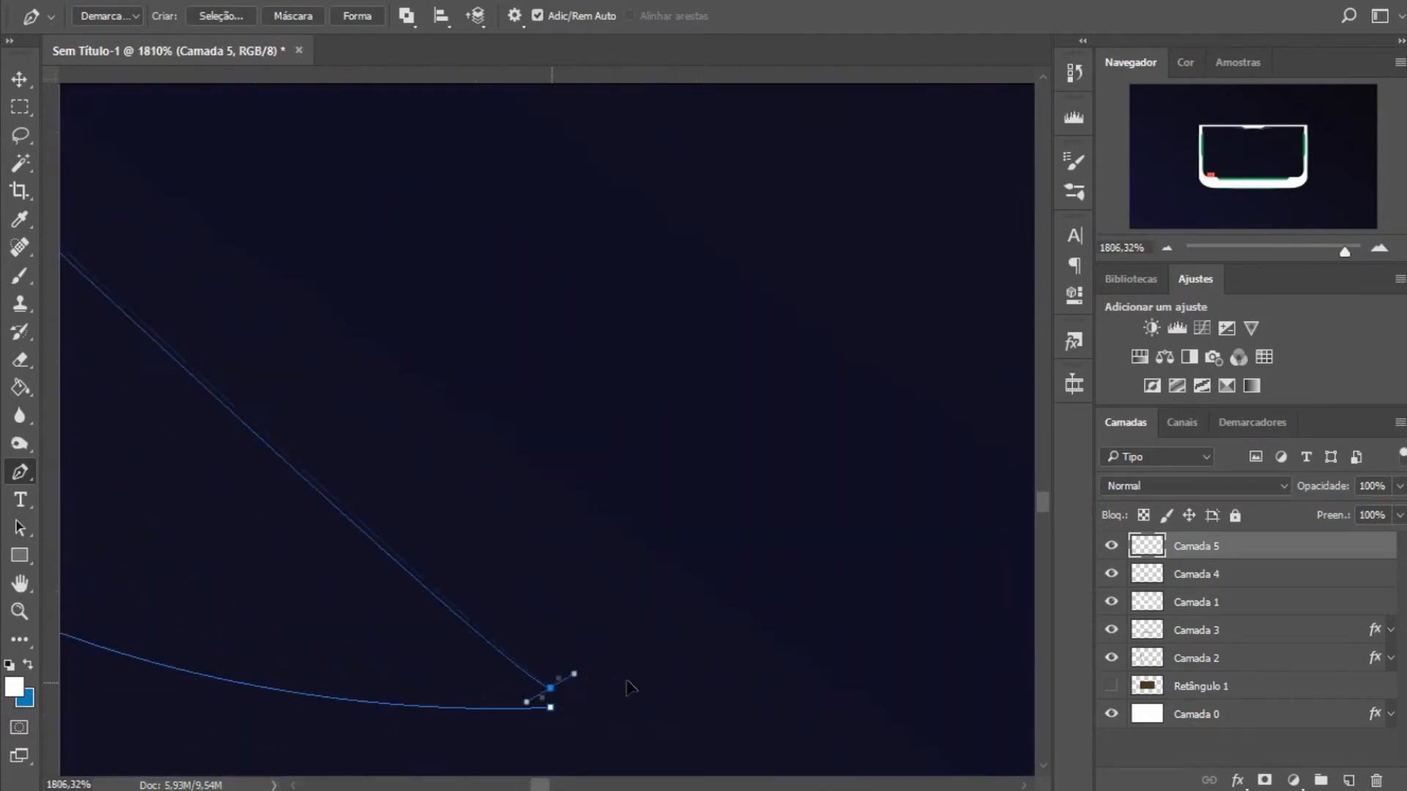
{"action": "scroll", "coordinate": [572, 698], "scroll_direction": "down", "scroll_amount": 4}
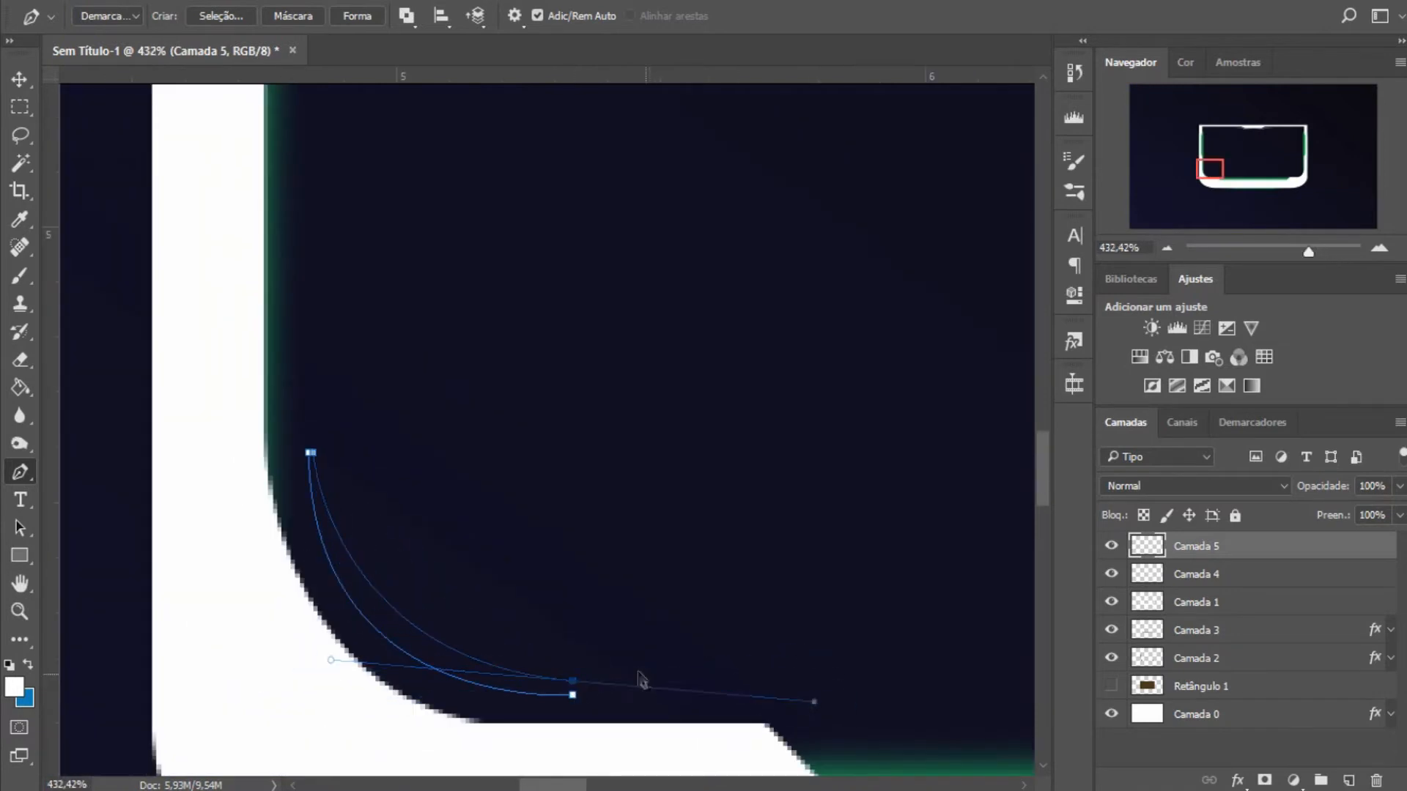
{"action": "left_click_drag", "start_coordinate": [857, 653], "coordinate": [800, 676]}
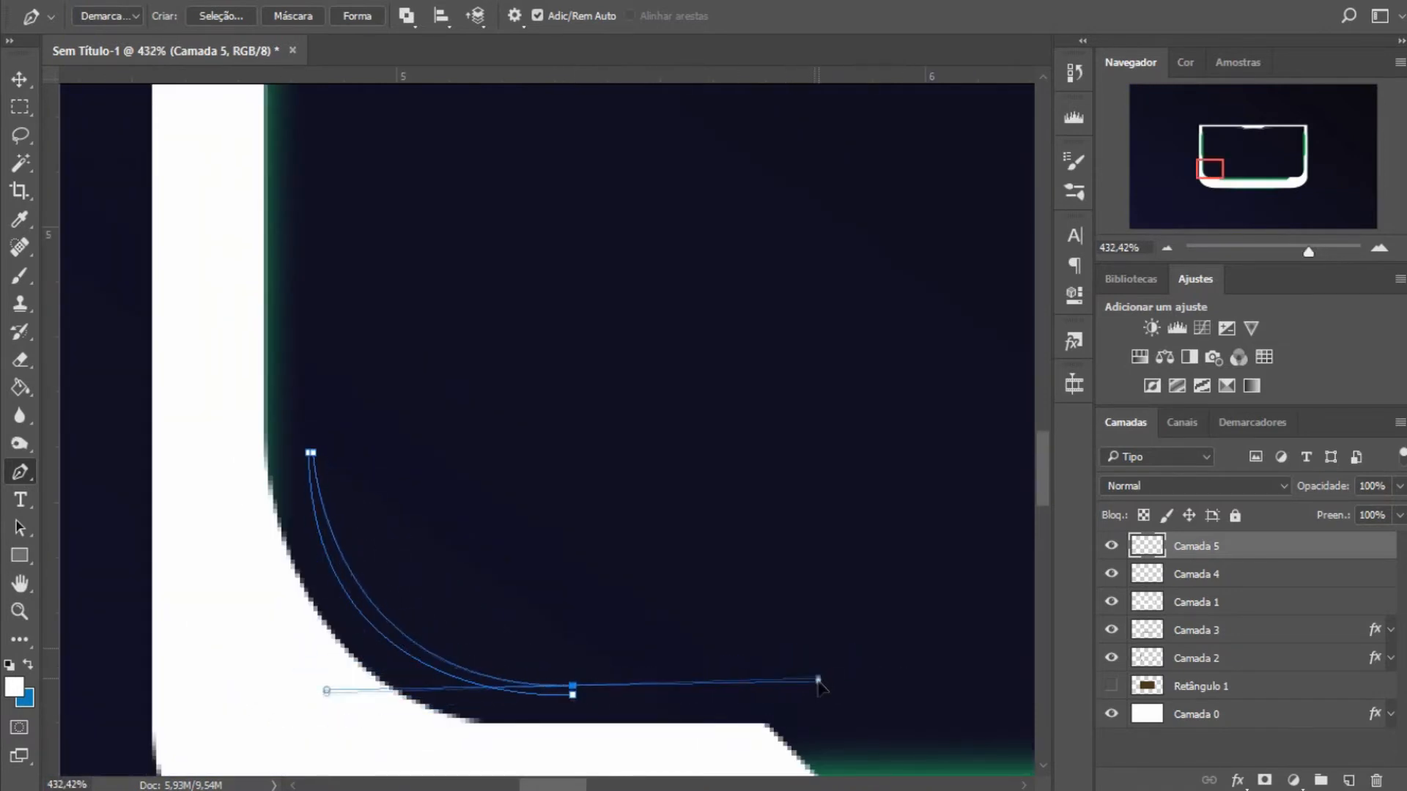
Fill the thin corner arc with white and clear its path.
{"action": "right_click", "coordinate": [575, 693]}
{"action": "left_click", "coordinate": [600, 601]}
{"action": "scroll", "coordinate": [698, 551], "scroll_direction": "down", "scroll_amount": 7}
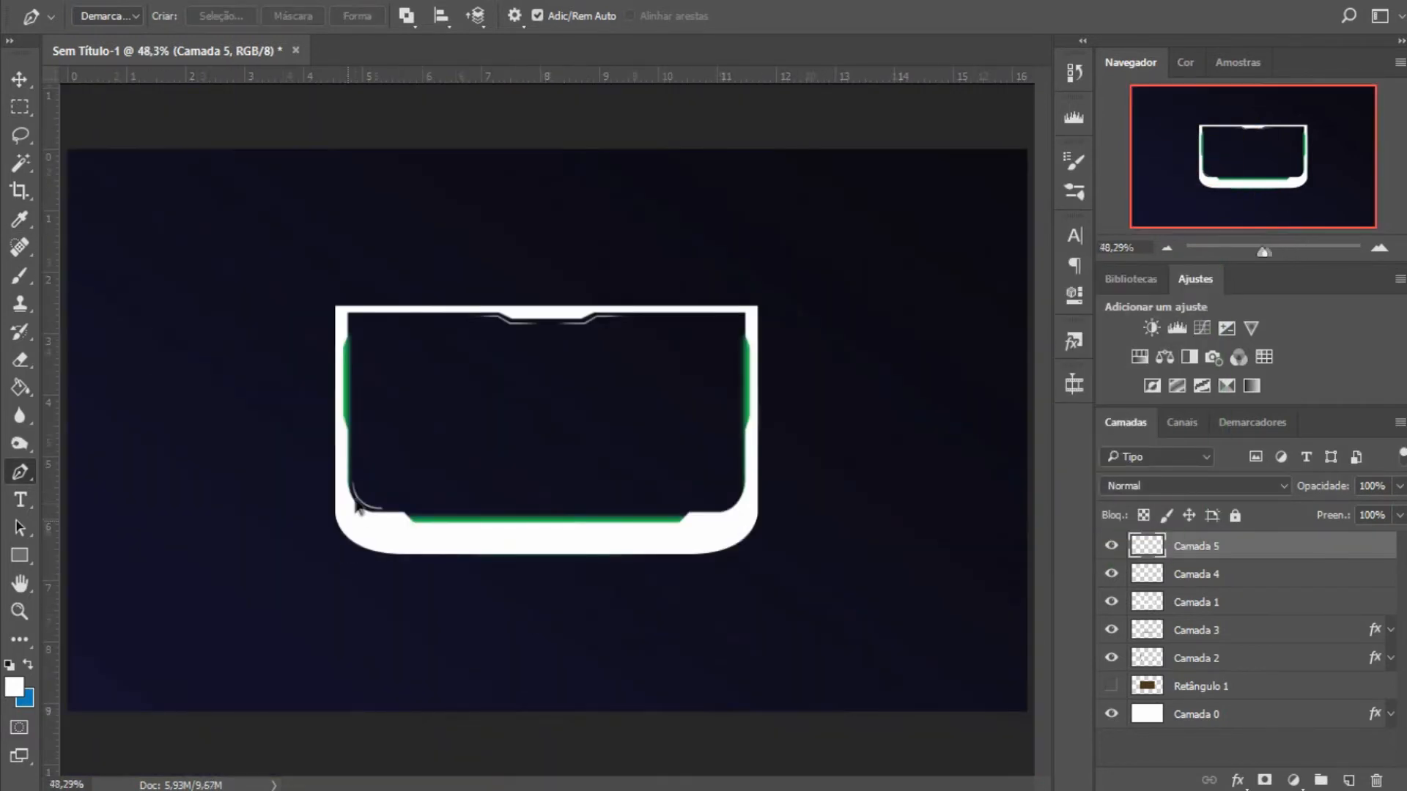
{"action": "scroll", "coordinate": [356, 513], "scroll_direction": "up", "scroll_amount": 5}
{"action": "key", "text": "e"}
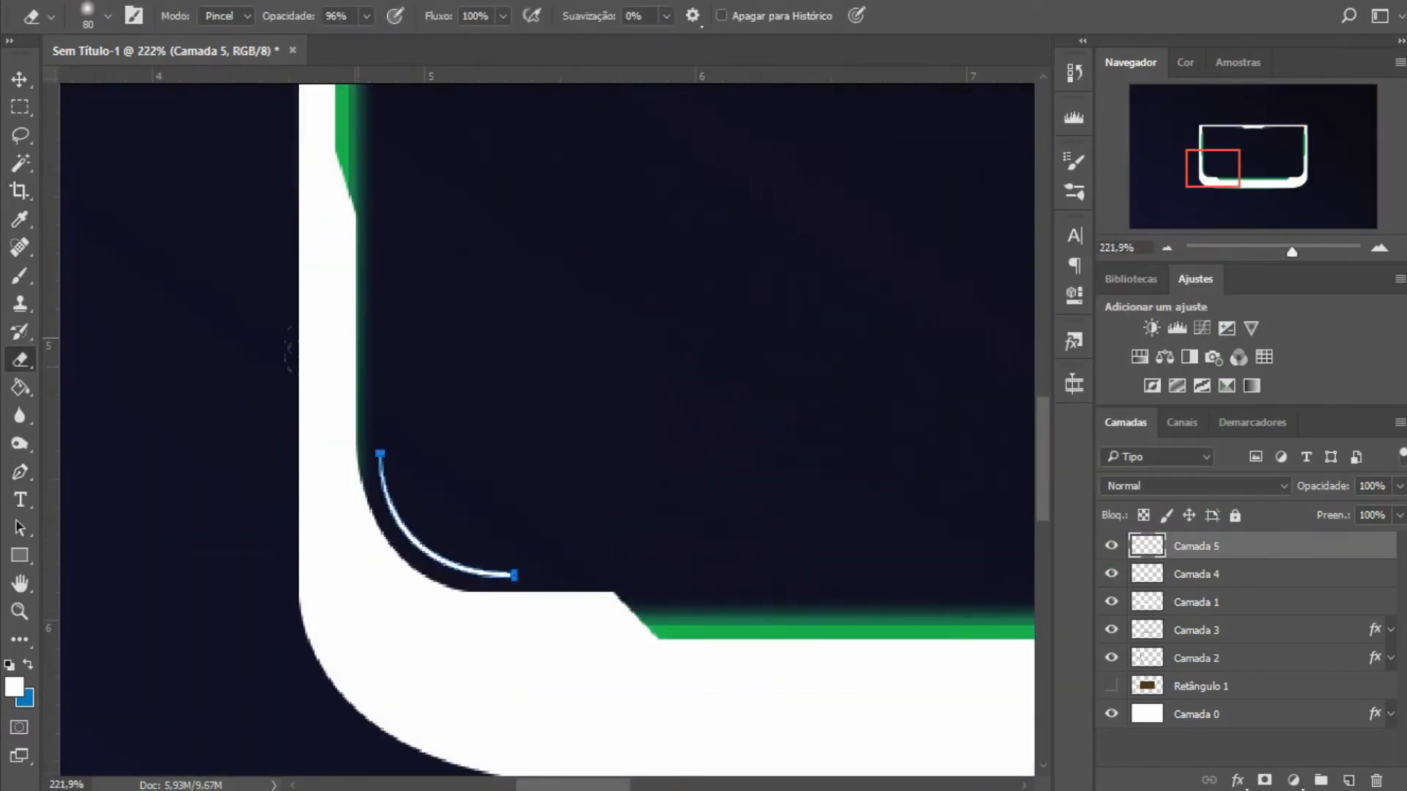
{"action": "key", "text": "p"}
{"action": "key", "text": "Return"}
Fade both ends of the corner arc with the eraser at 96% opacity and duplicate the arc's layer.
{"action": "key", "text": "e"}
{"action": "scroll", "coordinate": [613, 666], "scroll_direction": "down", "scroll_amount": 5}
{"action": "scroll", "coordinate": [513, 587], "scroll_direction": "up", "scroll_amount": 4}
{"action": "key", "text": "ctrl+j"}
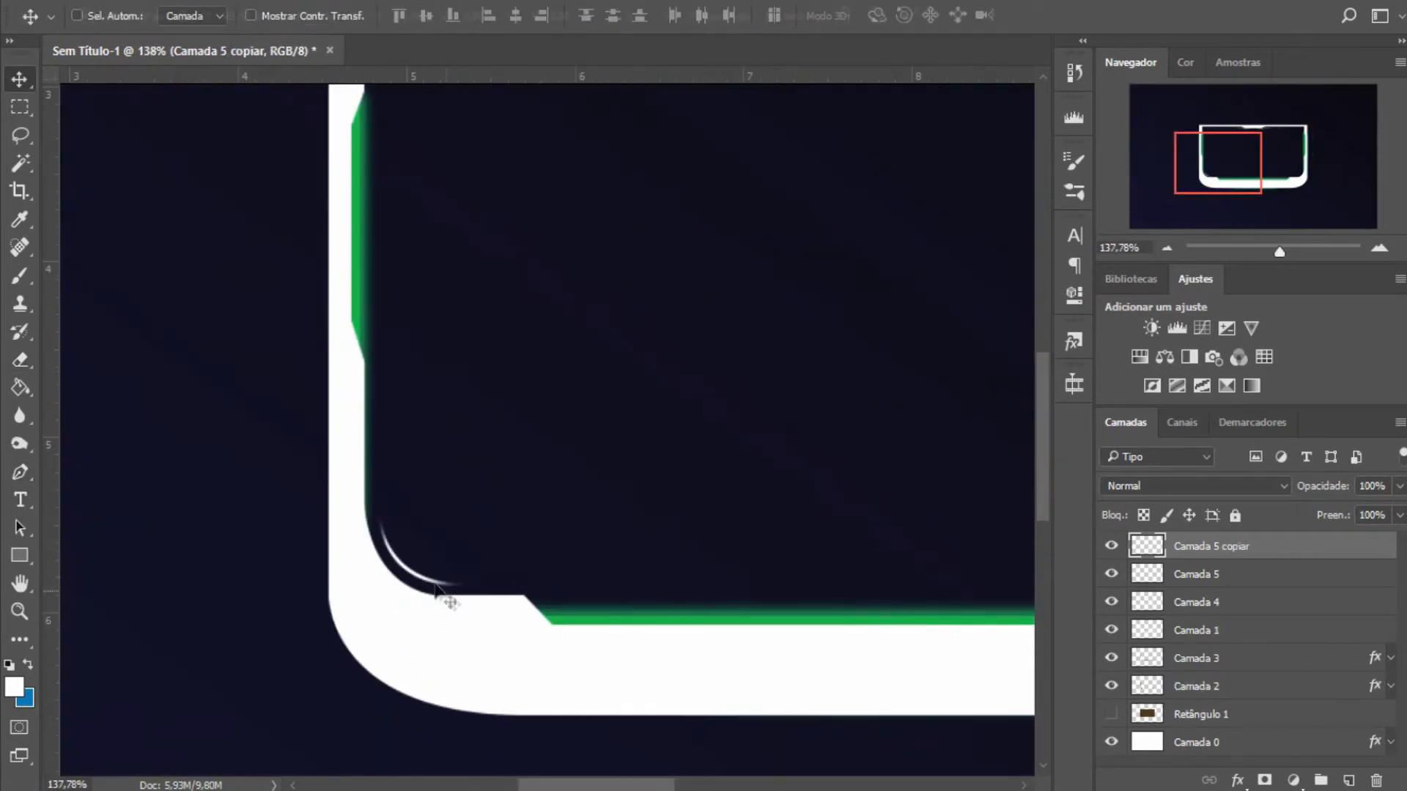
Flip the duplicated corner arc horizontally, place it inside the frame's lower-right corner and merge its layer down.
{"action": "key", "text": "ctrl+t"}
{"action": "right_click", "coordinate": [440, 570]}
{"action": "left_click", "coordinate": [546, 532]}
{"action": "left_click_drag", "start_coordinate": [432, 557], "coordinate": [933, 556]}
{"action": "scroll", "coordinate": [666, 612], "scroll_direction": "down", "scroll_amount": 4}
{"action": "scroll", "coordinate": [653, 618], "scroll_direction": "up", "scroll_amount": 8}
{"action": "scroll", "coordinate": [648, 622], "scroll_direction": "down", "scroll_amount": 7}
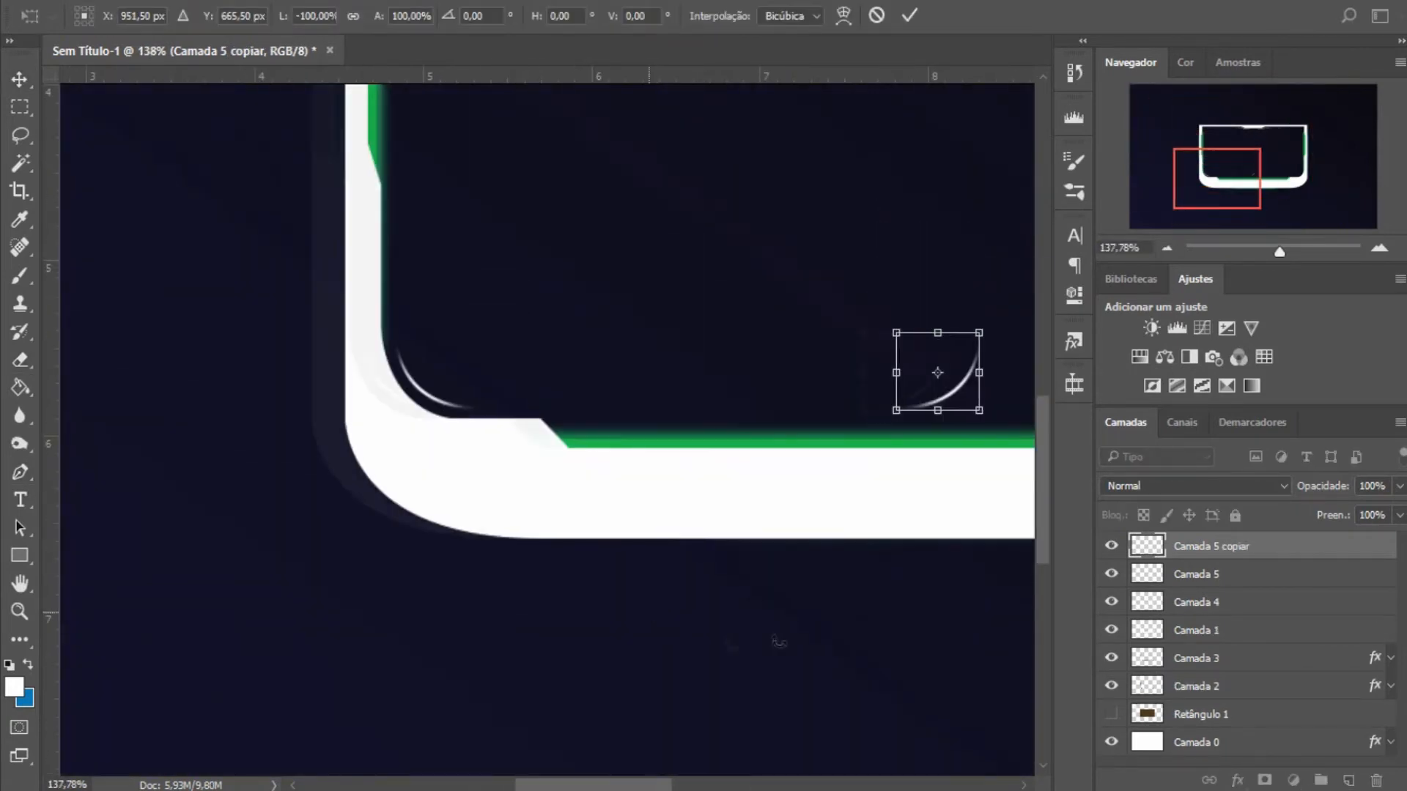
{"action": "scroll", "coordinate": [493, 451], "scroll_direction": "right", "scroll_amount": 6}
{"action": "left_click_drag", "start_coordinate": [389, 374], "coordinate": [909, 374]}
{"action": "key", "text": "Return"}
{"action": "scroll", "coordinate": [518, 535], "scroll_direction": "down", "scroll_amount": 5}
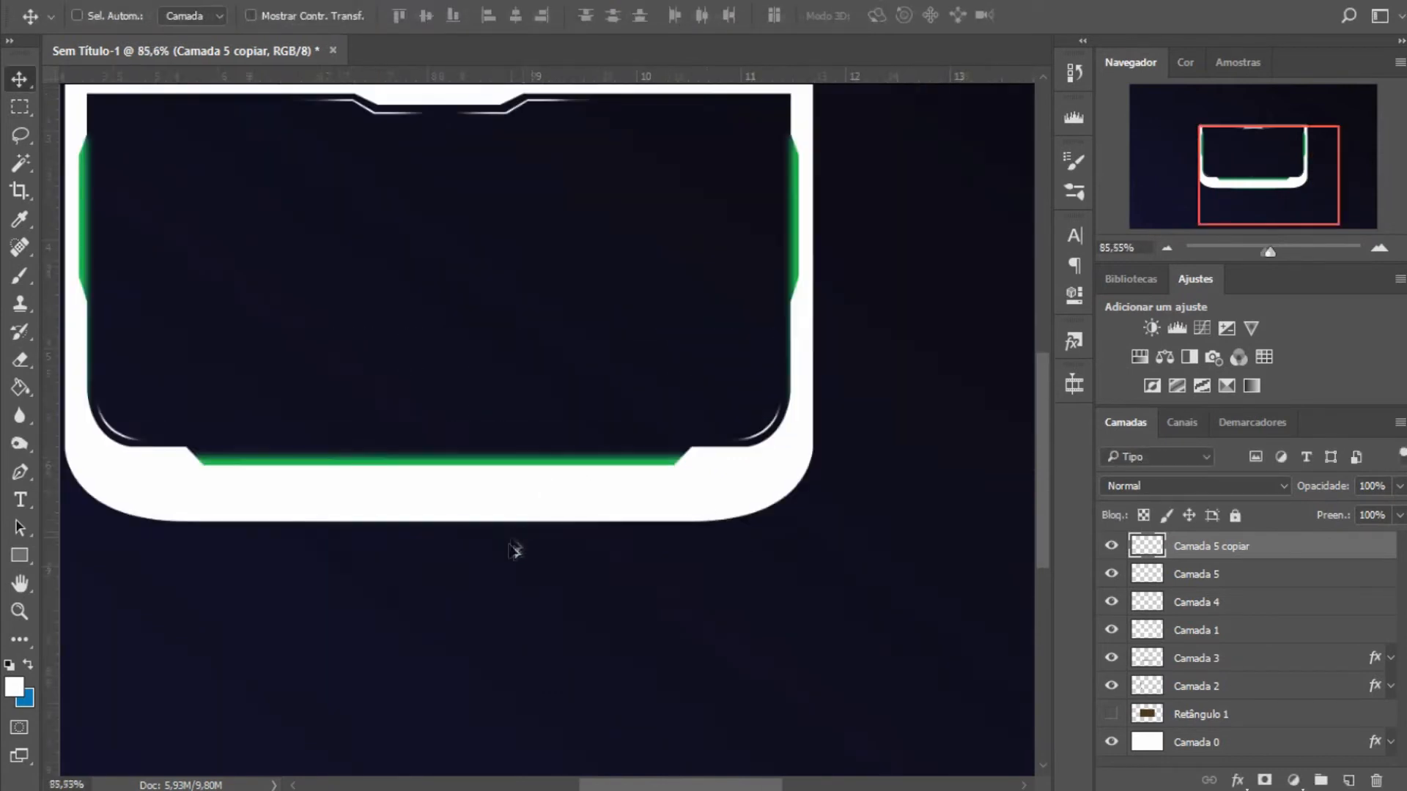
{"action": "scroll", "coordinate": [491, 557], "scroll_direction": "down", "scroll_amount": 3}
{"action": "key", "text": "ctrl+e"}
{"action": "scroll", "coordinate": [496, 618], "scroll_direction": "up", "scroll_amount": 5}
Draw a white half tab with a rounded lower corner below the frame's bottom edge, reaching the centre guide.
{"action": "key", "text": "p"}
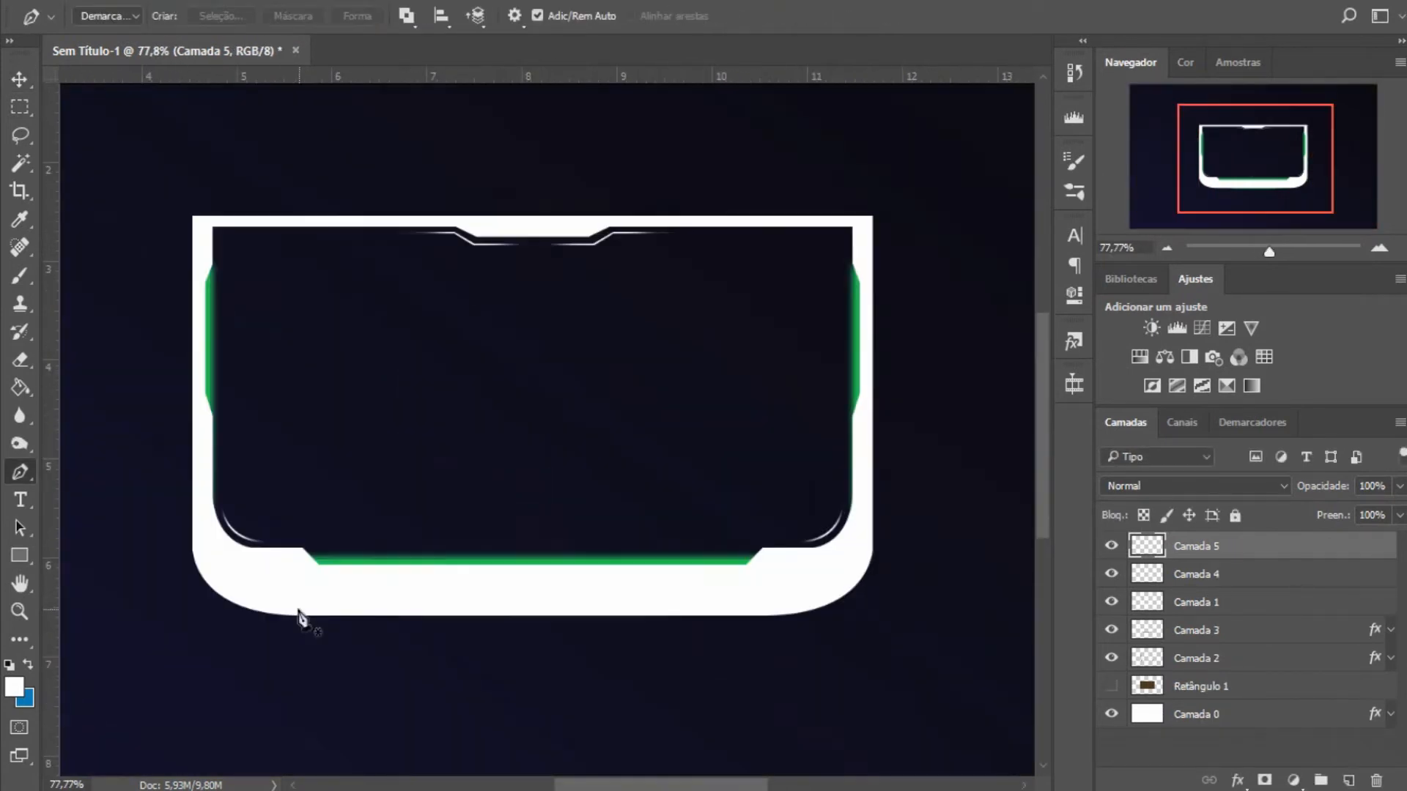
{"action": "key", "text": "ctrl+semicolon"}
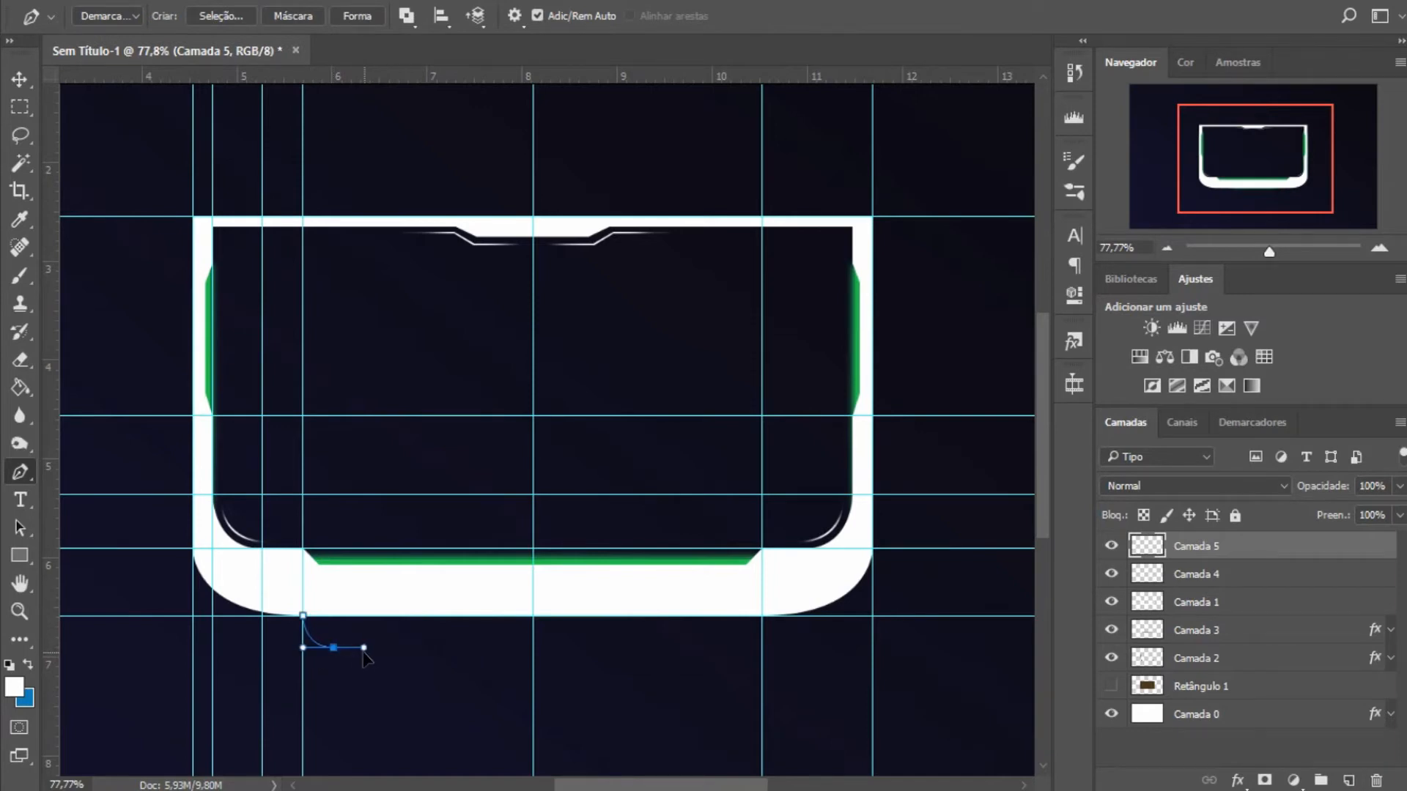
{"action": "scroll", "coordinate": [312, 616], "scroll_direction": "up", "scroll_amount": 9}
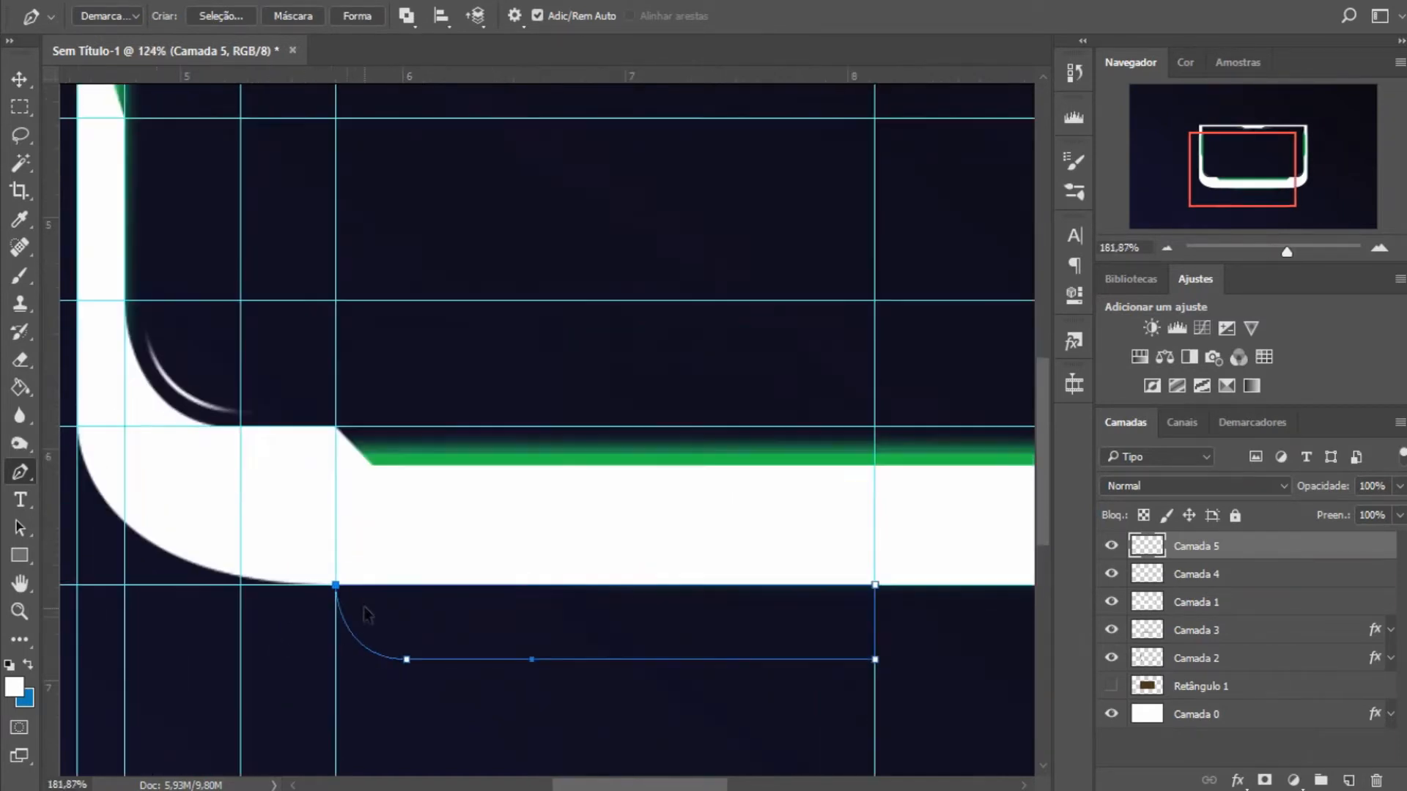
{"action": "right_click", "coordinate": [431, 614]}
{"action": "left_click", "coordinate": [565, 270]}
{"action": "key", "text": "Return"}
{"action": "scroll", "coordinate": [638, 557], "scroll_direction": "down", "scroll_amount": 8}
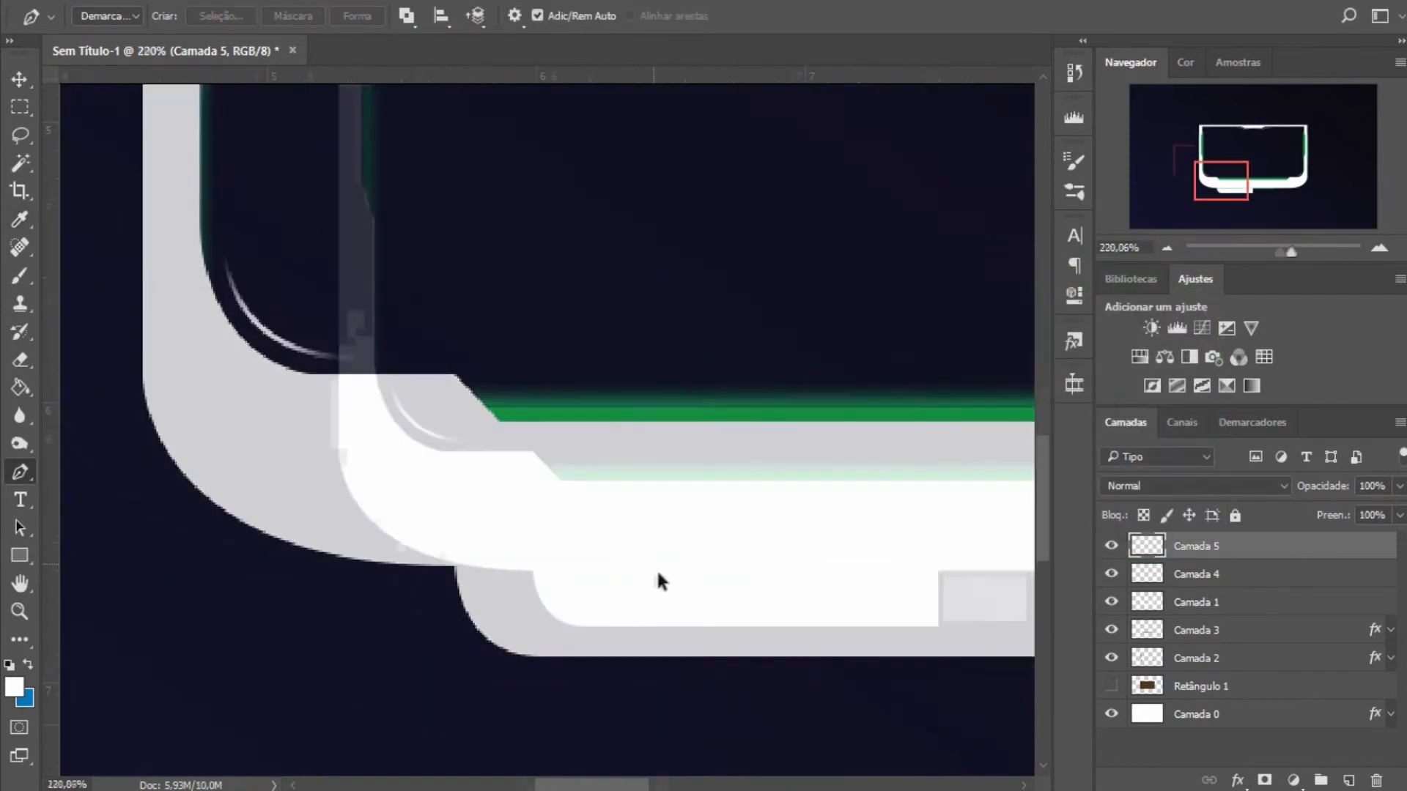
Duplicate the half tab, flip the copy horizontally and align it beside the original to complete the symmetrical tab.
{"action": "key", "text": "ctrl+j"}
{"action": "key", "text": "ctrl+t"}
{"action": "right_click", "coordinate": [452, 594]}
{"action": "left_click", "coordinate": [557, 563]}
{"action": "left_click_drag", "start_coordinate": [504, 598], "coordinate": [755, 598]}
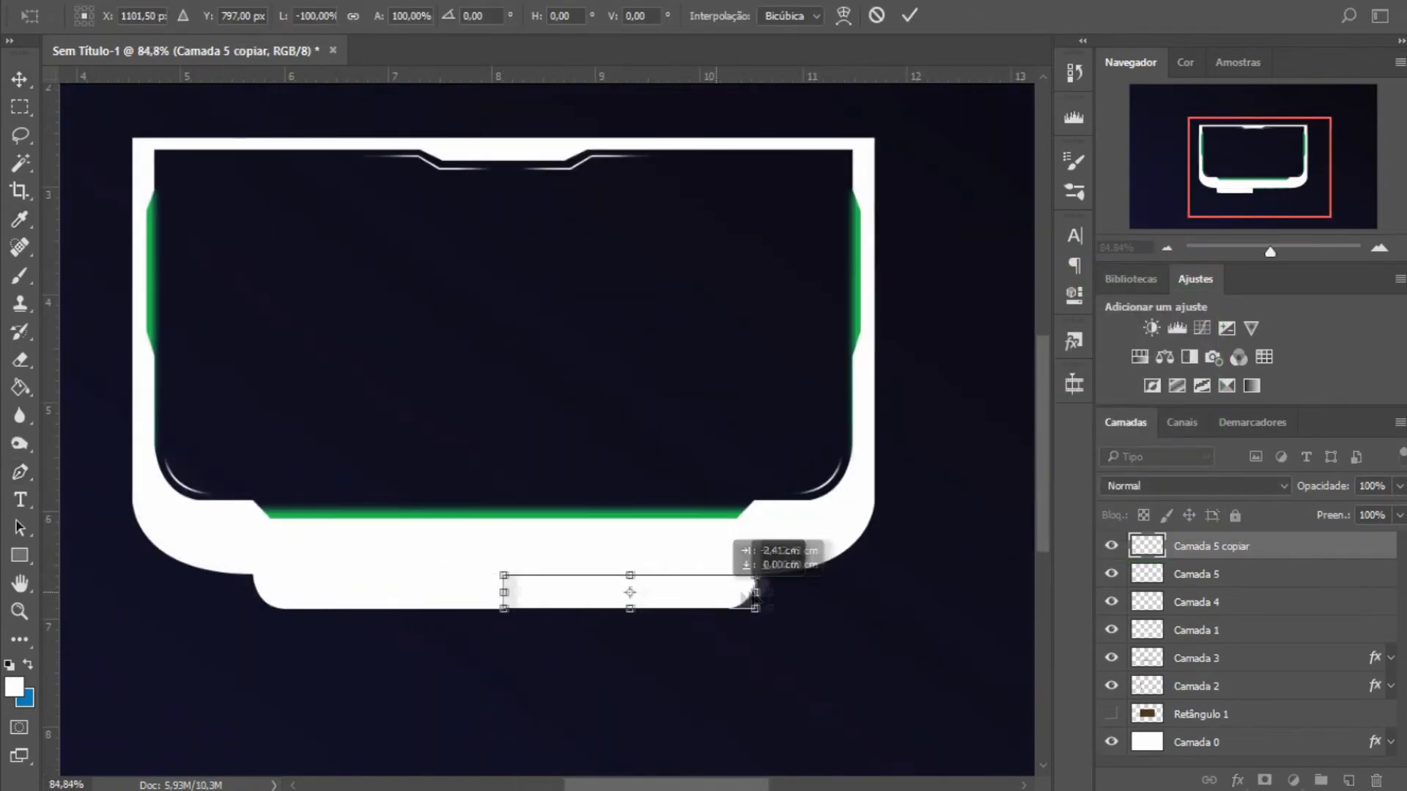
{"action": "key", "text": "Return"}
{"action": "scroll", "coordinate": [634, 619], "scroll_direction": "down", "scroll_amount": 3}
{"action": "scroll", "coordinate": [660, 601], "scroll_direction": "up", "scroll_amount": 2}
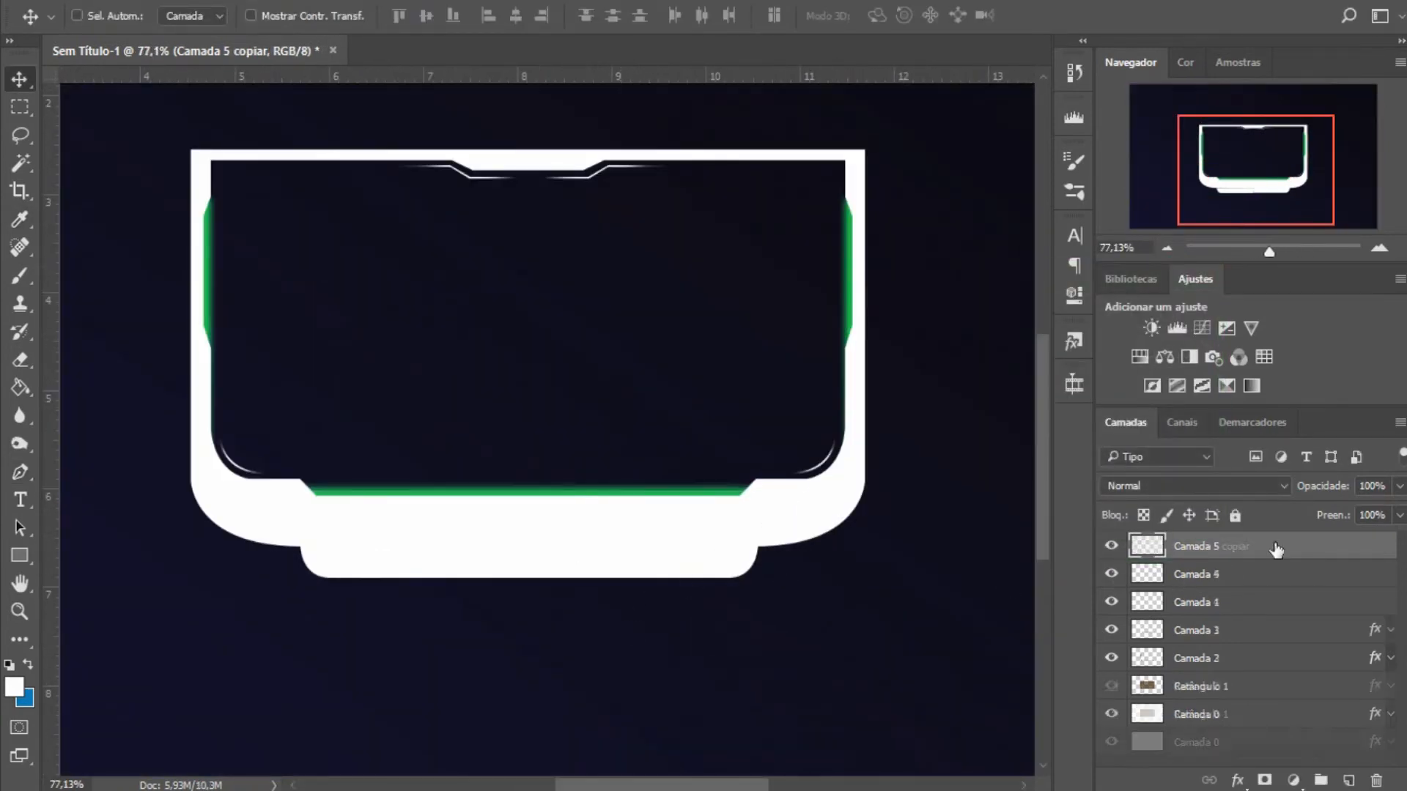
Duplicate the frame layer Camada 1, hide the original beneath Retângulo 1 and merge the tab layer into the copy.
{"action": "left_click_drag", "start_coordinate": [1275, 548], "coordinate": [1260, 595]}
{"action": "left_click", "coordinate": [1256, 608]}
{"action": "key", "text": "ctrl+j"}
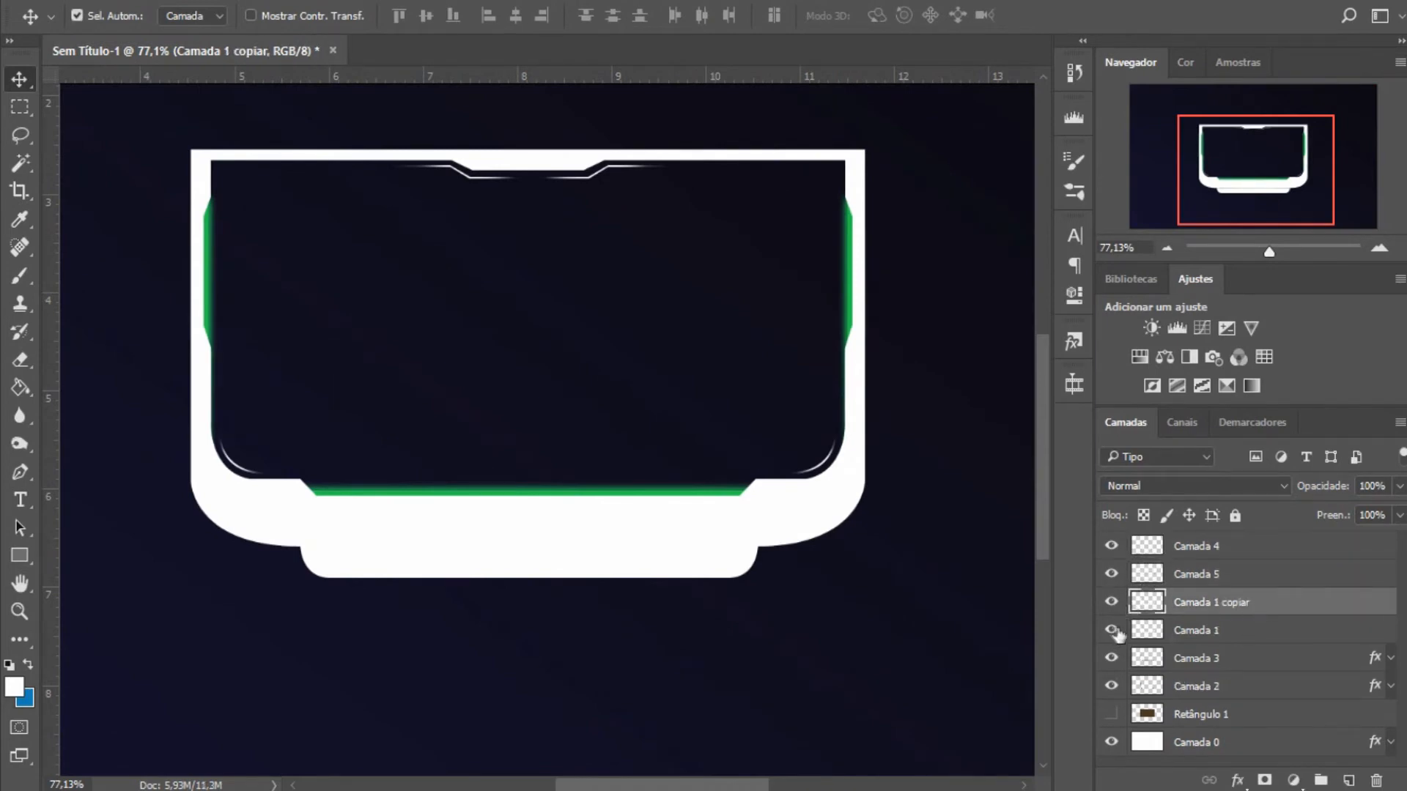
{"action": "left_click_drag", "start_coordinate": [1268, 731], "coordinate": [1266, 727]}
{"action": "left_click", "coordinate": [1237, 584]}
{"action": "key", "text": "ctrl+e"}
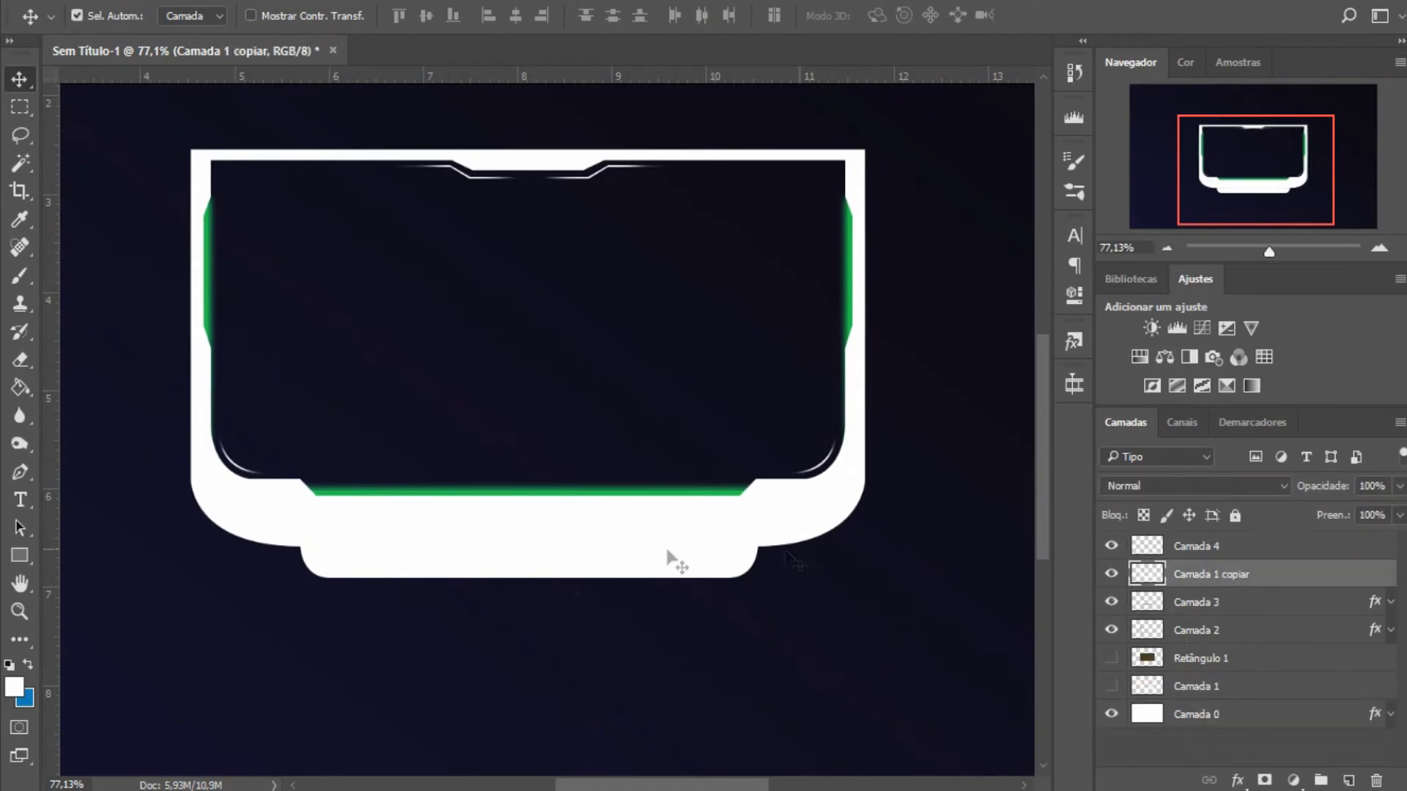
Draw a 490 × 41 px rounded rectangle with a 10 px radius centred in the bottom bar and stretch it slightly taller.
{"action": "scroll", "coordinate": [475, 614], "scroll_direction": "up", "scroll_amount": 1}
{"action": "key", "text": "p"}
{"action": "key", "text": "ctrl+semicolon"}
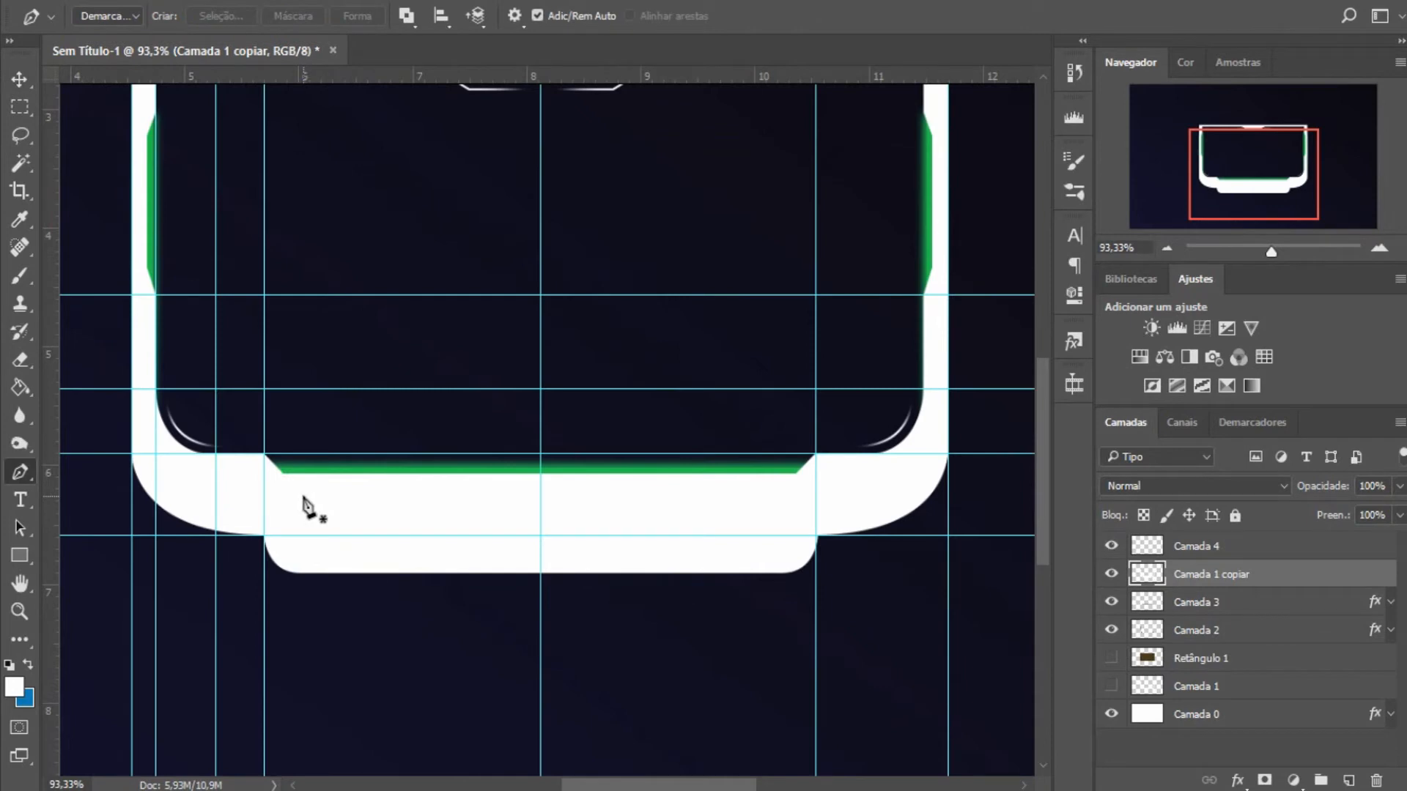
{"action": "right_click", "coordinate": [29, 561]}
{"action": "left_click", "coordinate": [173, 570]}
{"action": "left_click_drag", "start_coordinate": [305, 505], "coordinate": [777, 546]}
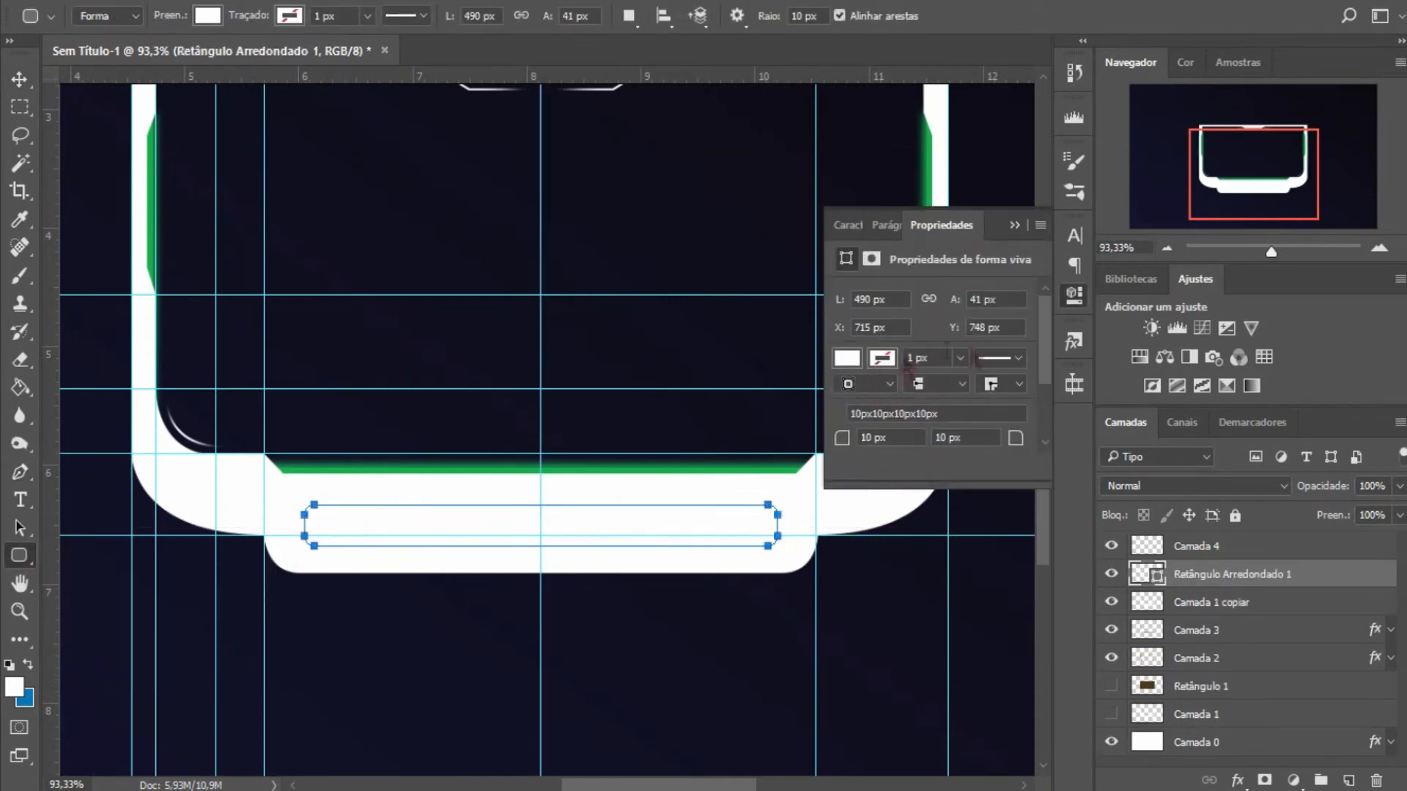
{"action": "key", "text": "v"}
{"action": "key", "text": "ctrl+t"}
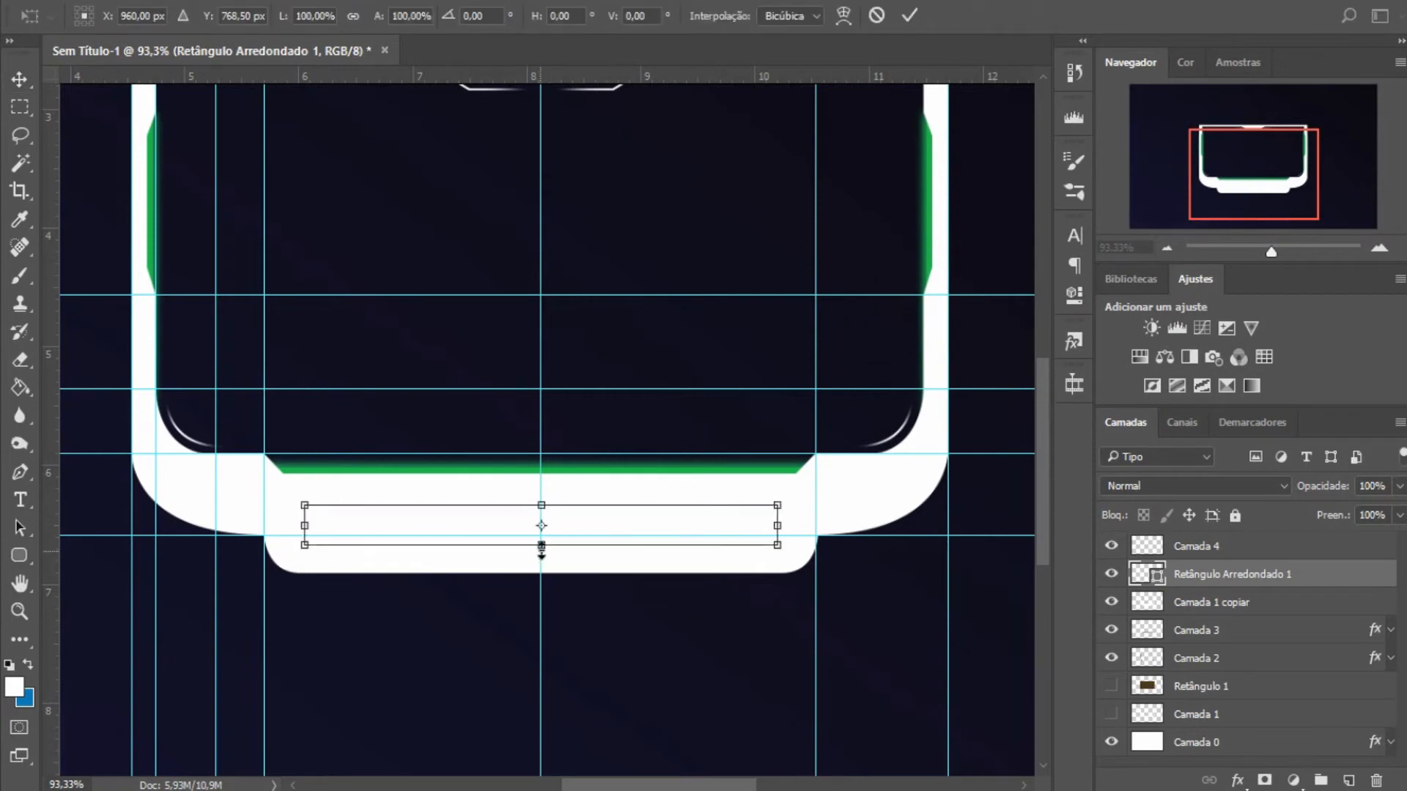
{"action": "left_click_drag", "start_coordinate": [542, 546], "coordinate": [541, 557]}
{"action": "key", "text": "Return"}
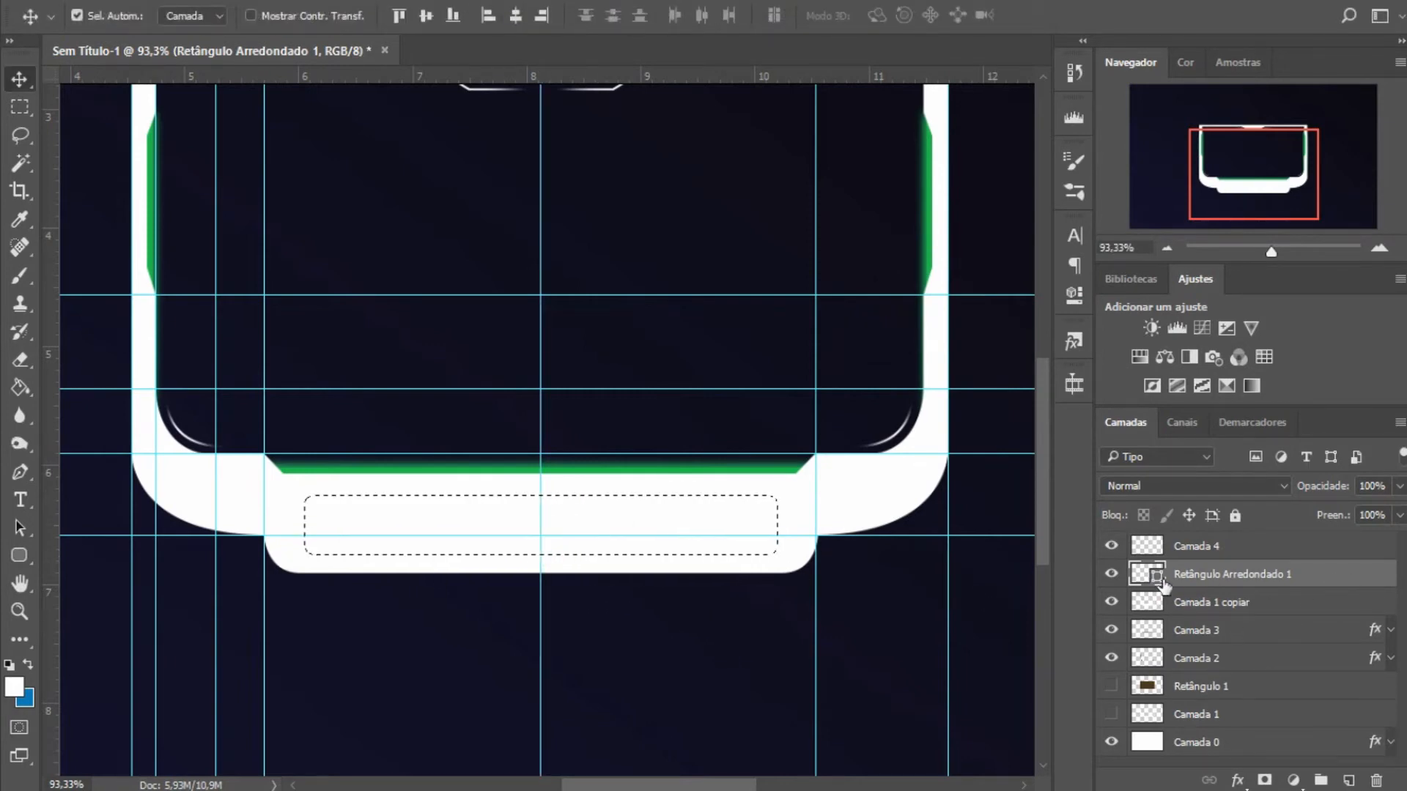
Change the rounded rectangle's fill to black.
{"action": "key", "text": "u"}
{"action": "left_click", "coordinate": [208, 15]}
{"action": "left_click", "coordinate": [134, 127]}
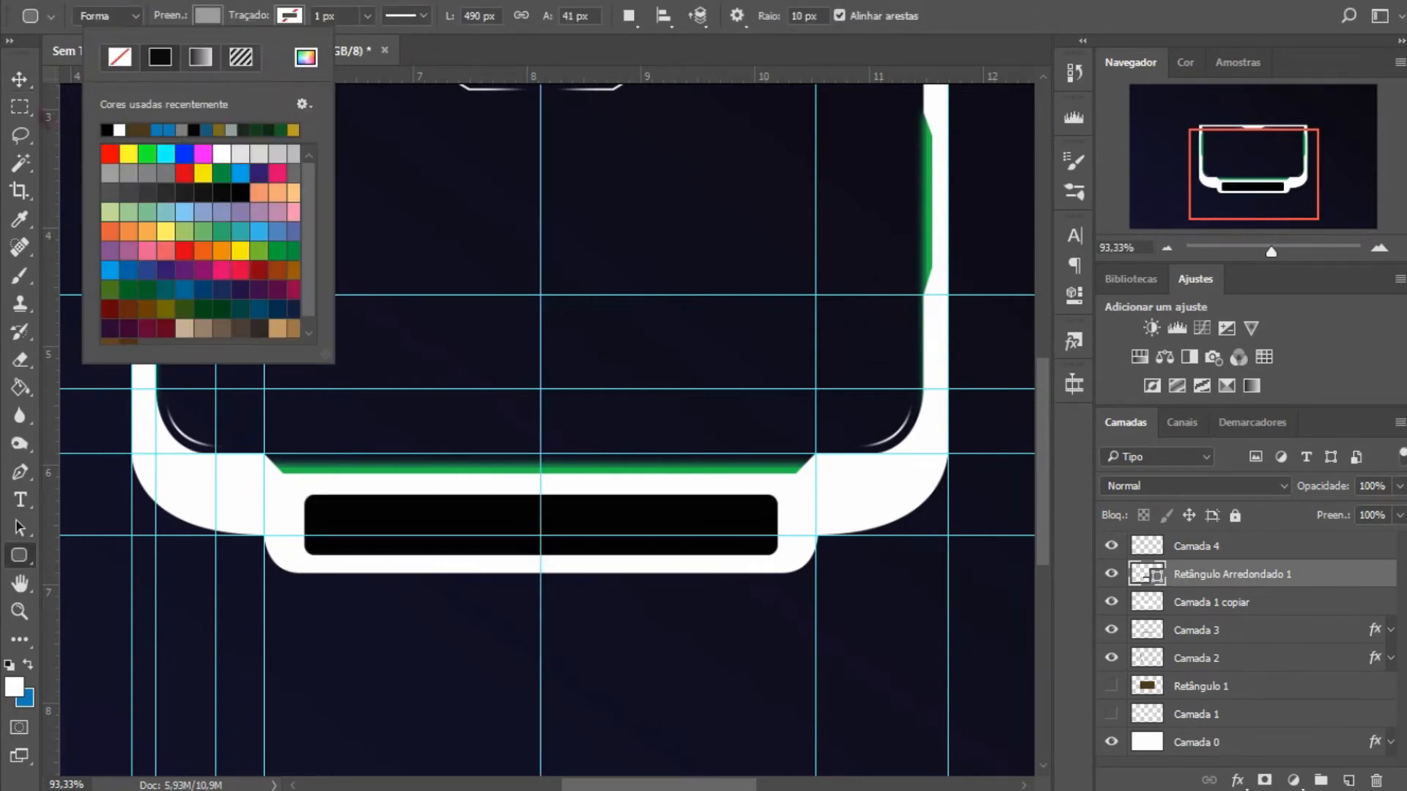
{"action": "left_click", "coordinate": [20, 79]}
{"action": "scroll", "coordinate": [586, 532], "scroll_direction": "down", "scroll_amount": 3}
{"action": "scroll", "coordinate": [543, 506], "scroll_direction": "up", "scroll_amount": 3}
{"action": "scroll", "coordinate": [543, 506], "scroll_direction": "down", "scroll_amount": 3}
{"action": "scroll", "coordinate": [549, 518], "scroll_direction": "up", "scroll_amount": 4}
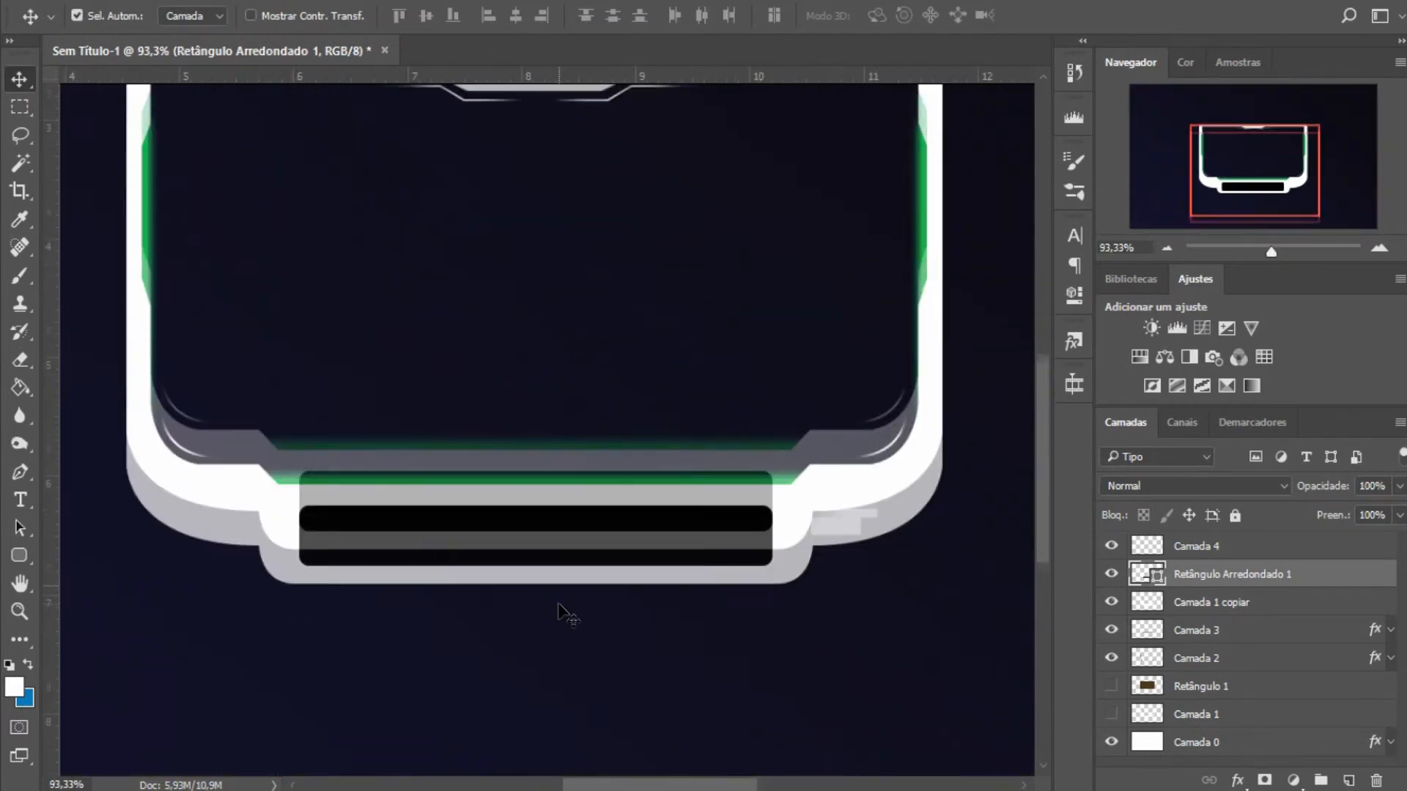
On a new layer above the frame, fill the rounded rectangle's area with white, then hide the black shape and deselect.
{"action": "left_click", "coordinate": [1228, 609]}
{"action": "key", "text": "ctrl+shift+alt+n"}
{"action": "key", "text": "alt+BackSpace"}
{"action": "left_click", "coordinate": [1111, 573]}
{"action": "key", "text": "ctrl+d"}
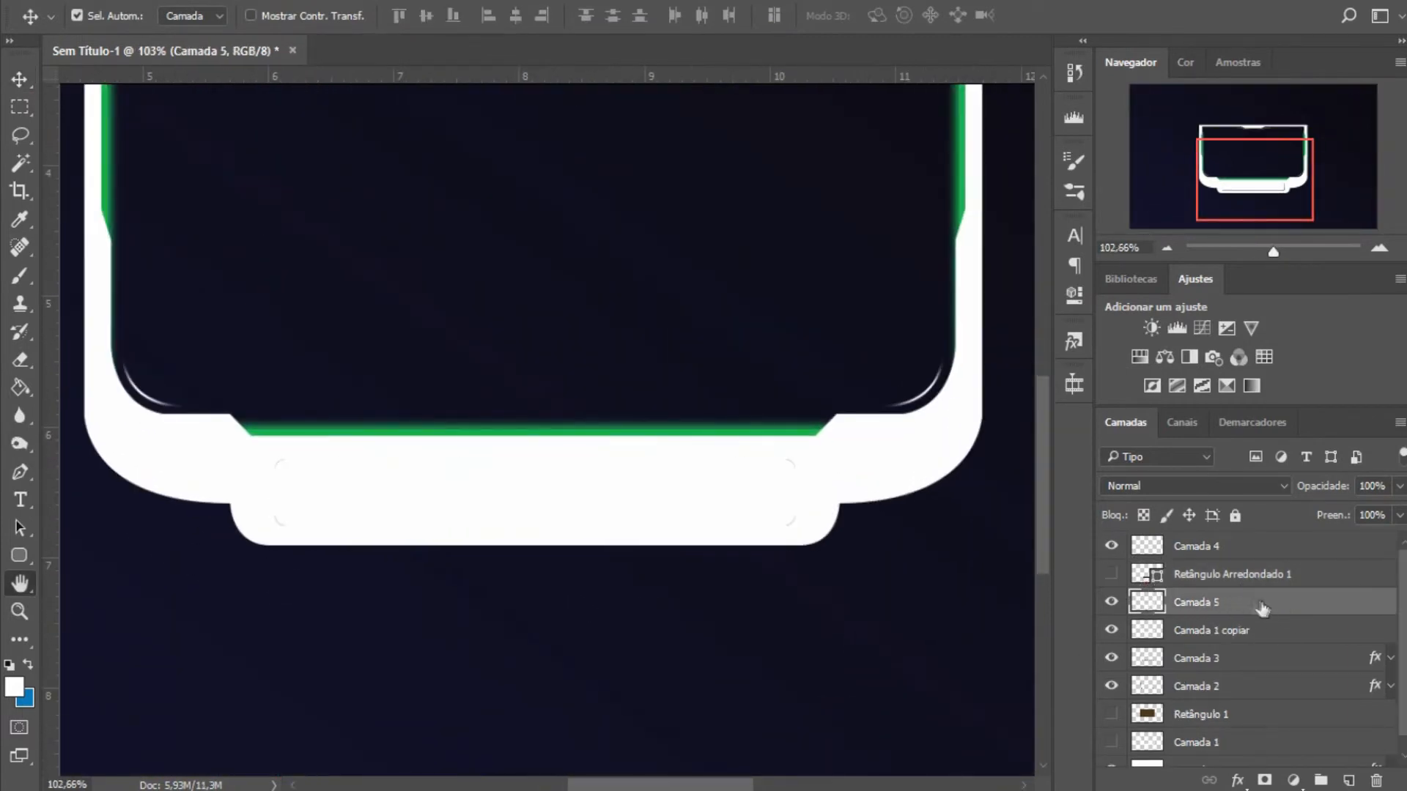
Add a Pattern Overlay of diagonal lines to the white rectangle layer, in Normal mode at 100% opacity and scale.
{"action": "double_click", "coordinate": [1263, 609]}
{"action": "left_click", "coordinate": [381, 512]}
{"action": "left_click_drag", "start_coordinate": [967, 158], "coordinate": [1353, 210]}
{"action": "left_click_drag", "start_coordinate": [1092, 212], "coordinate": [996, 630]}
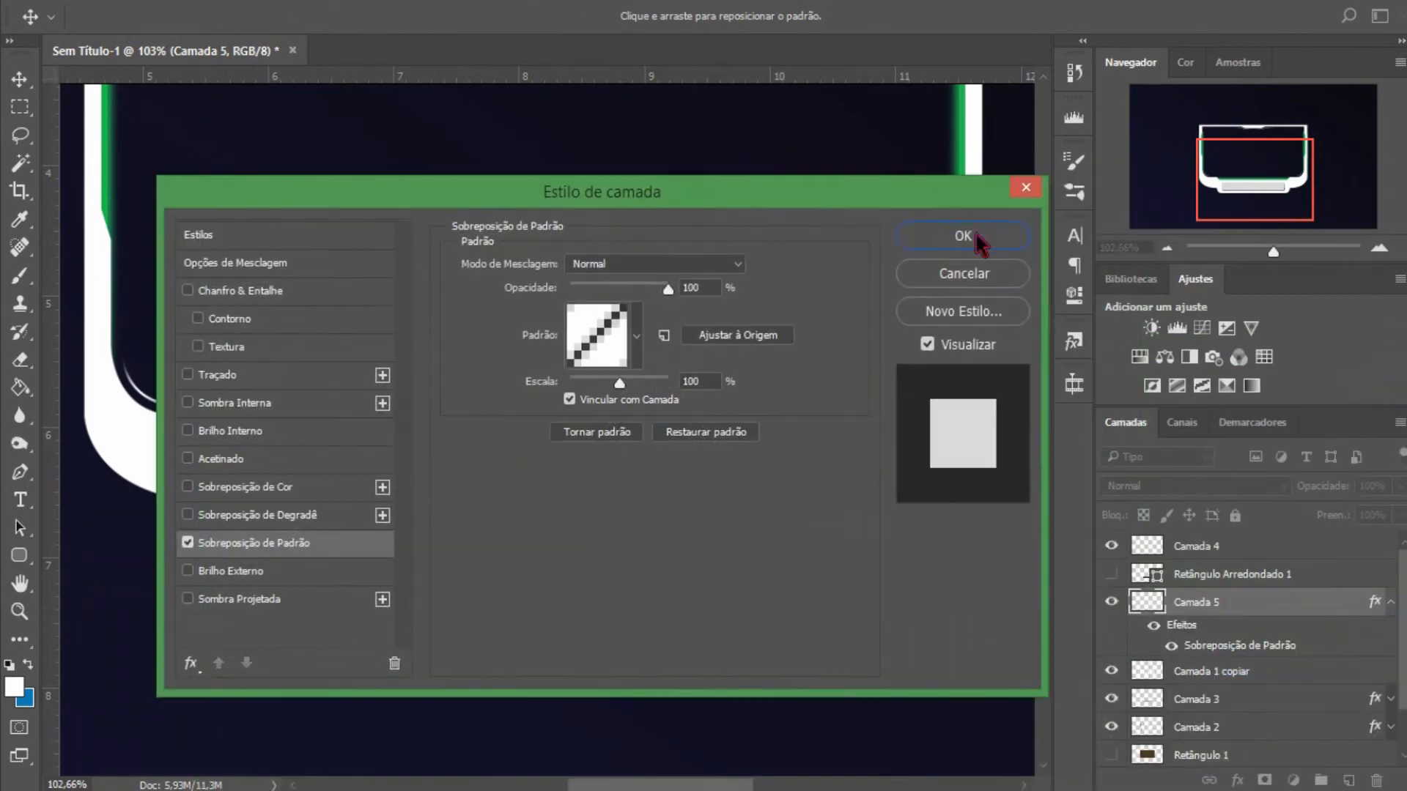
{"action": "left_click", "coordinate": [968, 236]}
{"action": "scroll", "coordinate": [582, 575], "scroll_direction": "up", "scroll_amount": 1}
{"action": "scroll", "coordinate": [579, 566], "scroll_direction": "left", "scroll_amount": 1}
Show the rounded rectangle shape, place it beneath the striped layer and try the striped layer's fill at 45%.
{"action": "left_click", "coordinate": [1111, 574]}
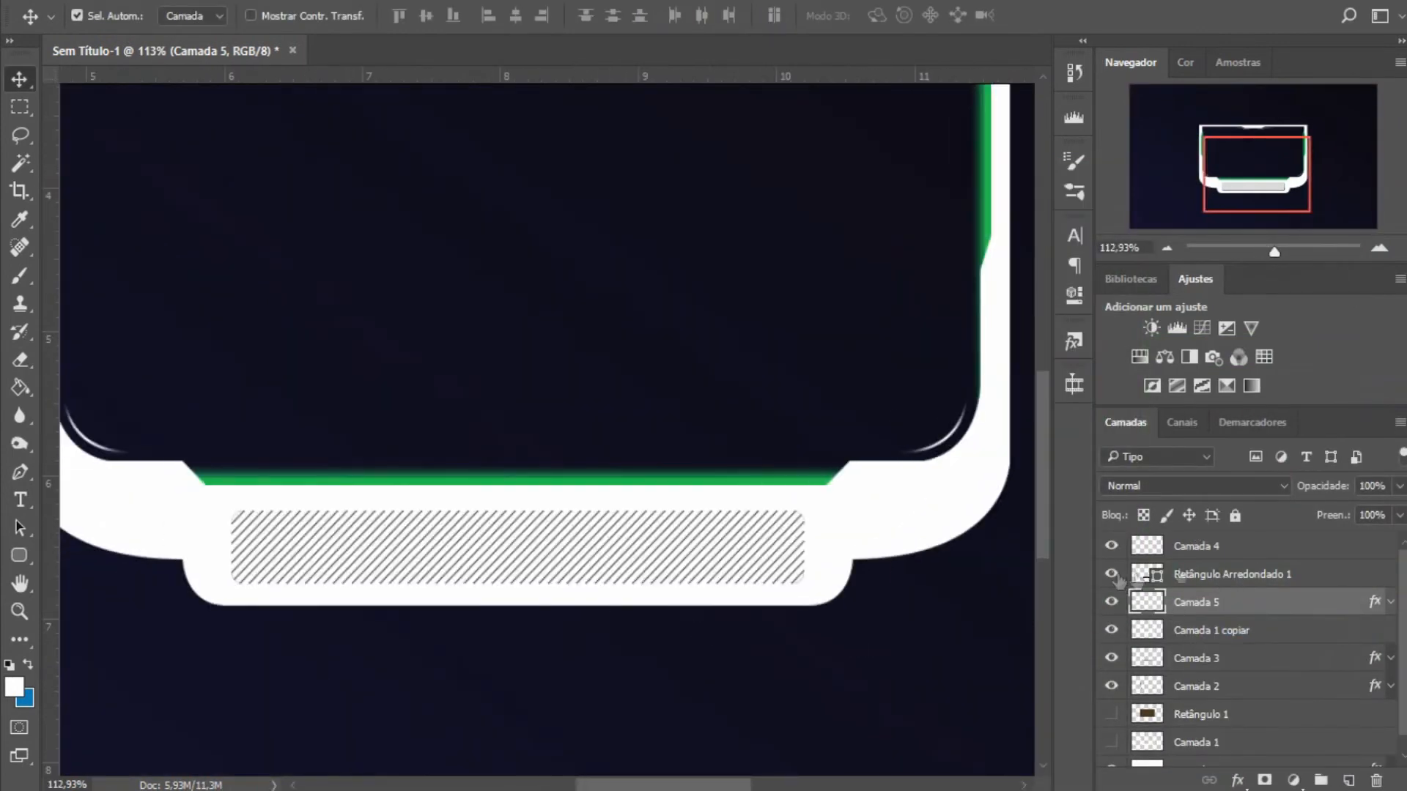
{"action": "left_click_drag", "start_coordinate": [1211, 574], "coordinate": [1211, 614]}
{"action": "scroll", "coordinate": [716, 581], "scroll_direction": "down", "scroll_amount": 1}
{"action": "scroll", "coordinate": [556, 581], "scroll_direction": "up", "scroll_amount": 2}
{"action": "left_click", "coordinate": [556, 513], "text": "ctrl"}
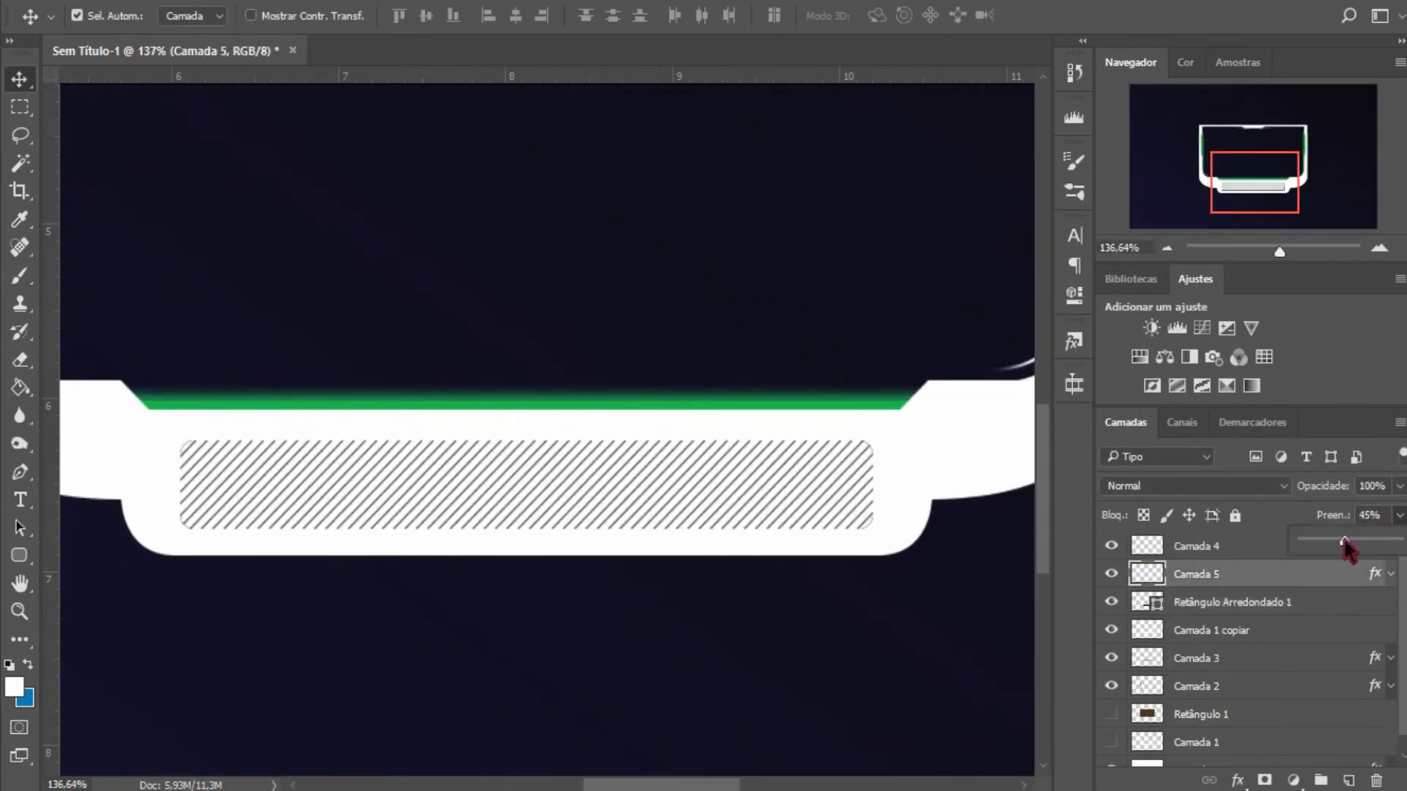
{"action": "left_click", "coordinate": [1246, 602]}
{"action": "left_click", "coordinate": [1111, 574]}
{"action": "left_click", "coordinate": [1111, 574]}
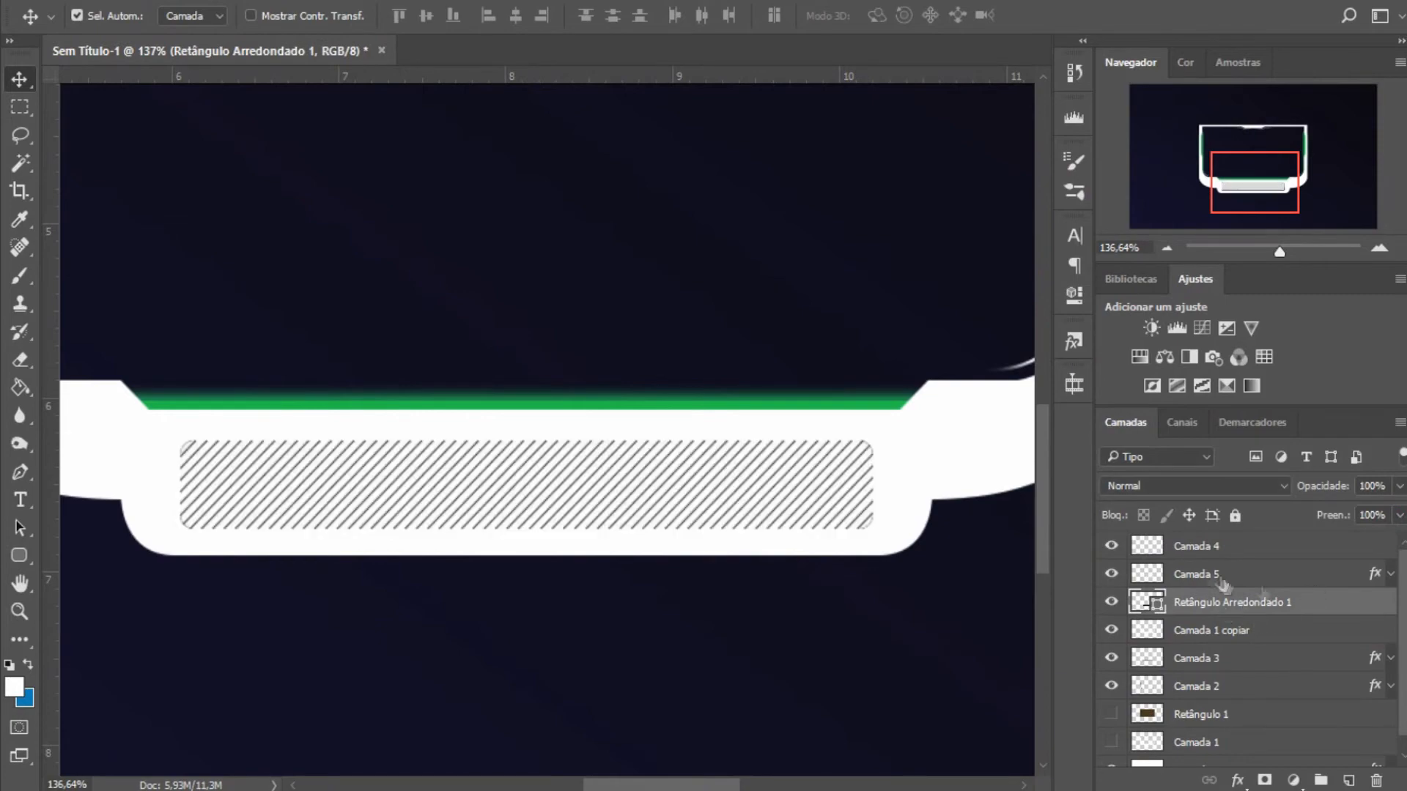
{"action": "left_click", "coordinate": [1260, 575]}
{"action": "double_click", "coordinate": [1290, 574]}
{"action": "left_click", "coordinate": [703, 515]}
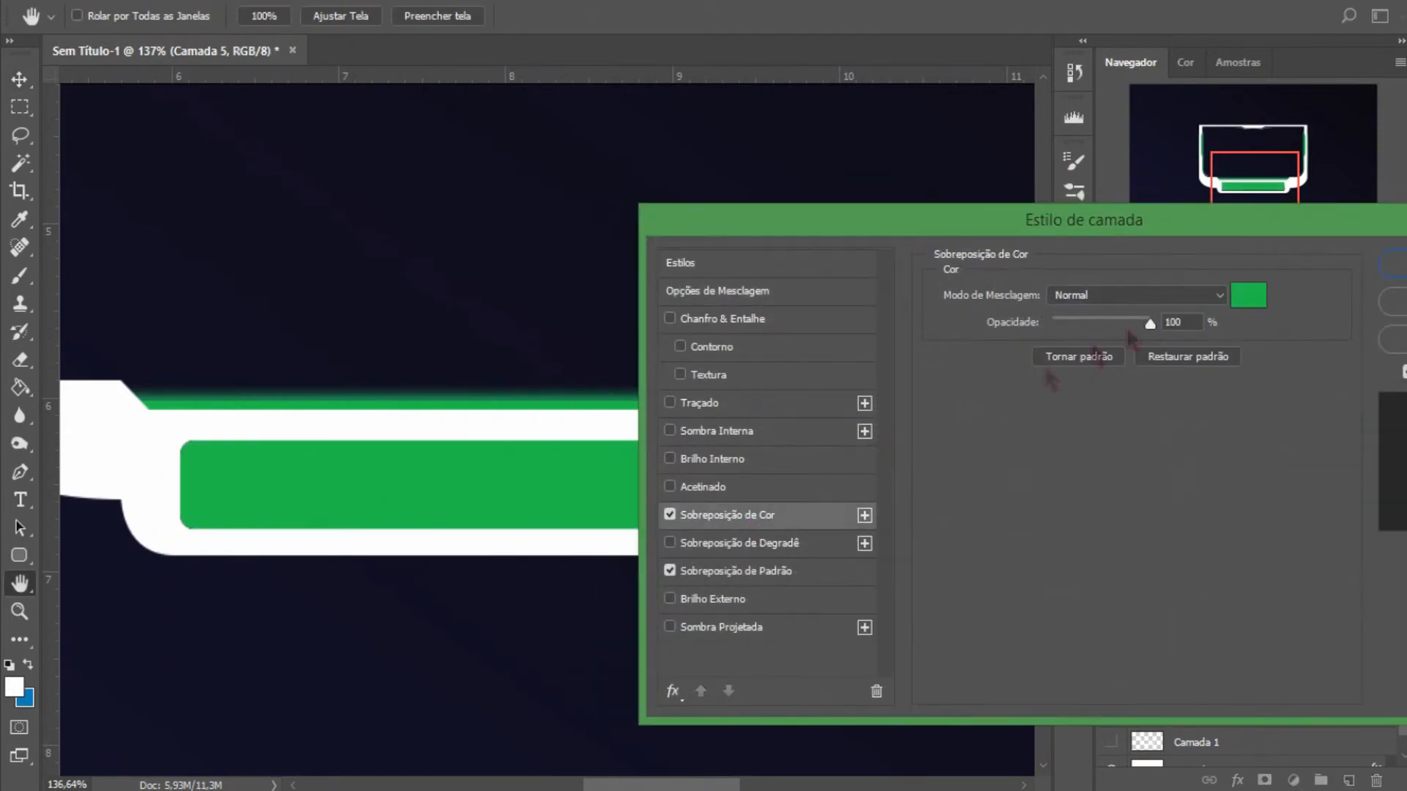
{"action": "left_click", "coordinate": [1252, 300]}
{"action": "left_click", "coordinate": [794, 461]}
{"action": "left_click", "coordinate": [1228, 308]}
{"action": "mouse_move", "coordinate": [1135, 224]}
{"action": "left_mouse_down"}
{"action": "mouse_move", "coordinate": [694, 208]}
{"action": "mouse_move", "coordinate": [677, 189]}
{"action": "left_mouse_up"}
{"action": "left_click", "coordinate": [982, 259]}
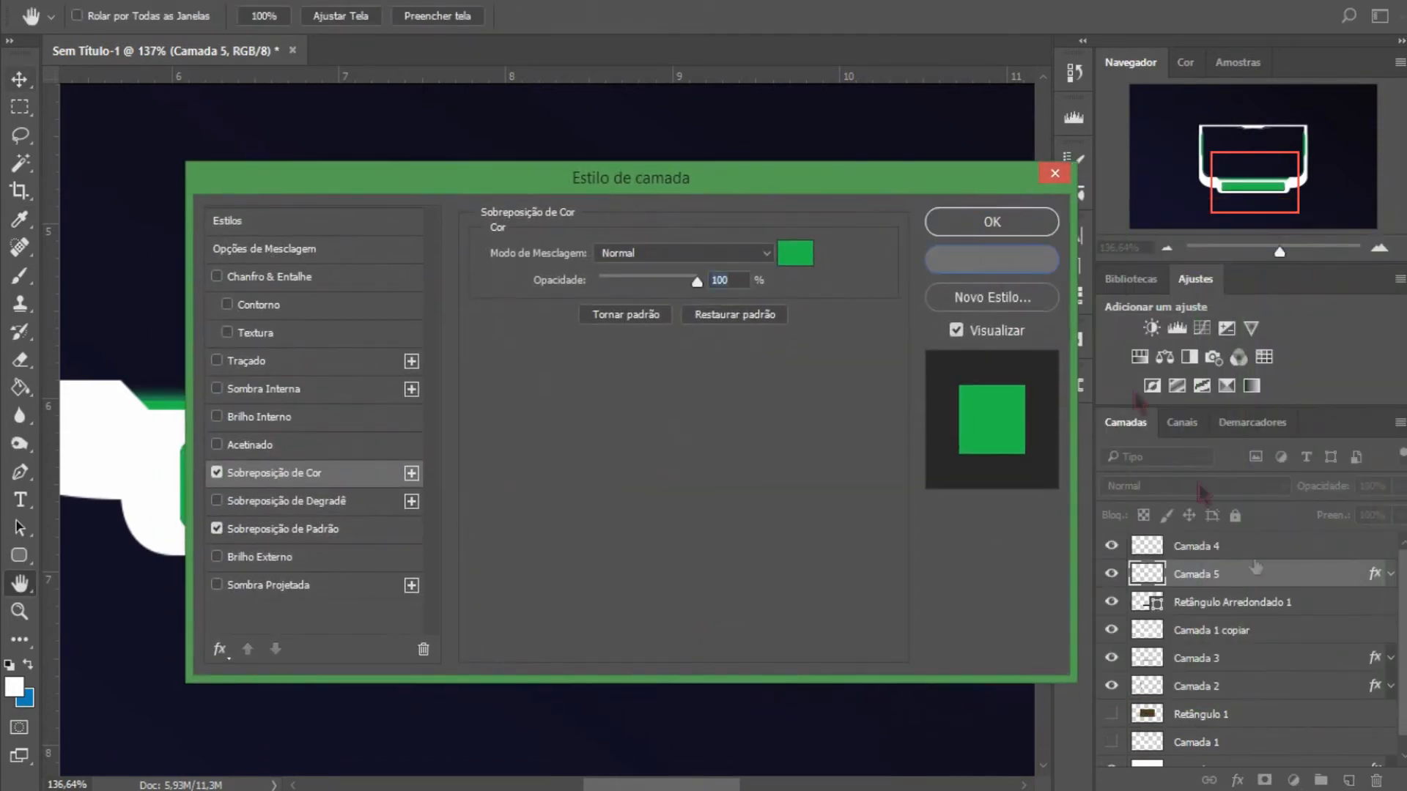
Hide the rounded rectangle shape beneath the striped layer.
{"action": "left_click", "coordinate": [1295, 608]}
{"action": "scroll", "coordinate": [630, 484], "scroll_direction": "down", "scroll_amount": 3}
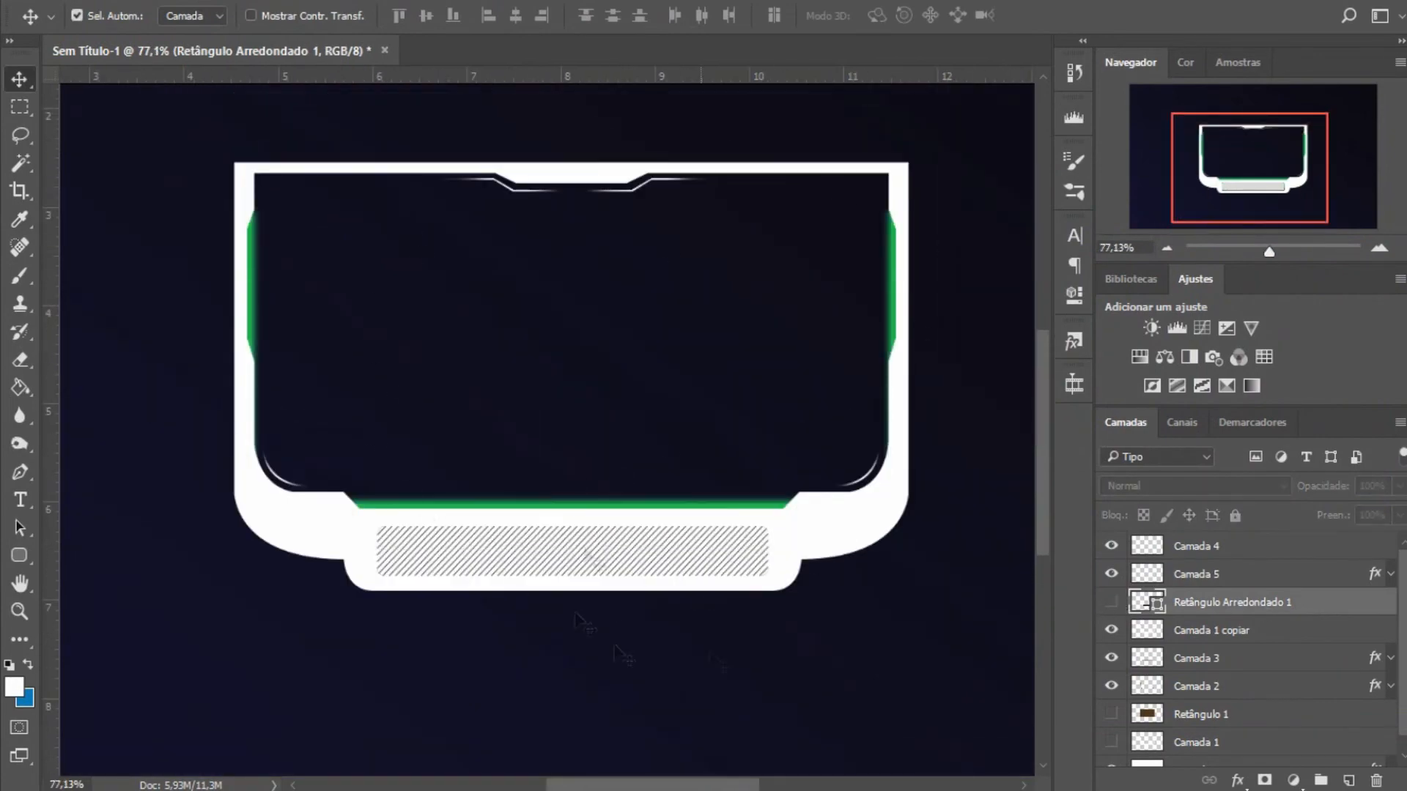
{"action": "scroll", "coordinate": [591, 574], "scroll_direction": "up", "scroll_amount": 3}
Apply a light grey Color Overlay to the striped rectangle layer and rasterize its layer style.
{"action": "double_click", "coordinate": [1272, 584]}
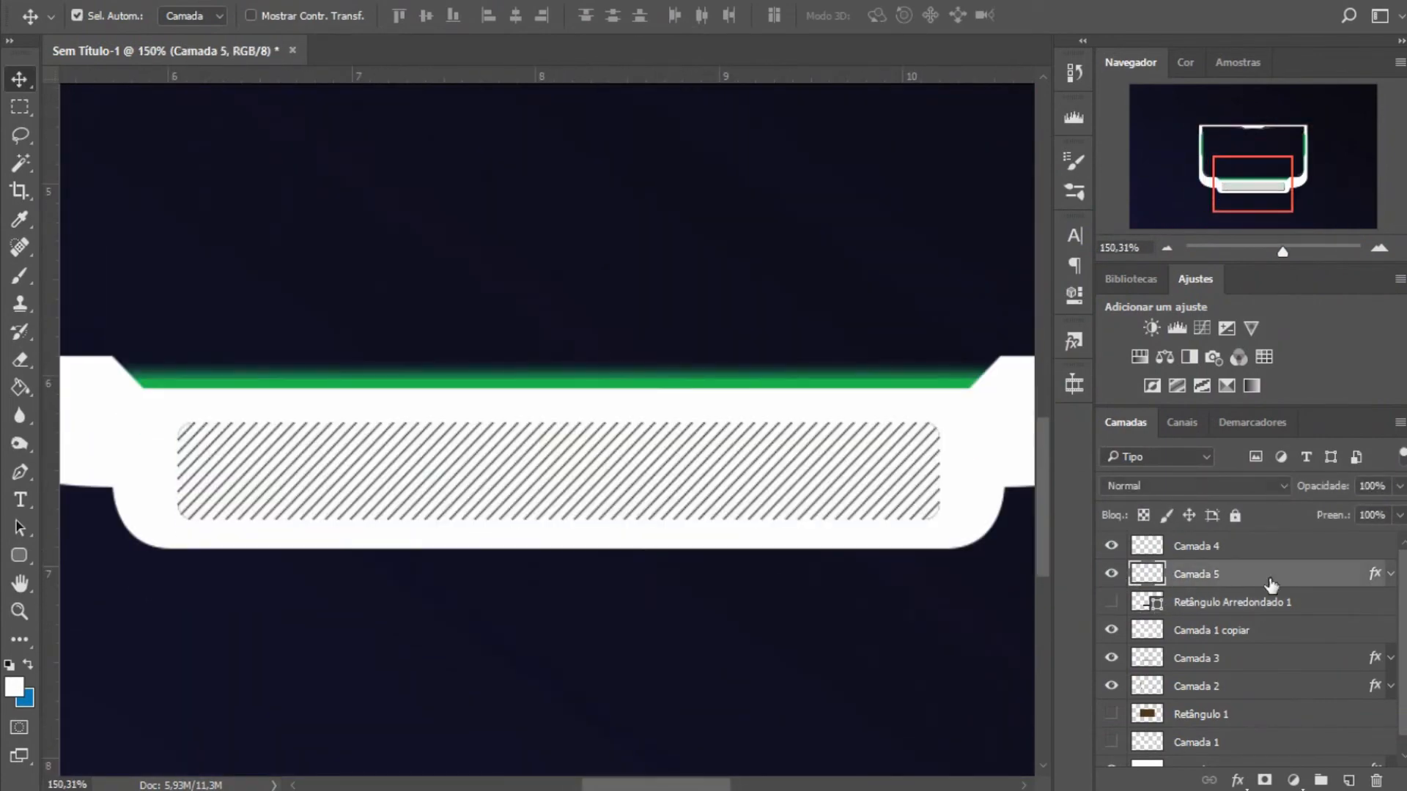
{"action": "left_click", "coordinate": [267, 473]}
{"action": "left_click", "coordinate": [798, 252]}
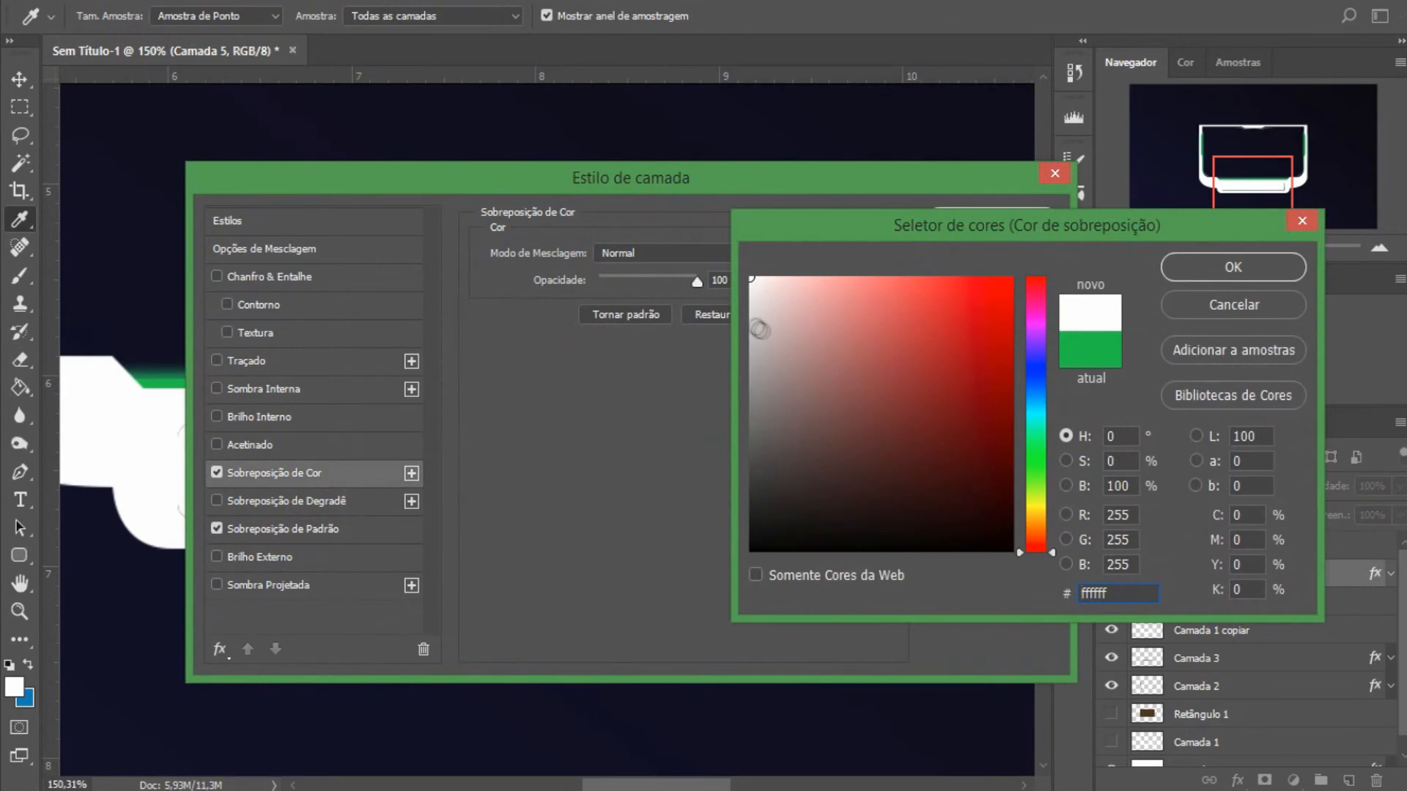
{"action": "left_click", "coordinate": [1233, 267]}
{"action": "left_click", "coordinate": [984, 222]}
{"action": "right_click", "coordinate": [855, 471]}
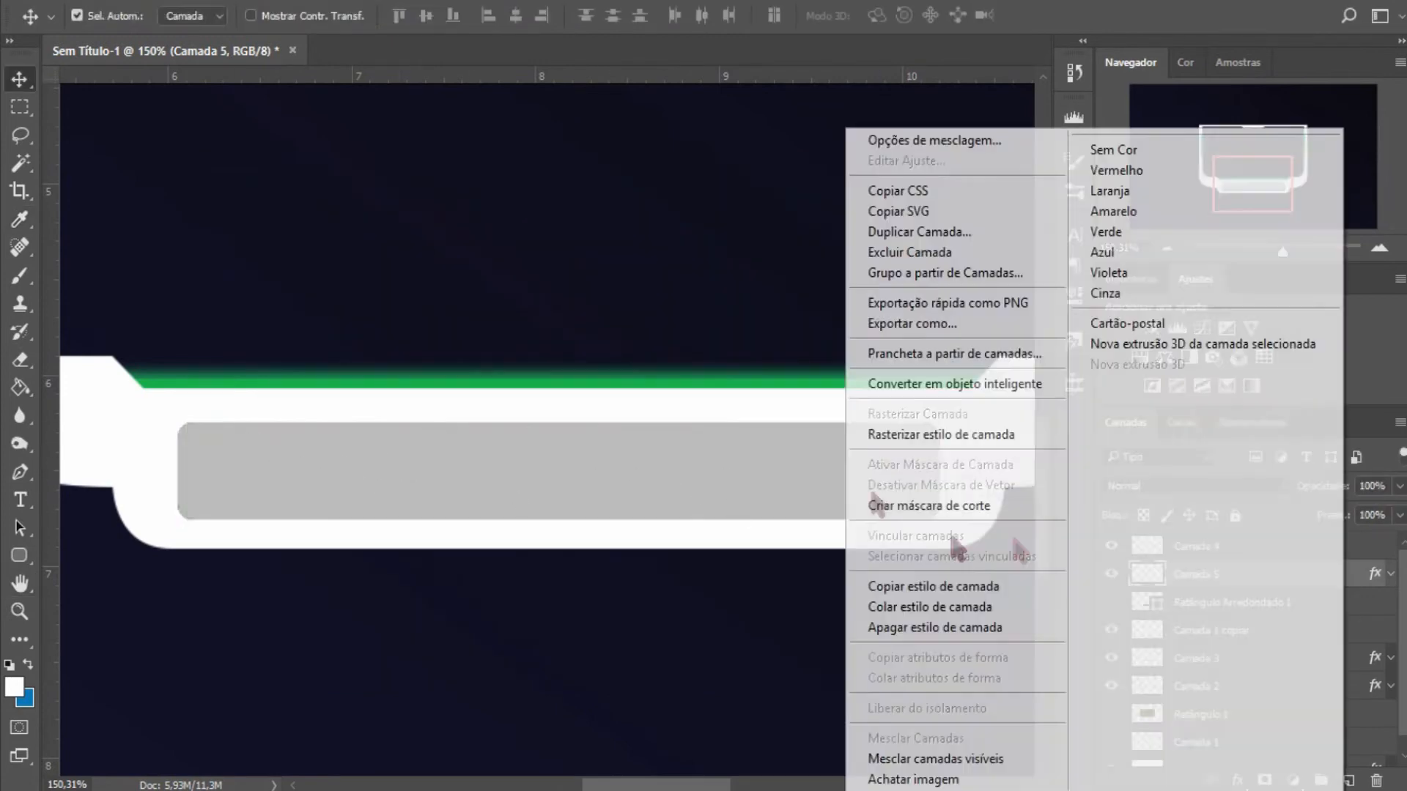
{"action": "left_click", "coordinate": [982, 438]}
Apply the diagonal-line Pattern Overlay again to the rasterized grey rectangle, leaving Color Overlay off.
{"action": "double_click", "coordinate": [1260, 571]}
{"action": "left_click", "coordinate": [295, 480]}
{"action": "left_click", "coordinate": [216, 530]}
{"action": "left_click", "coordinate": [217, 473]}
{"action": "left_click", "coordinate": [1009, 225]}
{"action": "scroll", "coordinate": [618, 477], "scroll_direction": "down", "scroll_amount": 12}
{"action": "scroll", "coordinate": [536, 544], "scroll_direction": "up", "scroll_amount": 14}
{"action": "scroll", "coordinate": [466, 614], "scroll_direction": "left", "scroll_amount": 2}
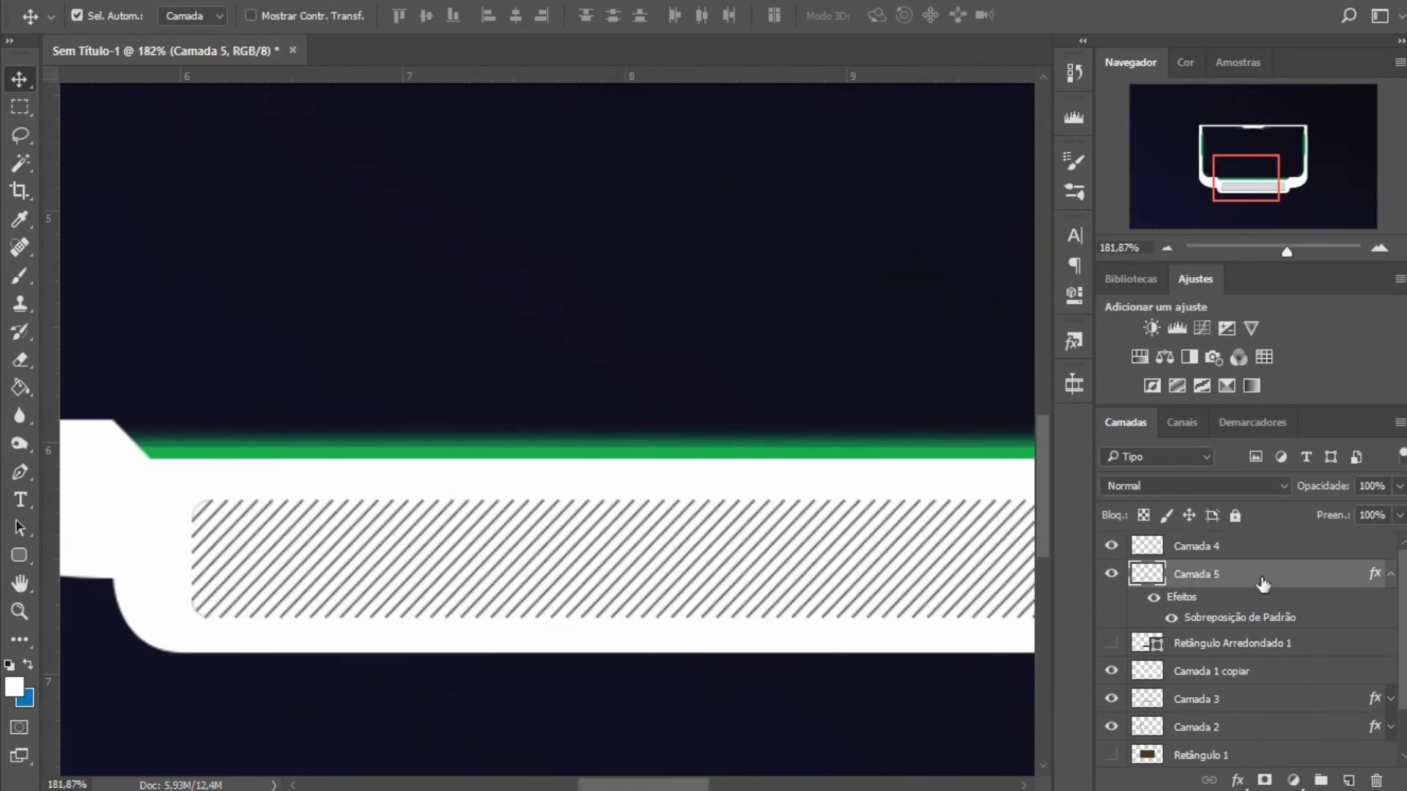
Adjust the Pattern Overlay so its diagonal lines blend over the grey rectangle instead of covering it with white.
{"action": "double_click", "coordinate": [1262, 583]}
{"action": "left_click", "coordinate": [315, 529]}
{"action": "left_click_drag", "start_coordinate": [714, 194], "coordinate": [1126, 205]}
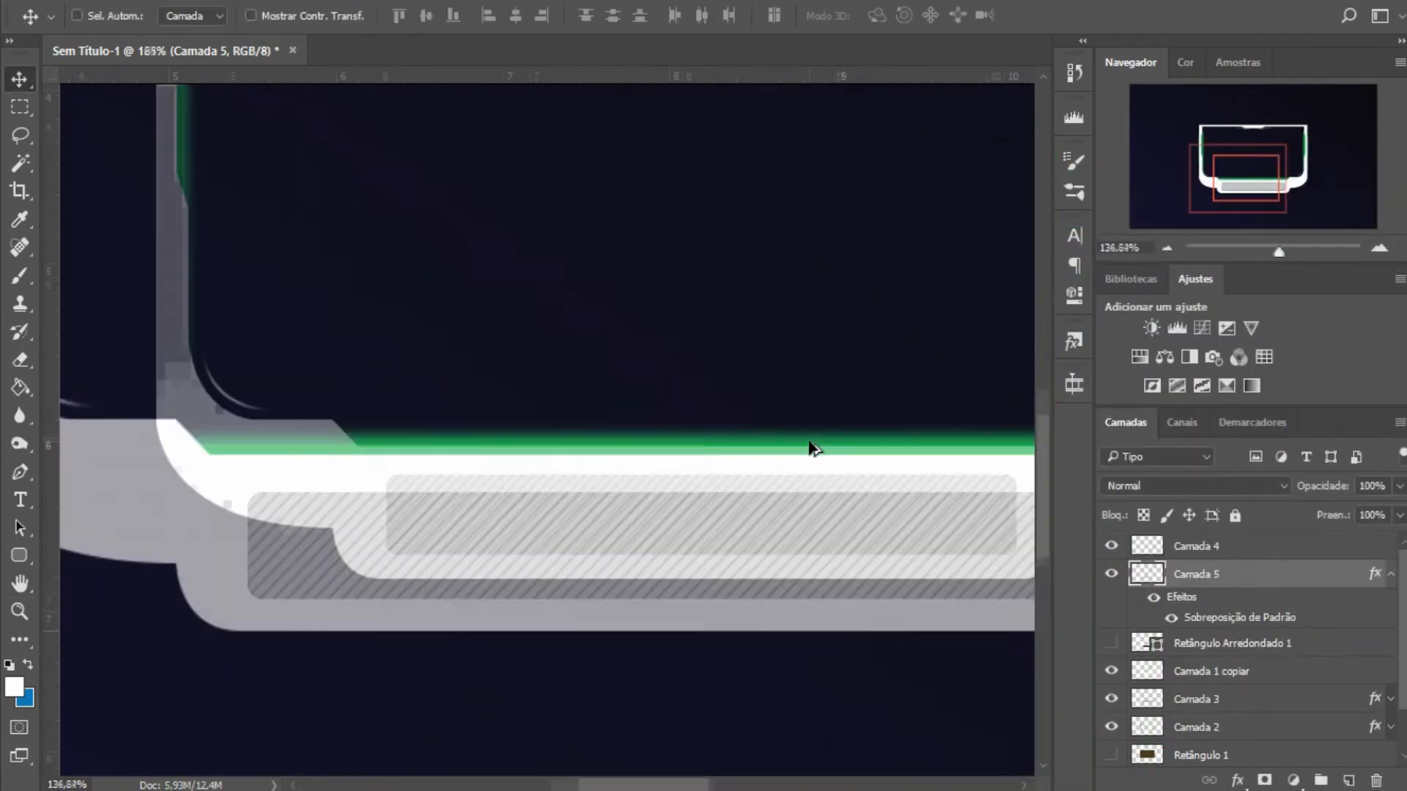
{"action": "scroll", "coordinate": [813, 448], "scroll_direction": "down", "scroll_amount": 5}
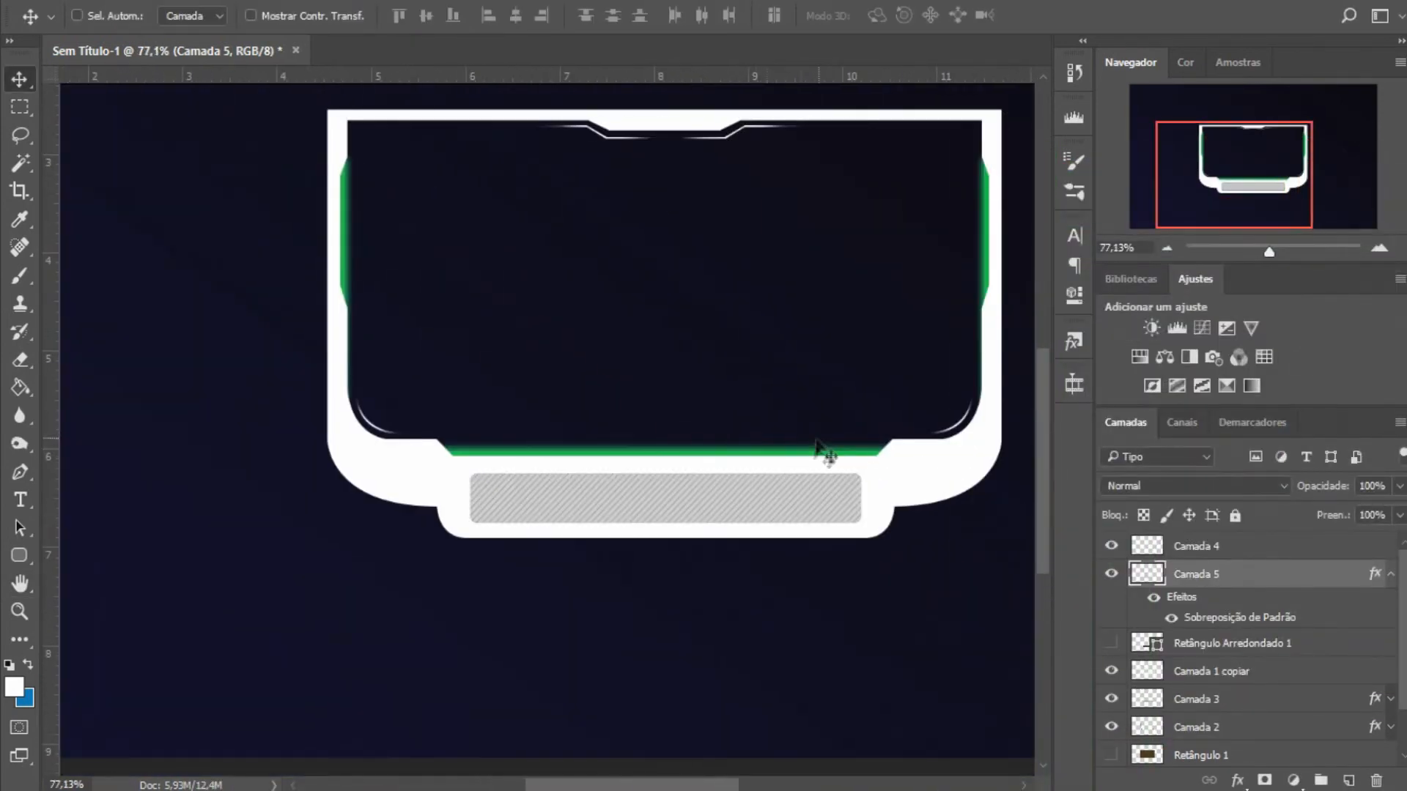
{"action": "scroll", "coordinate": [831, 449], "scroll_direction": "right", "scroll_amount": 2}
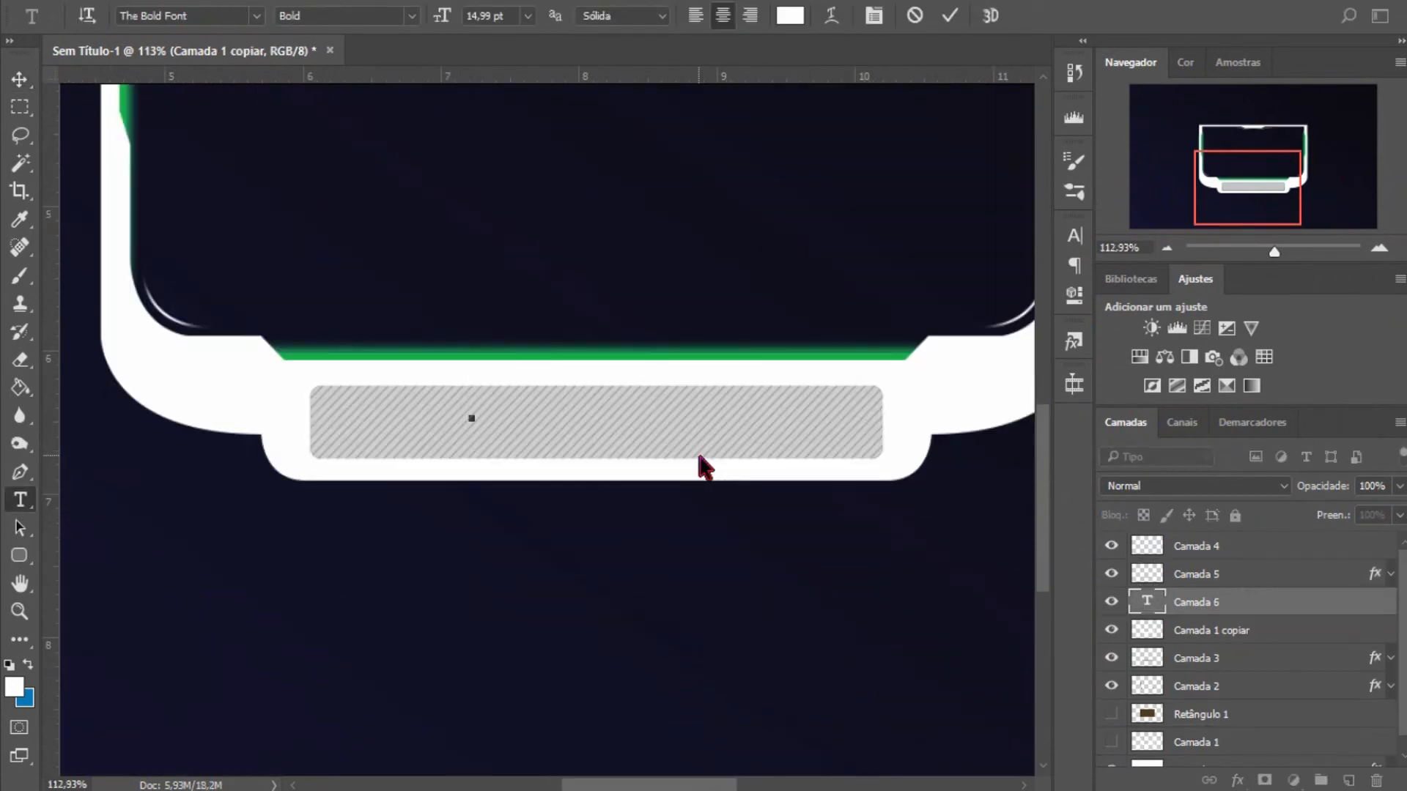
Create the text "Your Name" in The Bold Font and set its color to black.
{"action": "key", "text": "ctrl+a"}
{"action": "left_click", "coordinate": [790, 15]}
{"action": "left_click", "coordinate": [749, 551]}
{"action": "left_click", "coordinate": [1232, 267]}
{"action": "key", "text": "ctrl+Return"}
Move the text layer to the top of the stack and fit the text centred within the grey striped rectangle.
{"action": "left_click_drag", "start_coordinate": [1254, 605], "coordinate": [1250, 537]}
{"action": "key", "text": "v"}
{"action": "left_click_drag", "start_coordinate": [556, 384], "coordinate": [683, 415]}
{"action": "key", "text": "ctrl+;"}
{"action": "key", "text": "ctrl+t"}
{"action": "key", "text": "Return"}
{"action": "key", "text": "ctrl+;"}
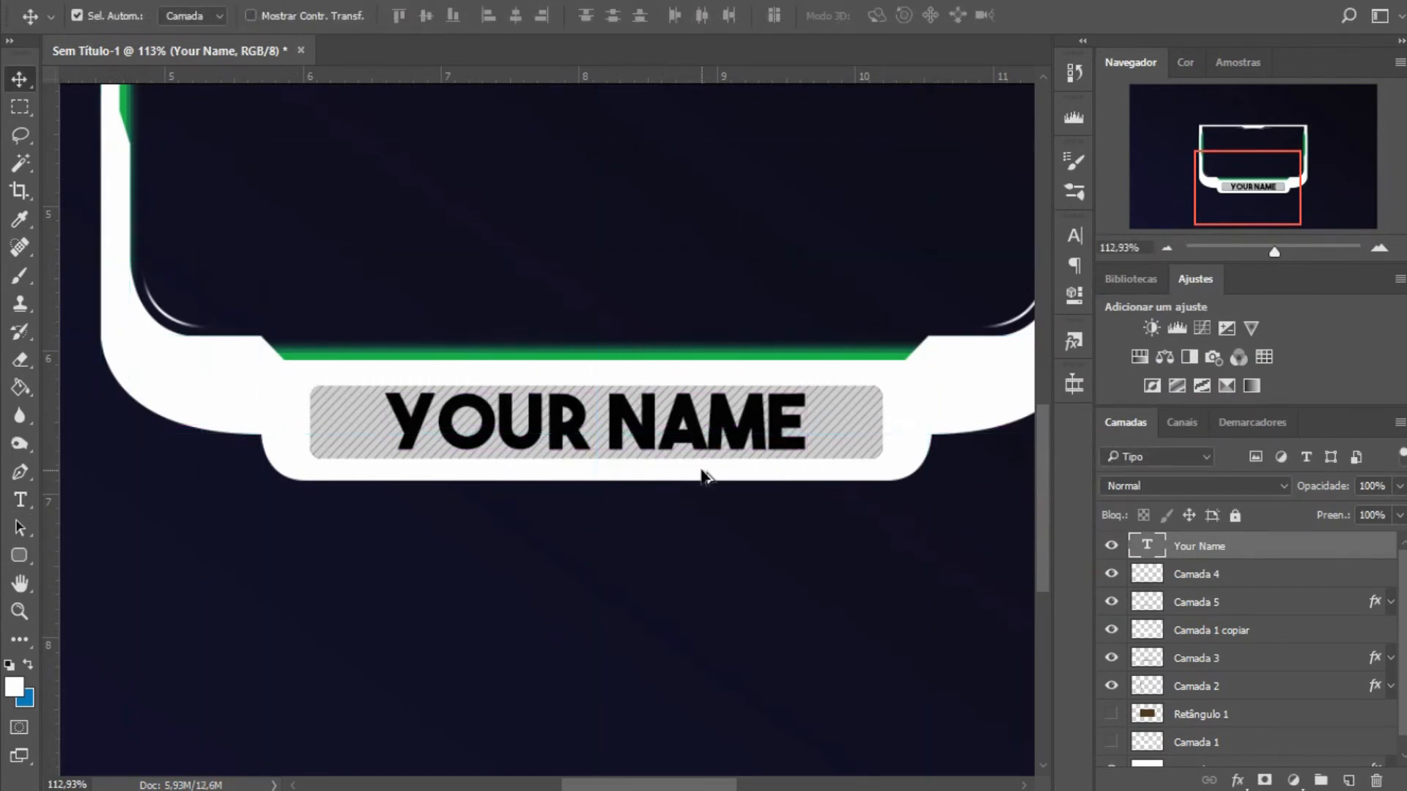
{"action": "scroll", "coordinate": [703, 477], "scroll_direction": "up", "scroll_amount": 1}
{"action": "left_click", "coordinate": [1074, 235]}
{"action": "left_click", "coordinate": [951, 261]}
{"action": "left_click", "coordinate": [957, 214]}
{"action": "scroll", "coordinate": [658, 528], "scroll_direction": "down", "scroll_amount": 1}
{"action": "key", "text": "ctrl+z"}
{"action": "scroll", "coordinate": [512, 584], "scroll_direction": "down", "scroll_amount": 3}
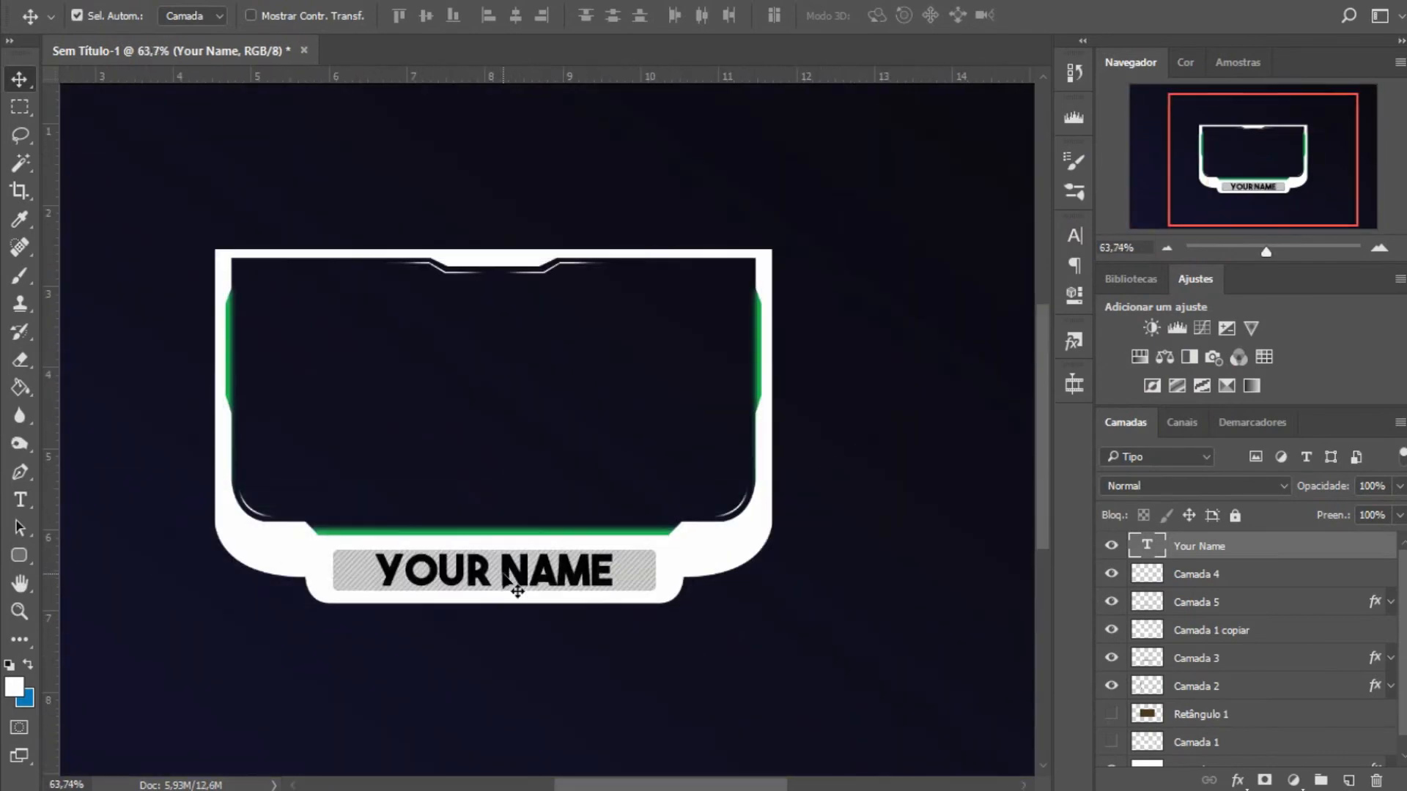
{"action": "scroll", "coordinate": [513, 556], "scroll_direction": "up", "scroll_amount": 4}
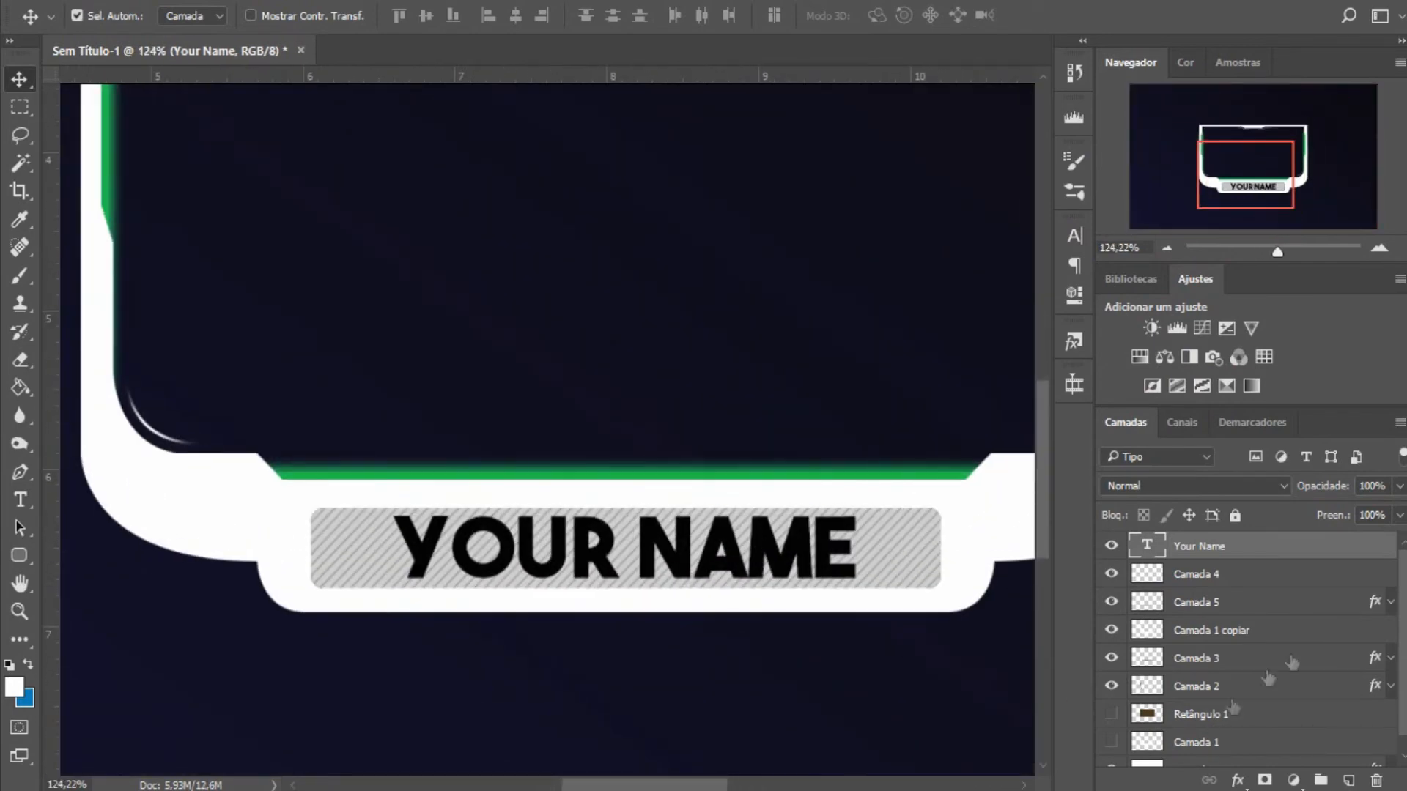
{"action": "left_click", "coordinate": [1289, 630]}
{"action": "left_click", "coordinate": [1111, 602]}
{"action": "left_click", "coordinate": [1111, 601]}
{"action": "left_click", "coordinate": [1147, 574]}
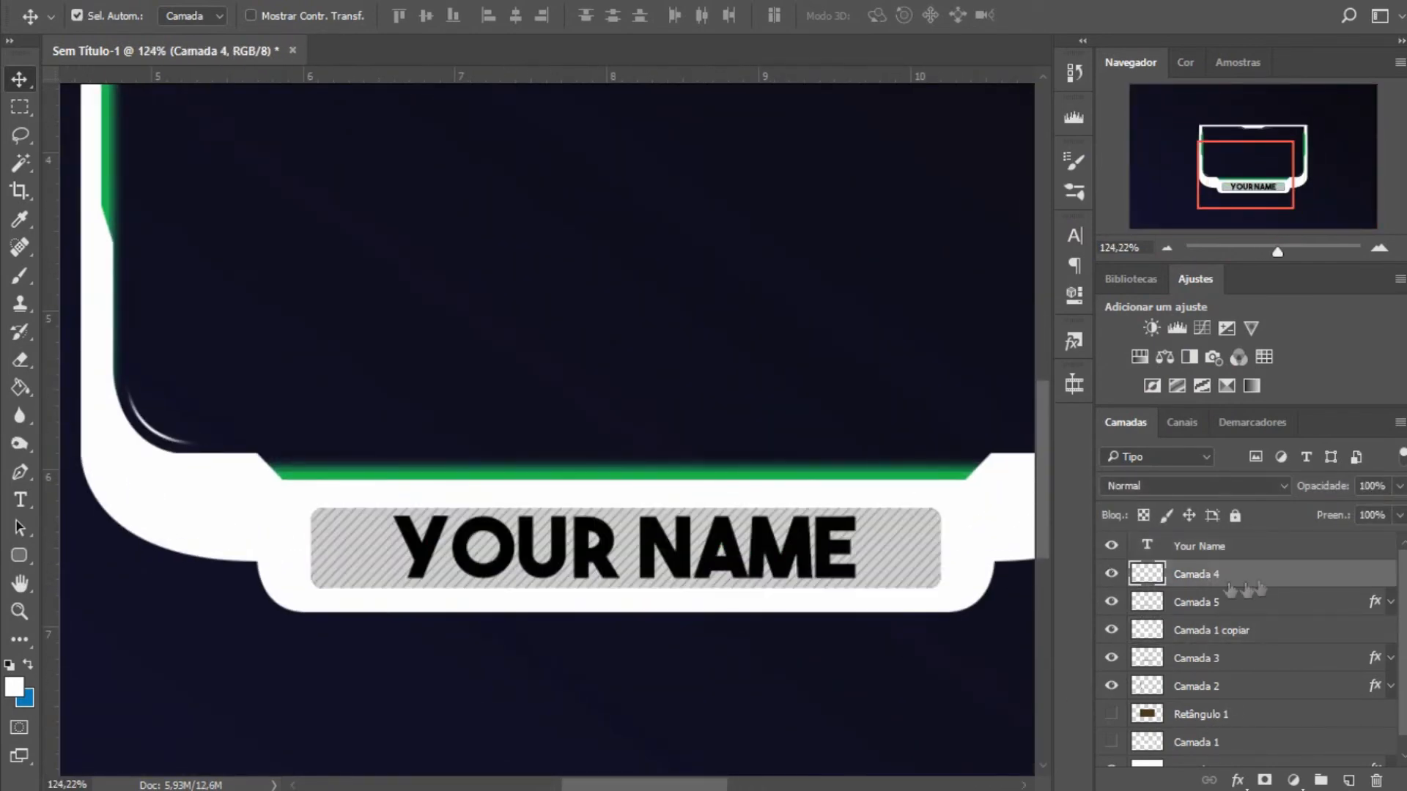
Merge Camada 4 and Camada 5 down into the frame layer Camada 1 copiar.
{"action": "left_click_drag", "start_coordinate": [1246, 584], "coordinate": [1258, 612]}
{"action": "key", "text": "ctrl+e"}
{"action": "left_click", "coordinate": [1239, 573]}
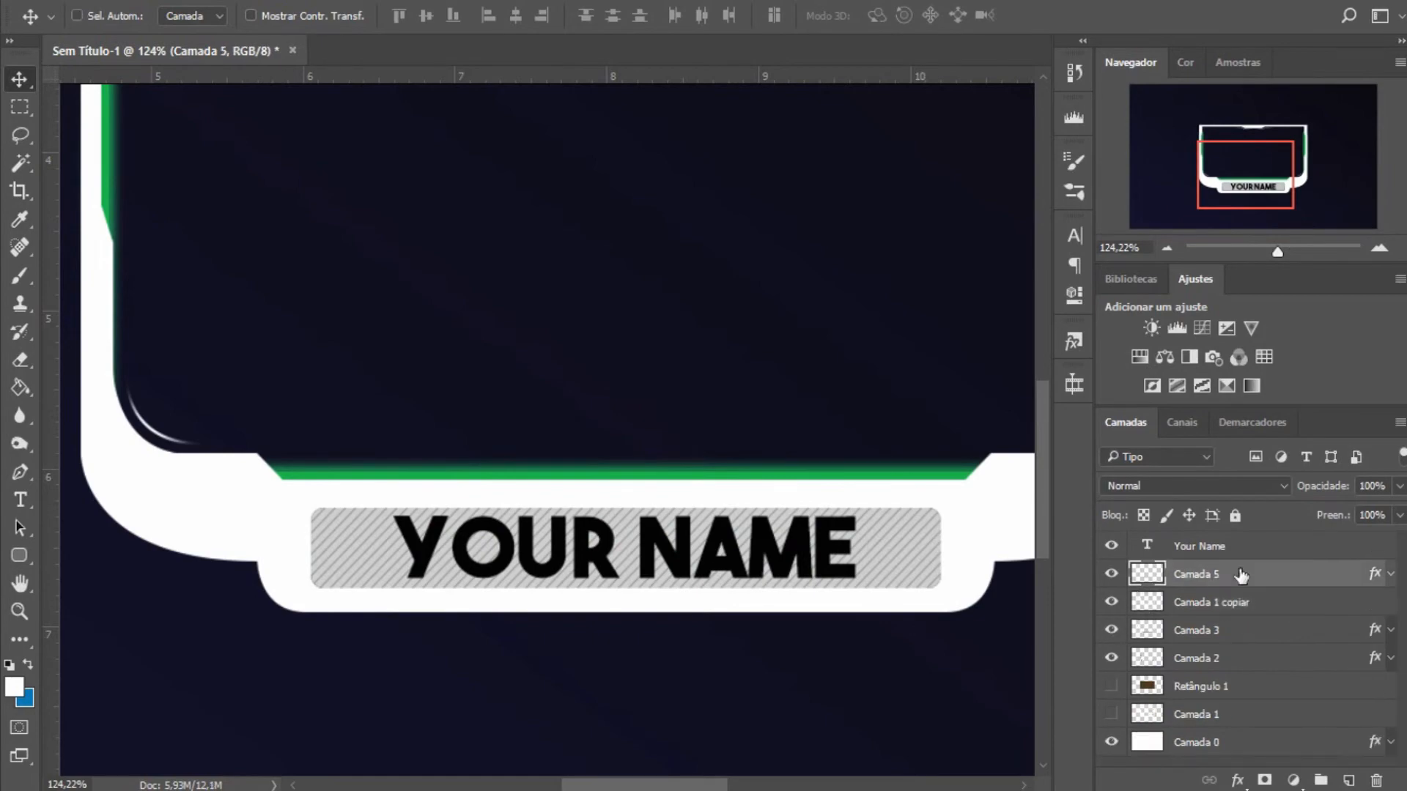
{"action": "key", "text": "ctrl+e"}
Place a vertical guide where the curve of the nameplate's lower-right corner meets its straight bottom edge.
{"action": "scroll", "coordinate": [733, 630], "scroll_direction": "down", "scroll_amount": 3}
{"action": "scroll", "coordinate": [735, 636], "scroll_direction": "up", "scroll_amount": 4}
{"action": "scroll", "coordinate": [731, 632], "scroll_direction": "up", "scroll_amount": 5}
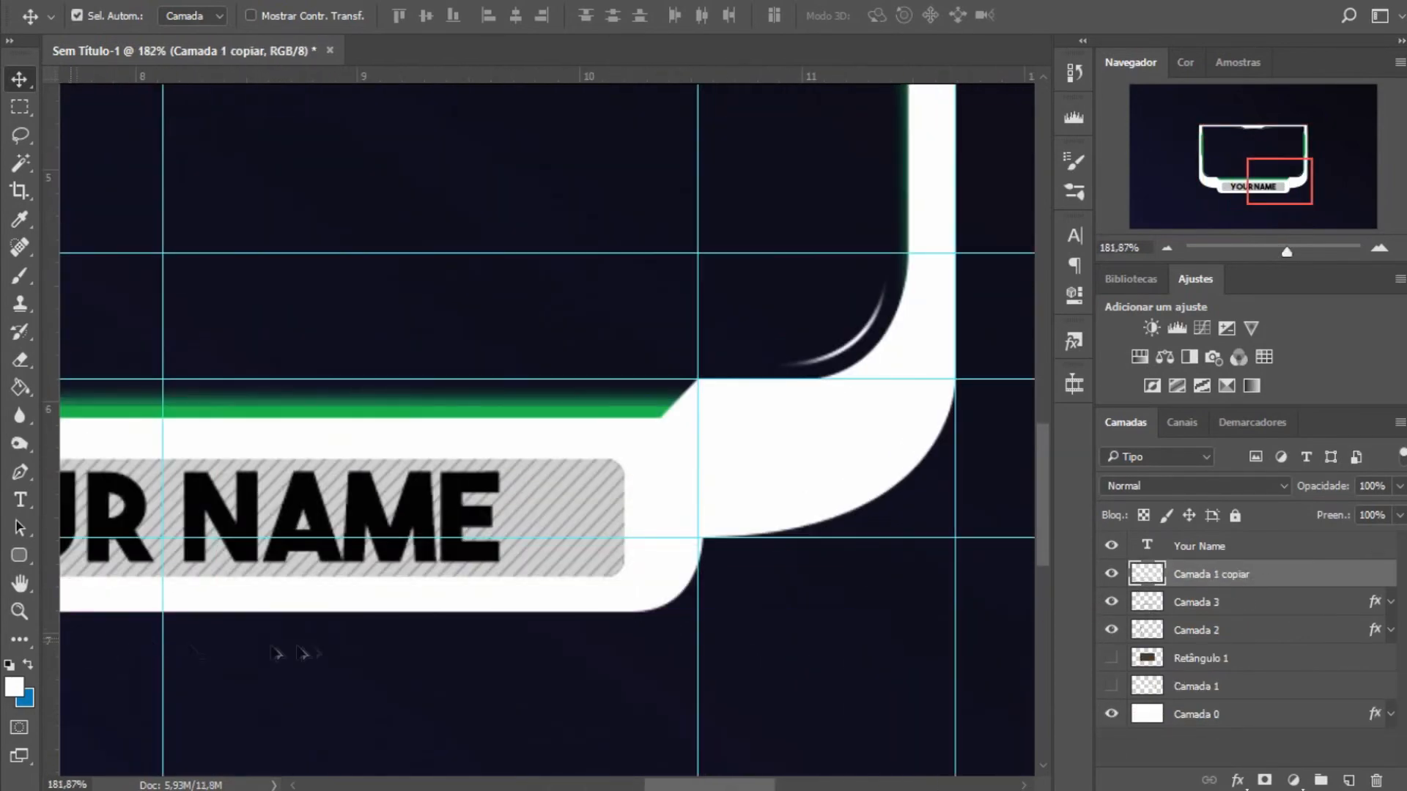
{"action": "left_click_drag", "start_coordinate": [52, 648], "coordinate": [434, 648]}
{"action": "left_click_drag", "start_coordinate": [568, 643], "coordinate": [743, 586]}
{"action": "scroll", "coordinate": [654, 602], "scroll_direction": "down", "scroll_amount": 4}
{"action": "scroll", "coordinate": [726, 591], "scroll_direction": "up", "scroll_amount": 3}
Cut the nameplate's rounded lower-right corner to a straight diagonal by deleting the area outside a Pen path made into a selection.
{"action": "key", "text": "p"}
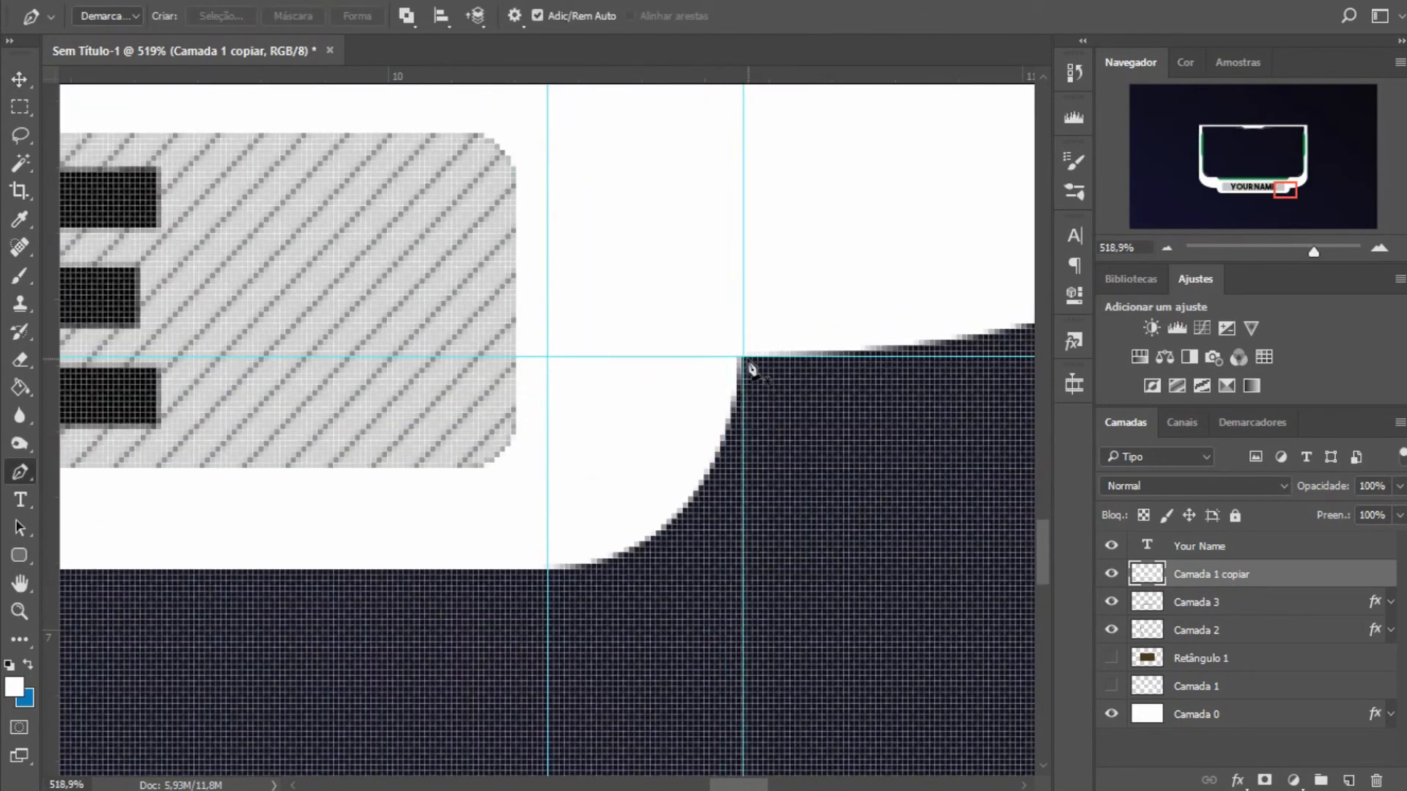
{"action": "scroll", "coordinate": [549, 578], "scroll_direction": "down", "scroll_amount": 6}
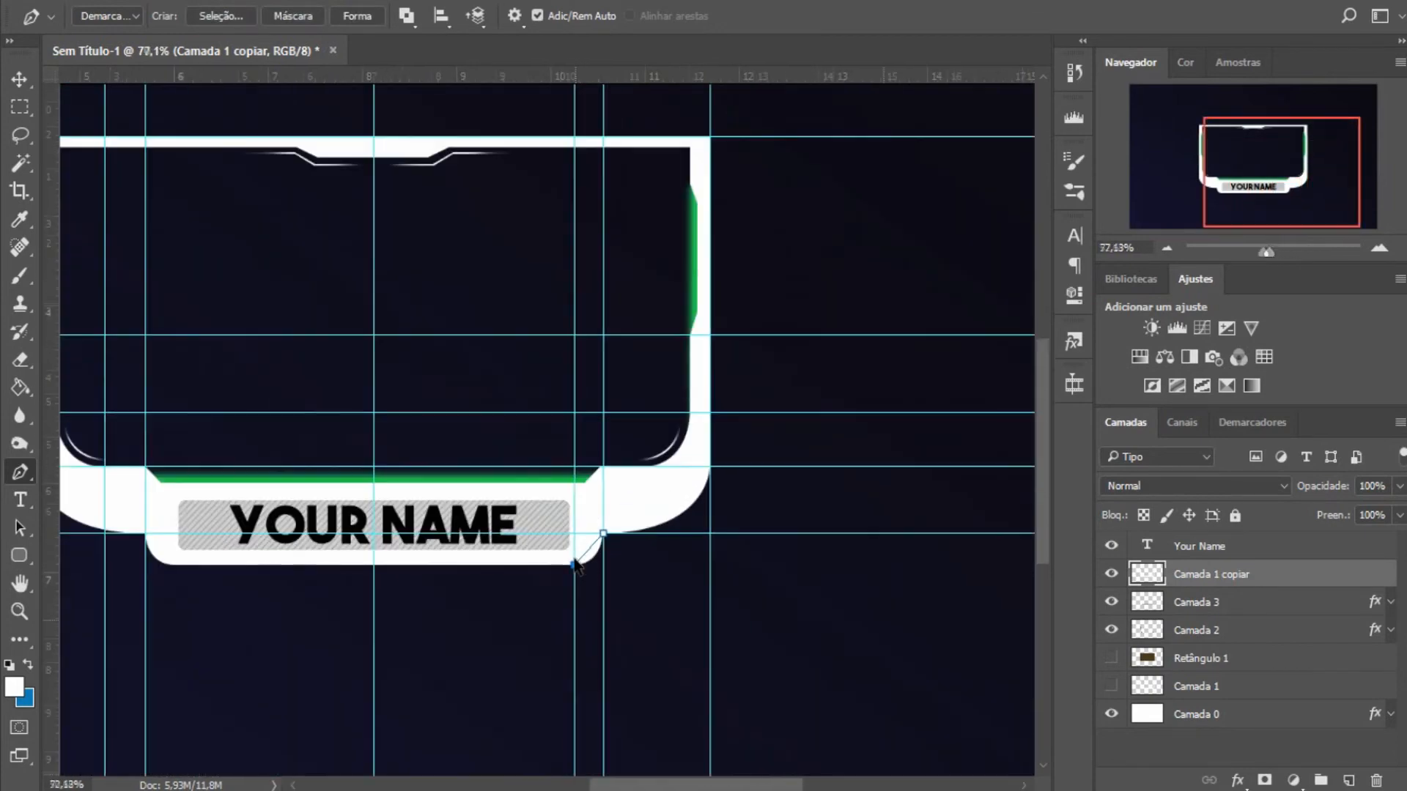
{"action": "scroll", "coordinate": [702, 570], "scroll_direction": "up", "scroll_amount": 7}
{"action": "right_click", "coordinate": [906, 299]}
{"action": "left_click", "coordinate": [922, 404]}
{"action": "key", "text": "Return"}
{"action": "key", "text": "Delete"}
{"action": "key", "text": "ctrl+d"}
{"action": "scroll", "coordinate": [896, 481], "scroll_direction": "down", "scroll_amount": 3}
Cut the nameplate's rounded lower-left corner to a matching straight diagonal using a Pen path turned into a selection.
{"action": "scroll", "coordinate": [888, 489], "scroll_direction": "down", "scroll_amount": 5}
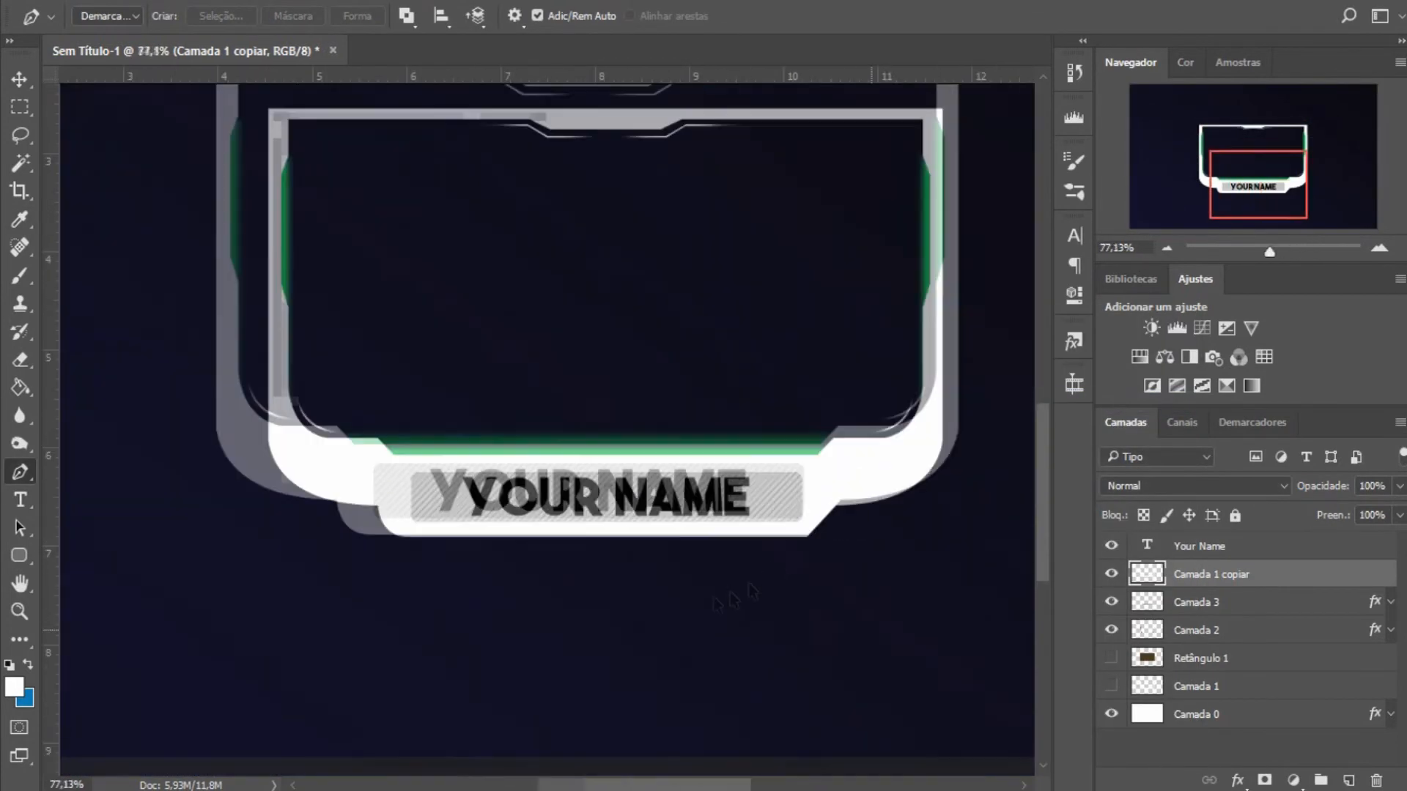
{"action": "scroll", "coordinate": [612, 528], "scroll_direction": "up", "scroll_amount": 5}
{"action": "scroll", "coordinate": [533, 521], "scroll_direction": "up", "scroll_amount": 5}
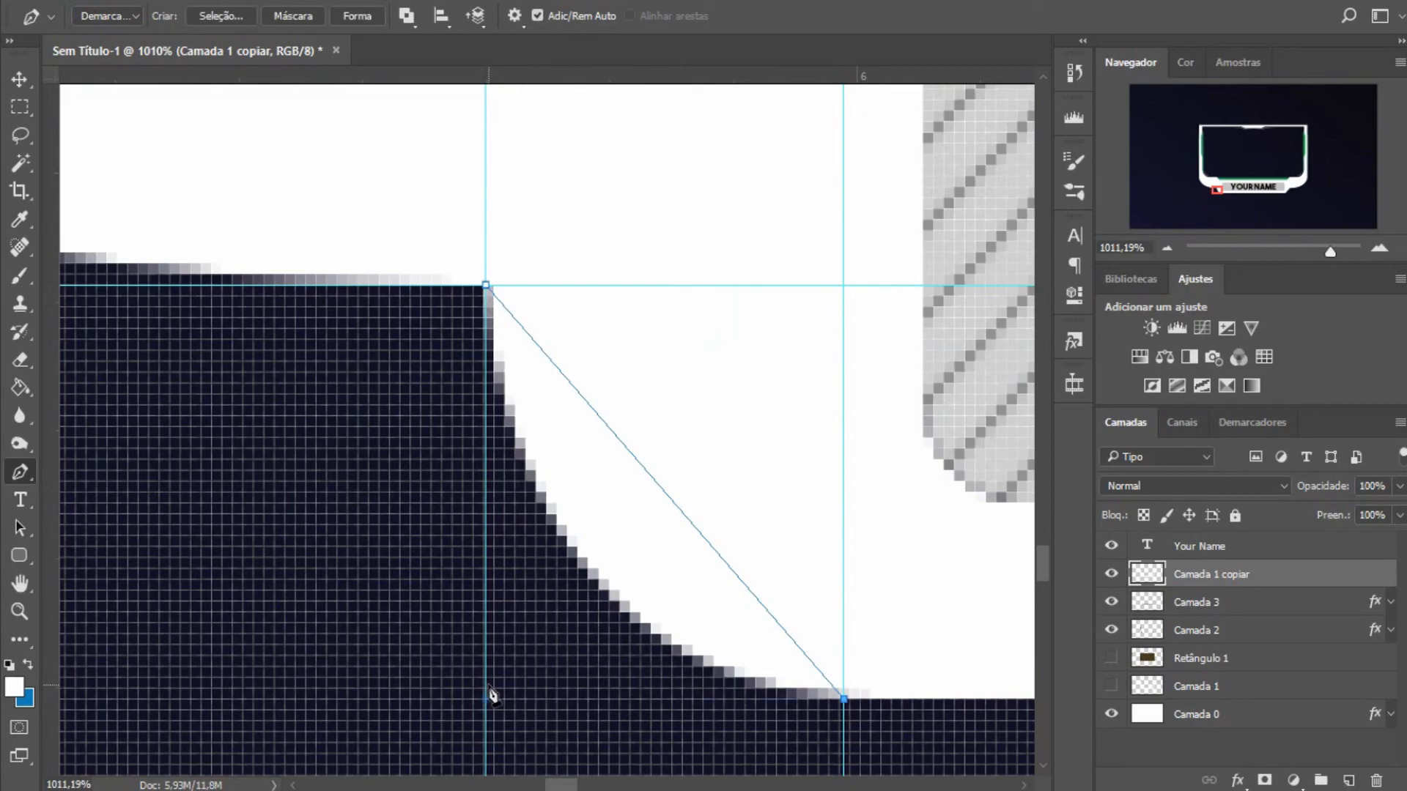
{"action": "right_click", "coordinate": [590, 516]}
{"action": "left_click", "coordinate": [606, 142]}
{"action": "key", "text": "Return"}
{"action": "key", "text": "Delete"}
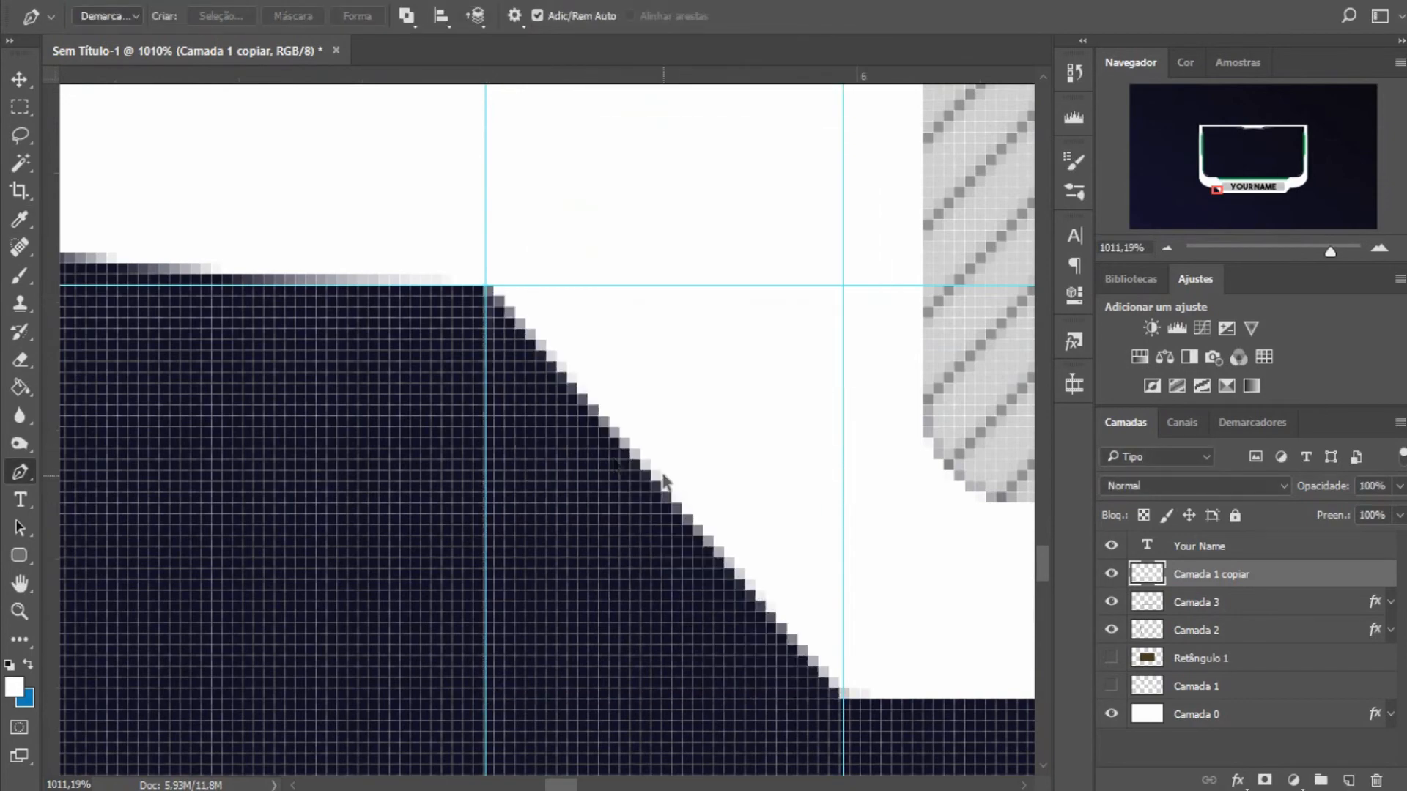
{"action": "key", "text": "ctrl+d"}
Create a new layer above Camada 1 copiar and clip it to that frame layer.
{"action": "scroll", "coordinate": [610, 492], "scroll_direction": "down", "scroll_amount": 5}
{"action": "scroll", "coordinate": [610, 492], "scroll_direction": "down", "scroll_amount": 5}
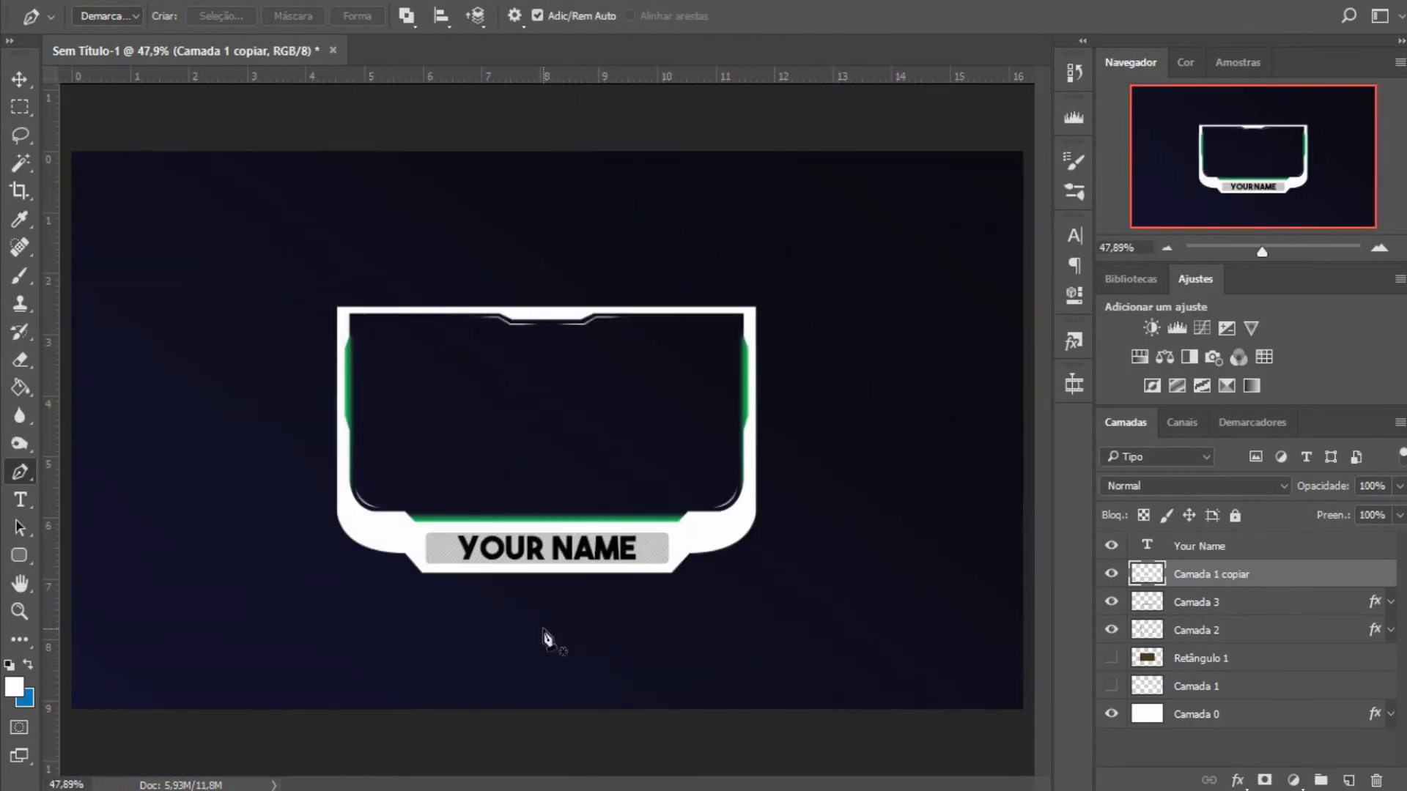
{"action": "scroll", "coordinate": [539, 563], "scroll_direction": "up", "scroll_amount": 6}
{"action": "scroll", "coordinate": [592, 571], "scroll_direction": "down", "scroll_amount": 3}
{"action": "key", "text": "v"}
{"action": "left_click", "coordinate": [1347, 781]}
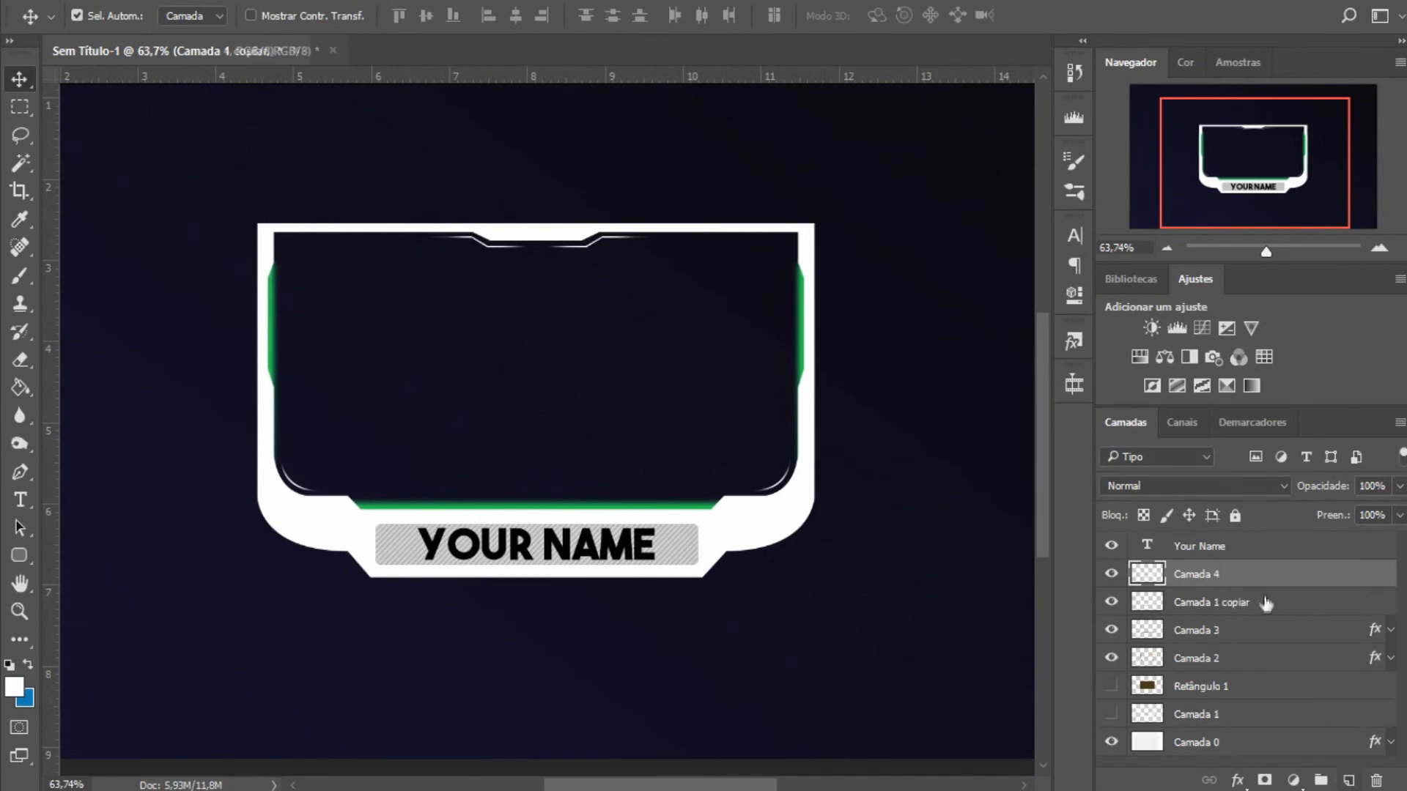
{"action": "right_click", "coordinate": [1261, 576]}
{"action": "left_click", "coordinate": [872, 526]}
Switch to the Brush tool and set the foreground color to green.
{"action": "key", "text": "b"}
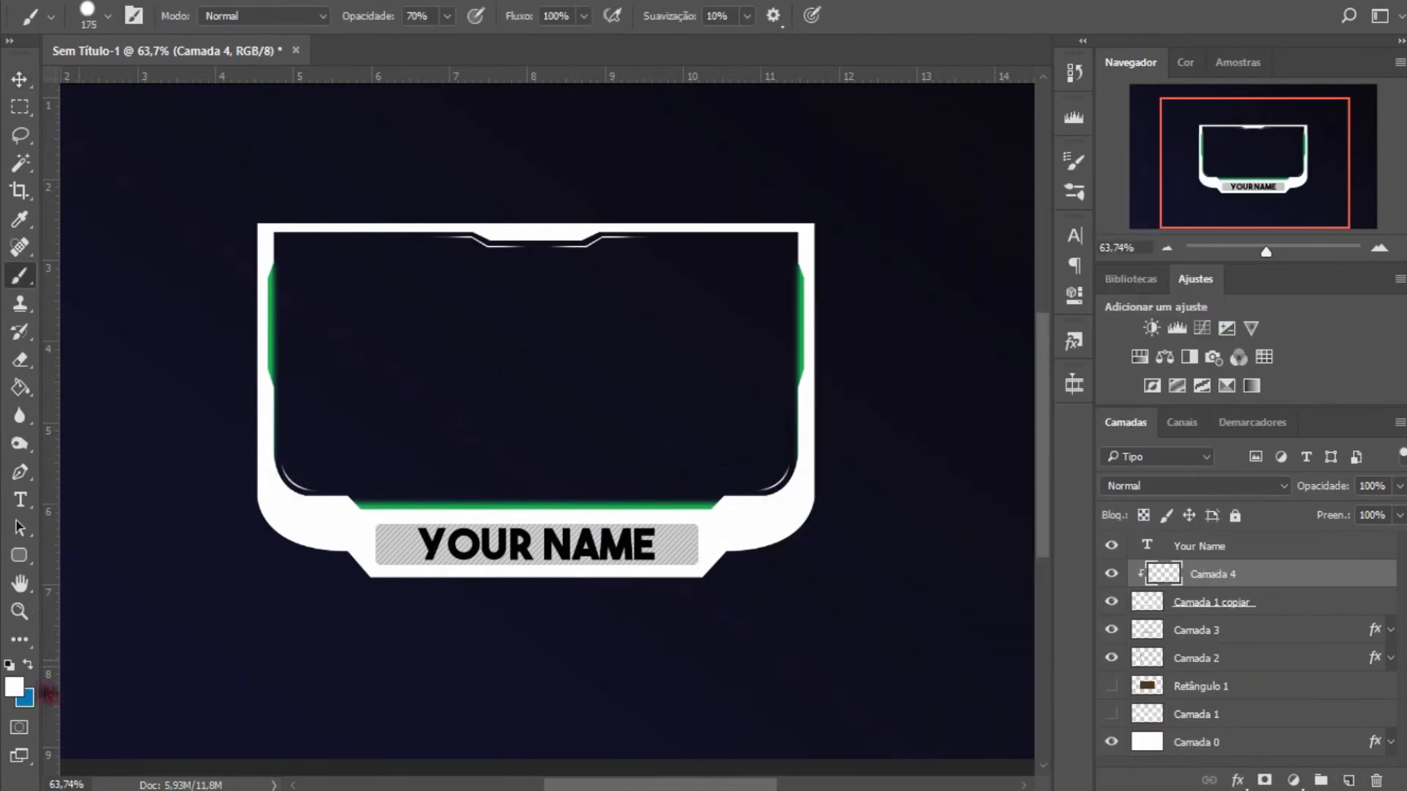
{"action": "left_click", "coordinate": [16, 689]}
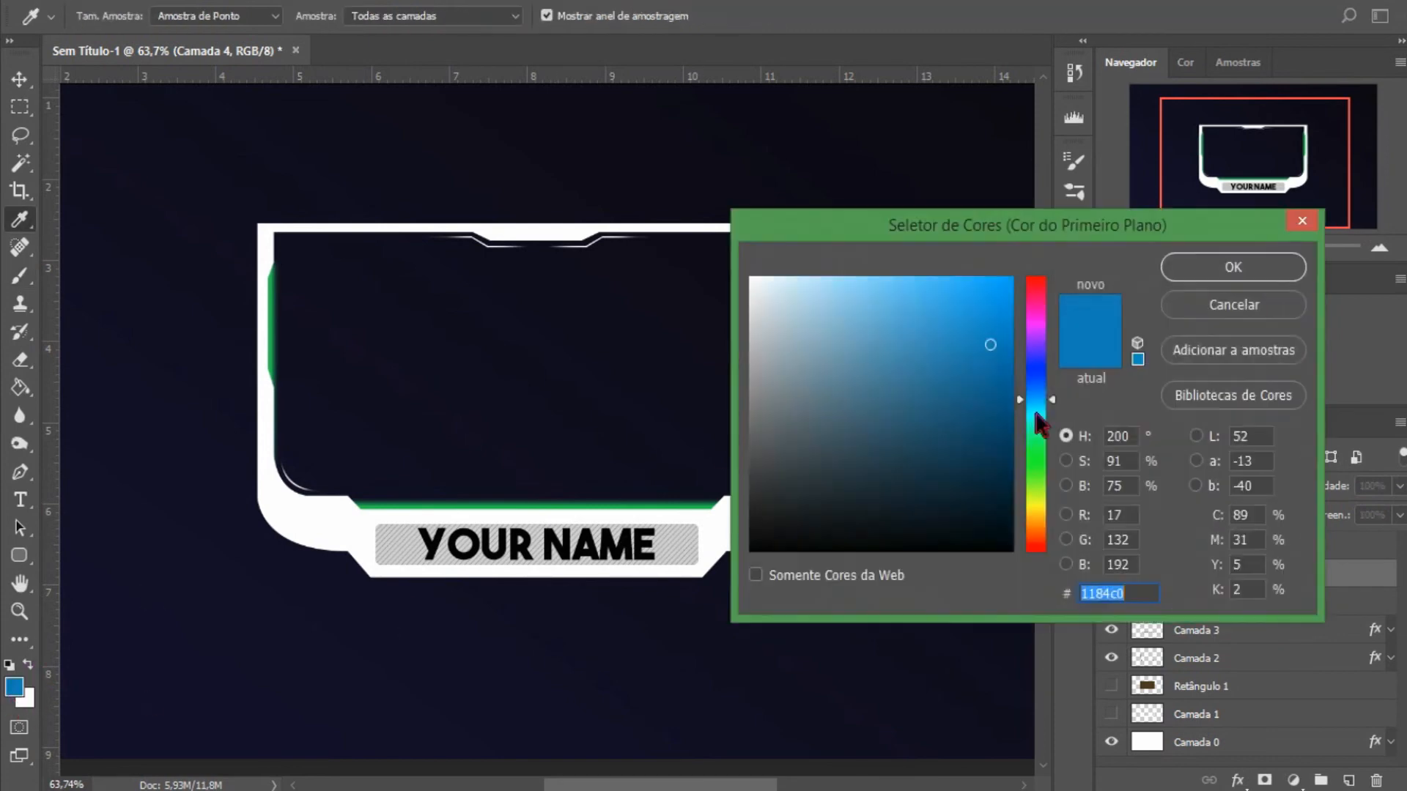
{"action": "left_click", "coordinate": [1038, 455]}
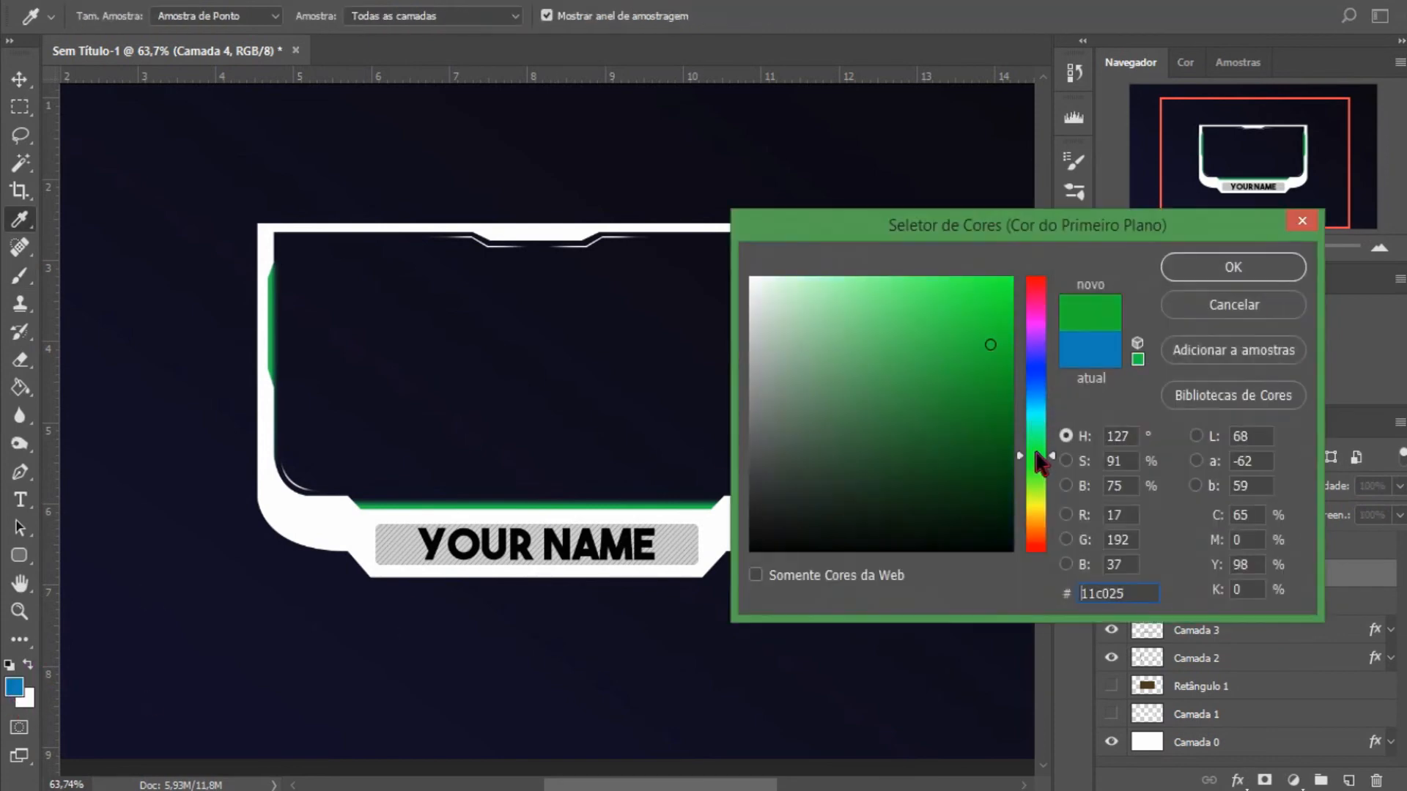
{"action": "left_click", "coordinate": [1233, 266]}
Try different green band patterns across the frame and nameplate with the 175 px hard round brush, undoing each attempt.
{"action": "left_click_drag", "start_coordinate": [278, 549], "coordinate": [454, 476]}
{"action": "left_click_drag", "start_coordinate": [638, 564], "coordinate": [806, 440]}
{"action": "key", "text": "ctrl+alt+z"}
{"action": "key", "text": "ctrl+alt+z"}
{"action": "key", "text": "ctrl+alt+z"}
{"action": "left_click_drag", "start_coordinate": [271, 506], "coordinate": [763, 228]}
{"action": "mouse_move", "coordinate": [652, 557]}
{"action": "left_mouse_down"}
{"action": "mouse_move", "coordinate": [806, 432]}
{"action": "mouse_move", "coordinate": [591, 659]}
{"action": "left_mouse_up"}
{"action": "scroll", "coordinate": [599, 704], "scroll_direction": "down", "scroll_amount": 5}
{"action": "scroll", "coordinate": [599, 703], "scroll_direction": "up", "scroll_amount": 5}
{"action": "key", "text": "ctrl+alt+z"}
{"action": "key", "text": "ctrl+alt+z"}
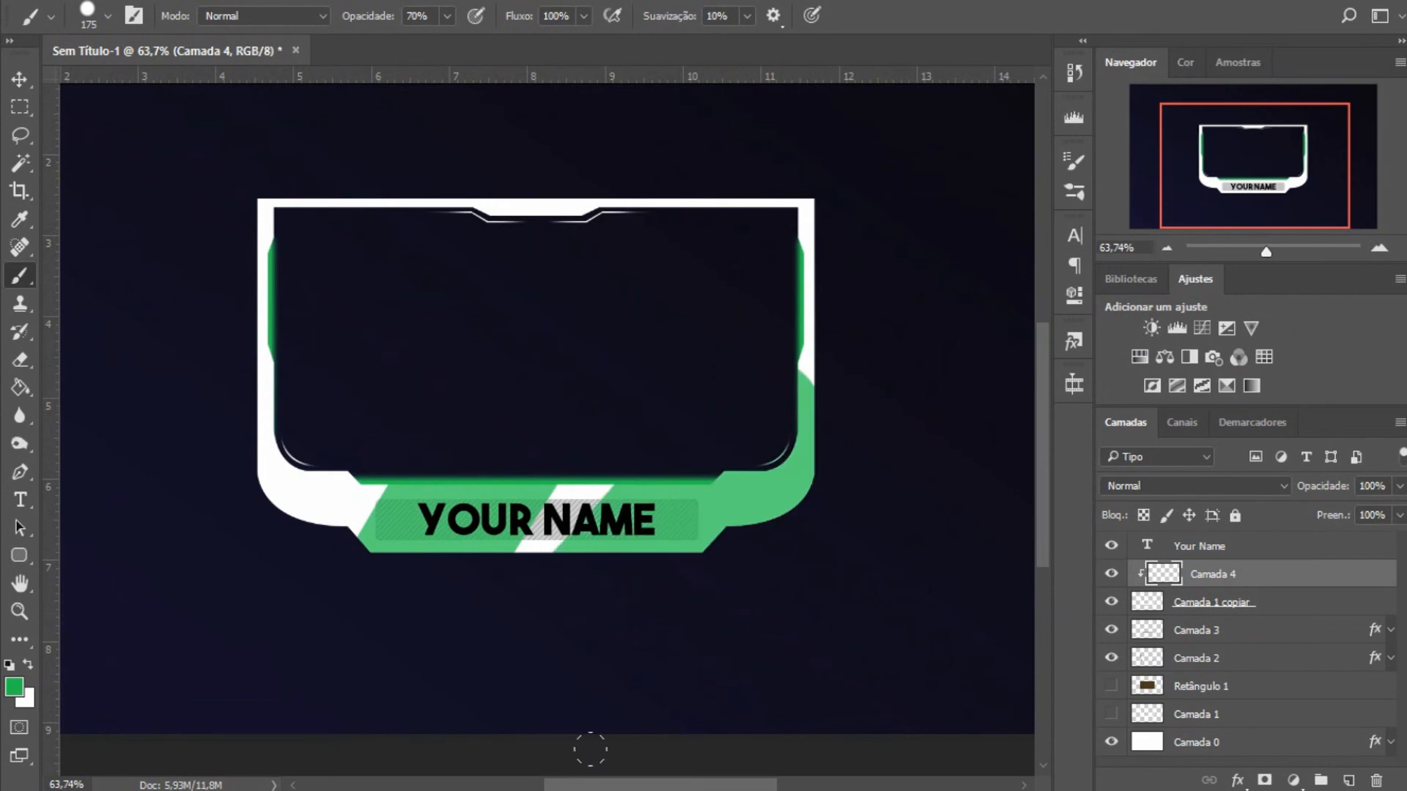
{"action": "key", "text": "ctrl+alt+z"}
{"action": "key", "text": "ctrl+alt+z"}
{"action": "mouse_move", "coordinate": [264, 352]}
{"action": "left_mouse_down"}
{"action": "mouse_move", "coordinate": [420, 613]}
{"action": "mouse_move", "coordinate": [601, 499]}
{"action": "left_mouse_up"}
{"action": "key", "text": "ctrl+alt+z"}
{"action": "key", "text": "ctrl+alt+z"}
{"action": "left_click_drag", "start_coordinate": [308, 528], "coordinate": [689, 213]}
{"action": "key", "text": "ctrl+alt+z"}
{"action": "left_click_drag", "start_coordinate": [410, 550], "coordinate": [659, 212]}
{"action": "left_click_drag", "start_coordinate": [682, 556], "coordinate": [810, 381]}
{"action": "key", "text": "ctrl+alt+z"}
{"action": "key", "text": "ctrl+alt+z"}
{"action": "left_click_drag", "start_coordinate": [469, 557], "coordinate": [777, 469]}
{"action": "key", "text": "ctrl+alt+z"}
{"action": "key", "text": "ctrl+alt+z"}
{"action": "mouse_move", "coordinate": [374, 432]}
{"action": "left_mouse_down"}
{"action": "mouse_move", "coordinate": [480, 628]}
{"action": "mouse_move", "coordinate": [271, 307]}
{"action": "left_mouse_up"}
{"action": "left_click_drag", "start_coordinate": [660, 206], "coordinate": [760, 616]}
{"action": "key", "text": "ctrl+alt+z"}
{"action": "key", "text": "ctrl+alt+z"}
{"action": "key", "text": "ctrl+alt+z"}
{"action": "left_click_drag", "start_coordinate": [682, 527], "coordinate": [374, 709]}
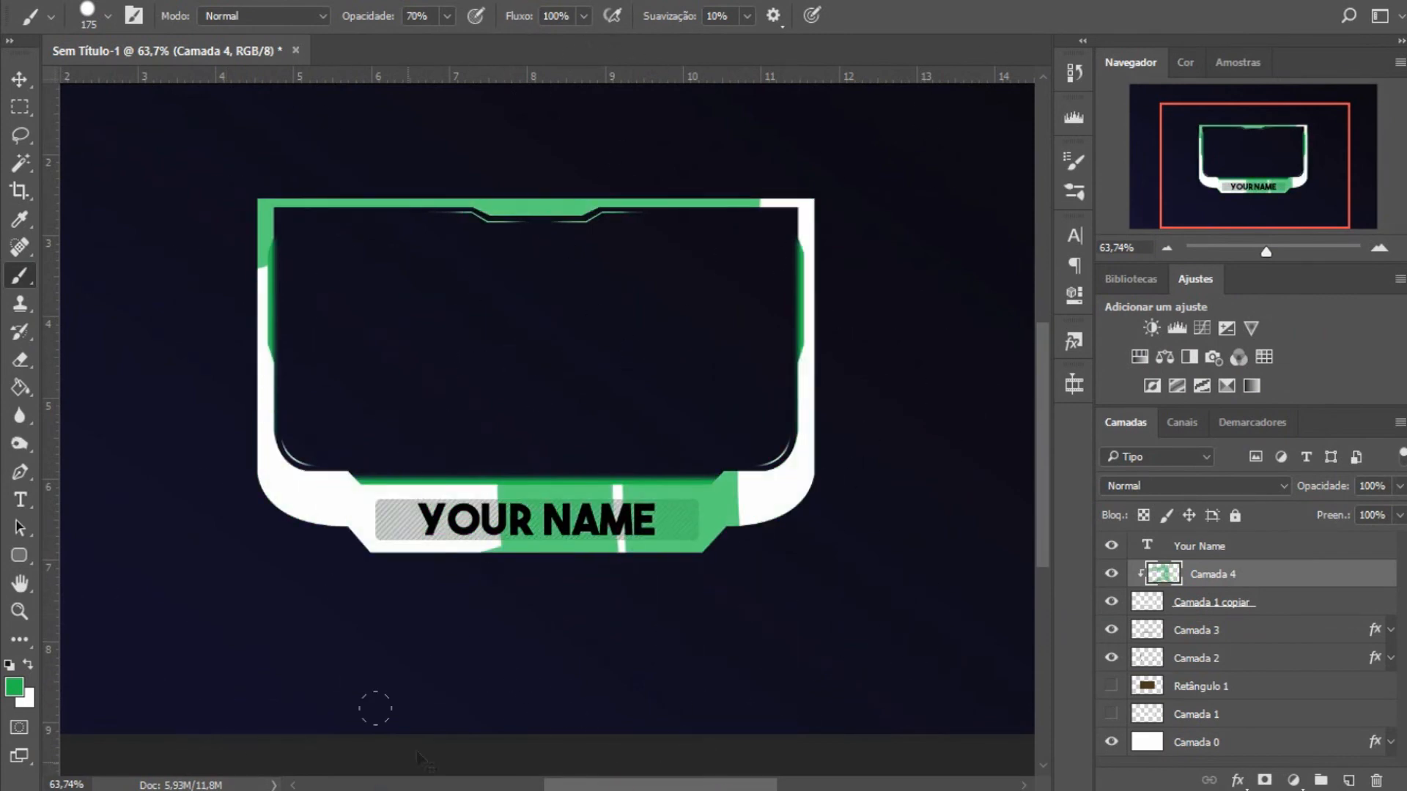
{"action": "key", "text": "ctrl+alt+z"}
{"action": "key", "text": "ctrl+alt+z"}
{"action": "left_click_drag", "start_coordinate": [470, 251], "coordinate": [605, 173]}
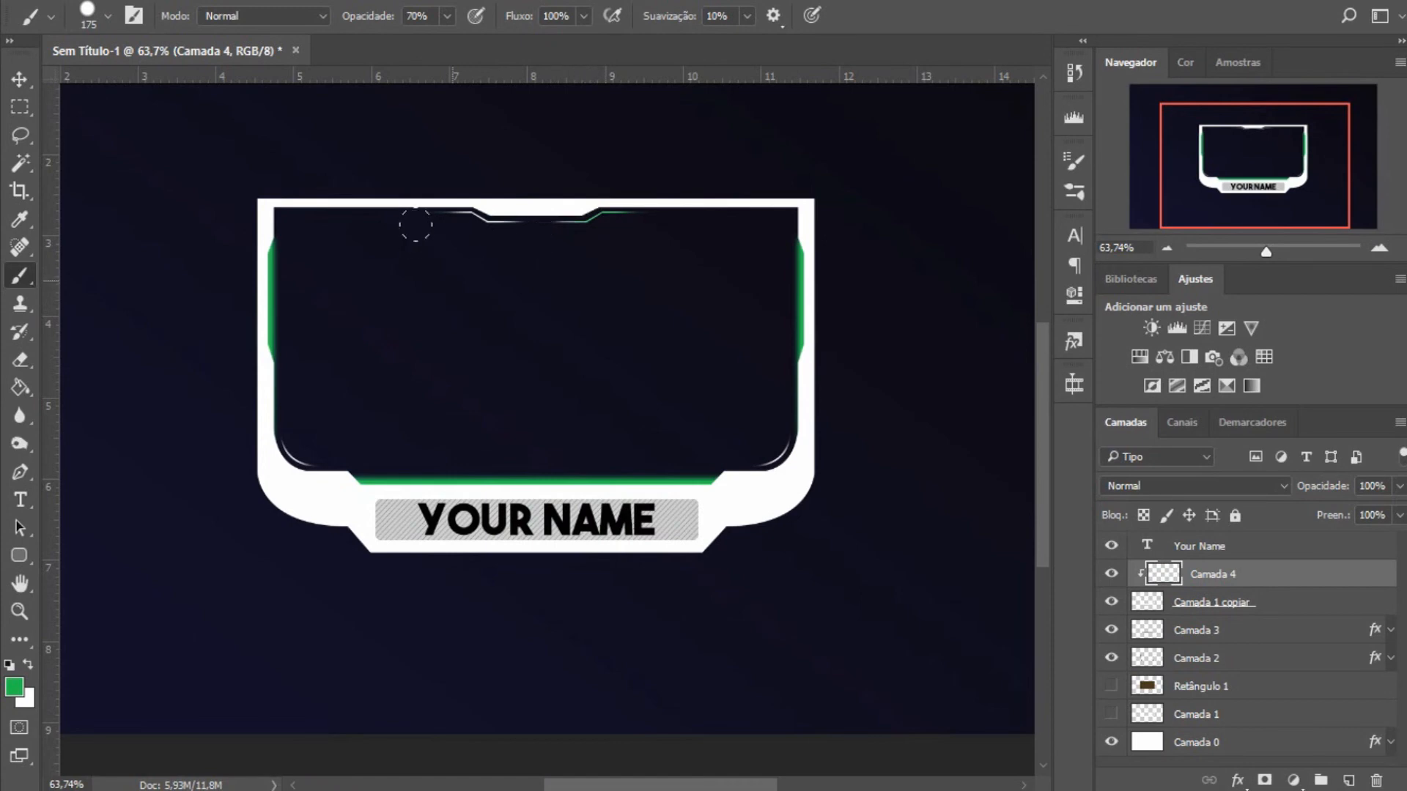
{"action": "key", "text": "ctrl+alt+z"}
{"action": "mouse_move", "coordinate": [777, 513]}
{"action": "left_mouse_down"}
{"action": "mouse_move", "coordinate": [220, 323]}
{"action": "mouse_move", "coordinate": [469, 209]}
{"action": "left_mouse_up"}
{"action": "key", "text": "ctrl+alt+z"}
{"action": "key", "text": "ctrl+alt+z"}
{"action": "left_click_drag", "start_coordinate": [293, 213], "coordinate": [352, 528]}
{"action": "left_click_drag", "start_coordinate": [791, 235], "coordinate": [587, 652]}
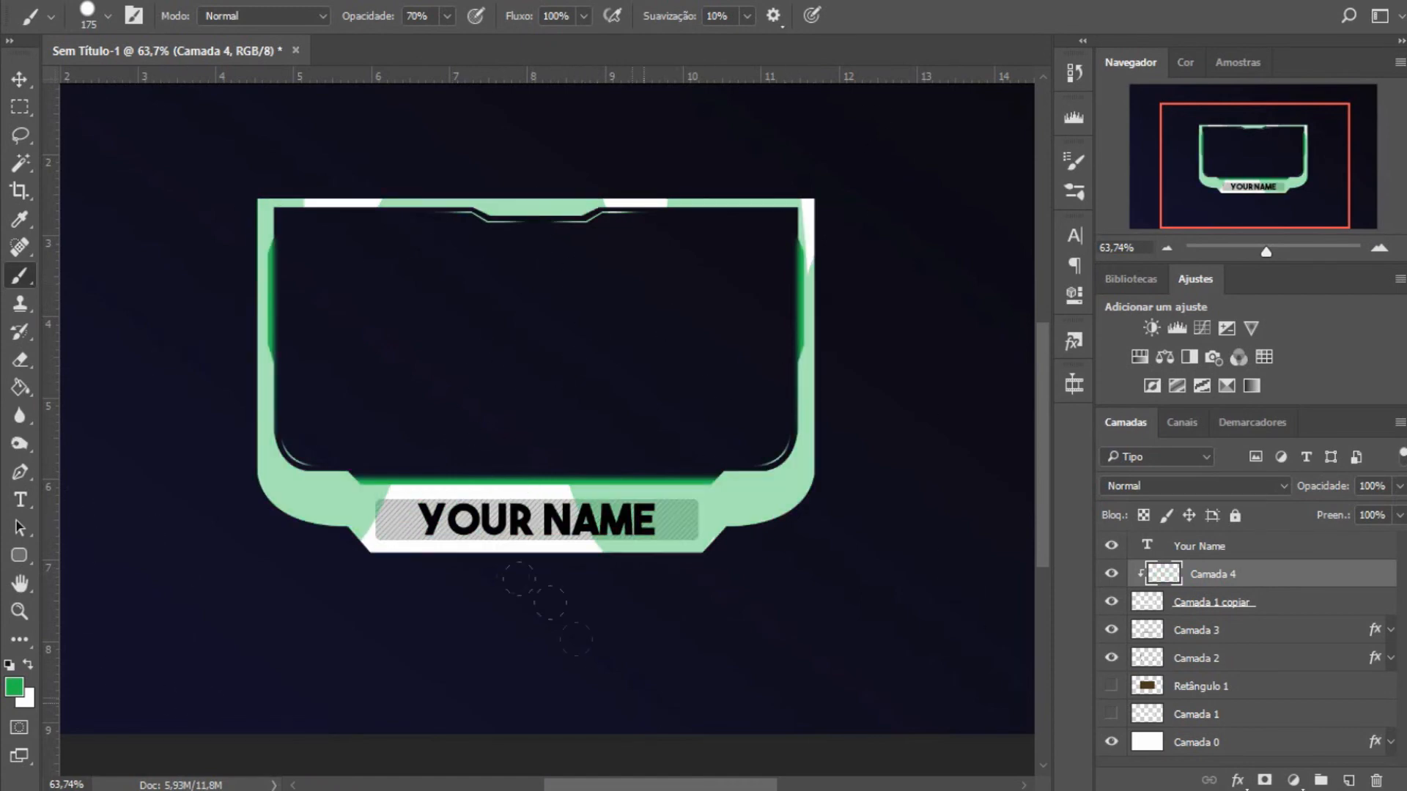
{"action": "key", "text": "ctrl+alt+z"}
{"action": "key", "text": "ctrl+alt+z"}
{"action": "scroll", "coordinate": [587, 653], "scroll_direction": "down", "scroll_amount": 6}
{"action": "left_click_drag", "start_coordinate": [410, 410], "coordinate": [477, 531]}
{"action": "left_click_drag", "start_coordinate": [692, 352], "coordinate": [565, 540]}
{"action": "key", "text": "ctrl+alt+z"}
{"action": "key", "text": "ctrl+alt+z"}
Try painting the frame green with a textured 250 px brush and undo the strokes.
{"action": "scroll", "coordinate": [581, 540], "scroll_direction": "up", "scroll_amount": 5}
{"action": "right_click", "coordinate": [406, 453]}
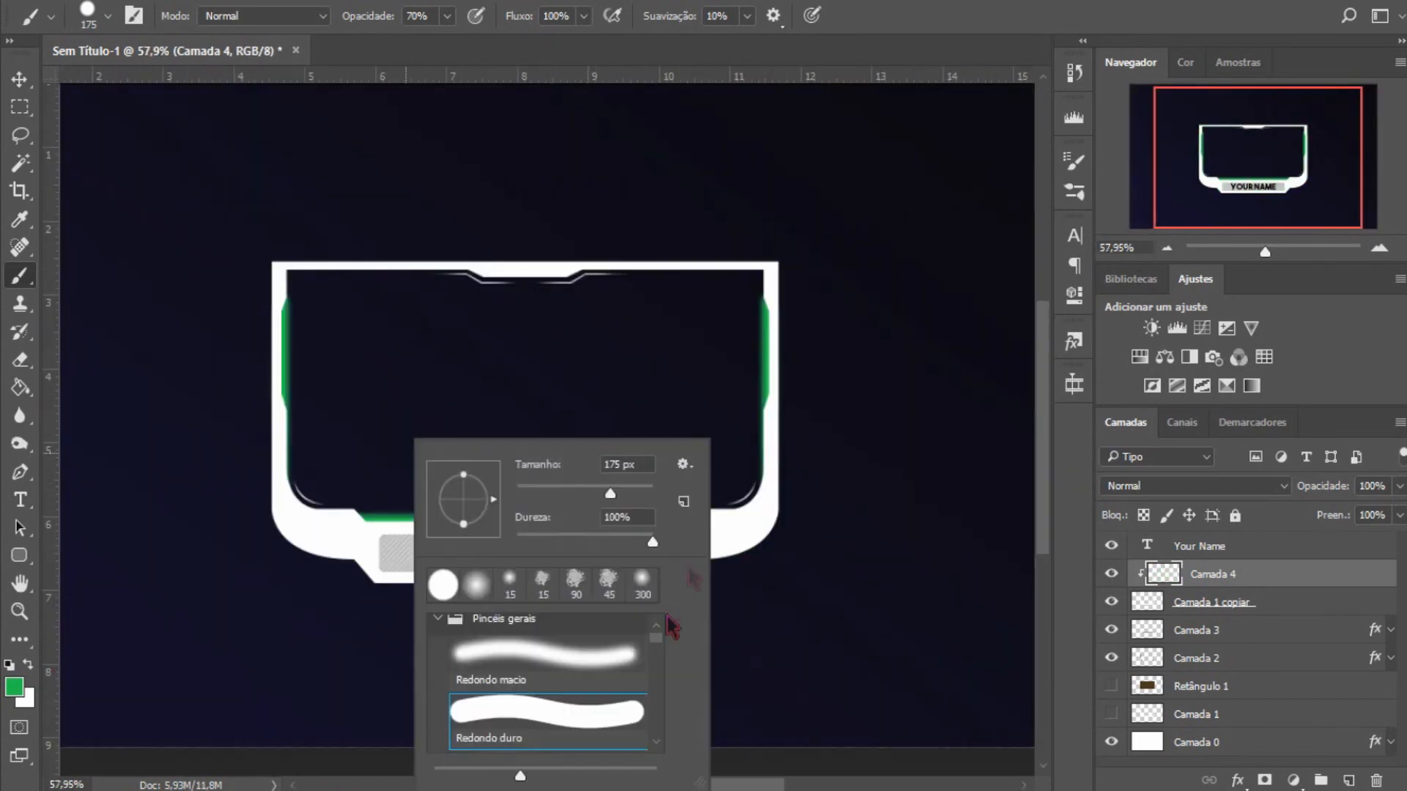
{"action": "mouse_move", "coordinate": [451, 212]}
{"action": "left_mouse_down"}
{"action": "mouse_move", "coordinate": [507, 620]}
{"action": "mouse_move", "coordinate": [339, 176]}
{"action": "left_mouse_up"}
{"action": "key", "text": "ctrl+alt+z"}
{"action": "left_click_drag", "start_coordinate": [769, 279], "coordinate": [513, 579]}
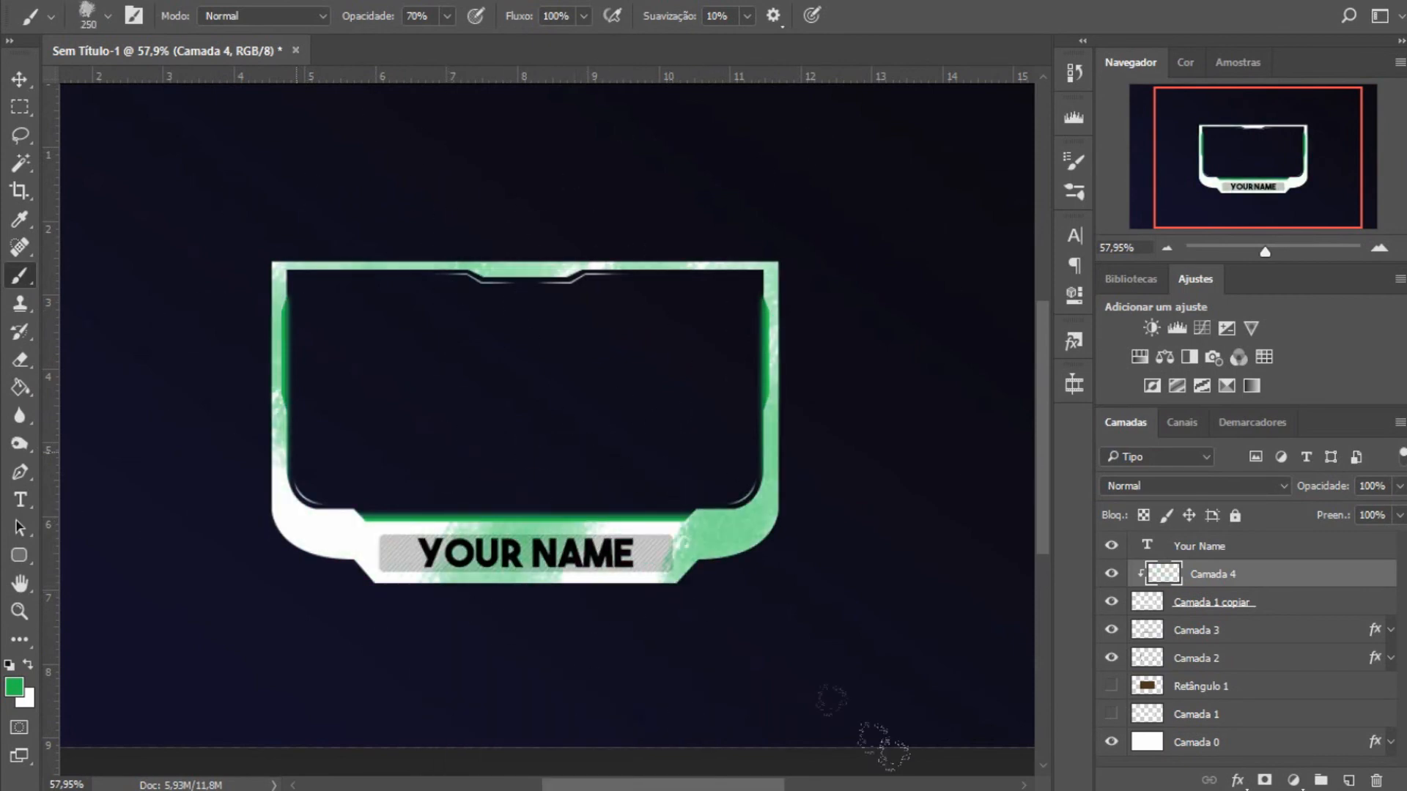
{"action": "left_click_drag", "start_coordinate": [770, 307], "coordinate": [330, 557]}
{"action": "scroll", "coordinate": [659, 647], "scroll_direction": "down", "scroll_amount": 5}
{"action": "key", "text": "ctrl+alt+z"}
{"action": "key", "text": "ctrl+alt+z"}
{"action": "scroll", "coordinate": [590, 634], "scroll_direction": "up", "scroll_amount": 10}
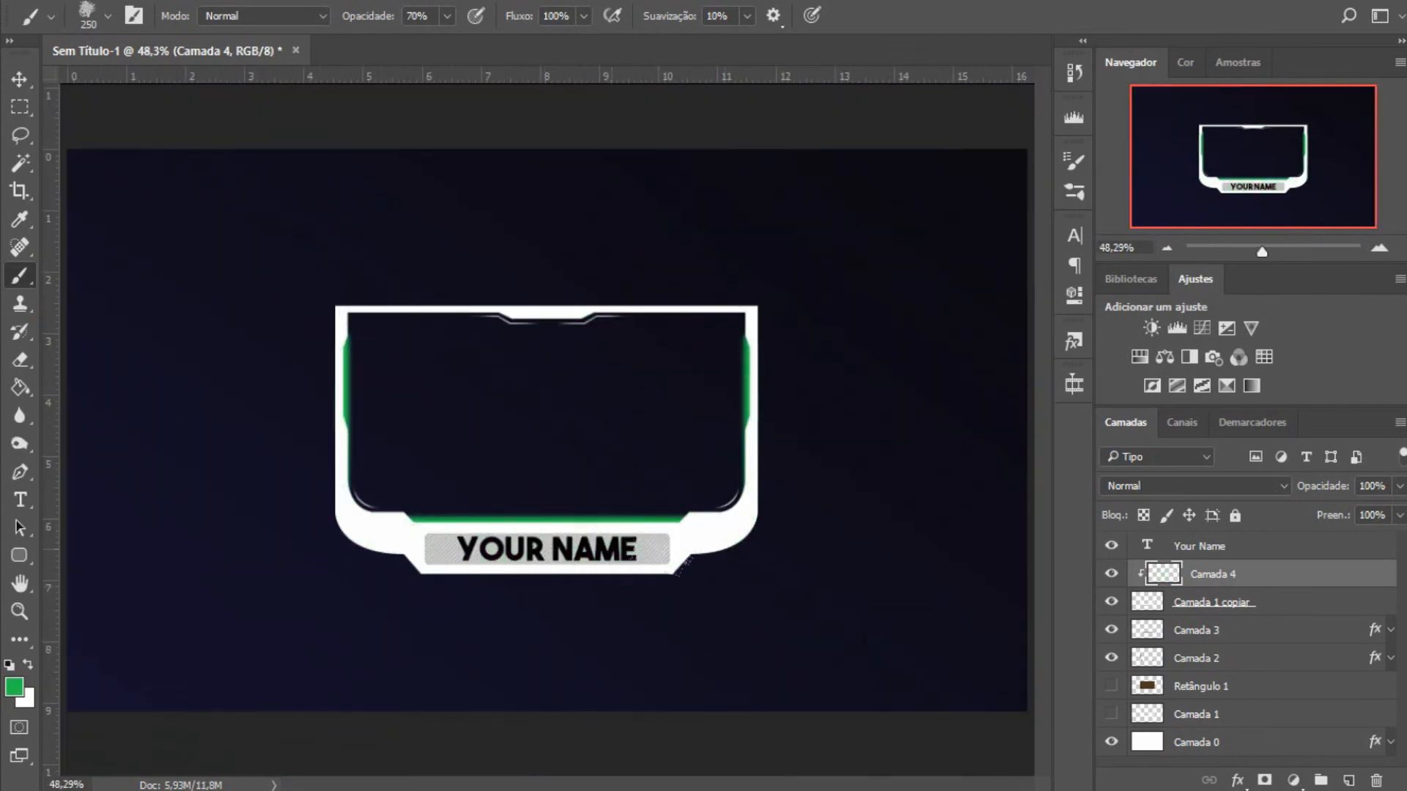
{"action": "key", "text": "ctrl+alt+z"}
{"action": "mouse_move", "coordinate": [352, 491]}
{"action": "left_mouse_down"}
{"action": "mouse_move", "coordinate": [575, 493]}
{"action": "mouse_move", "coordinate": [619, 513]}
{"action": "mouse_move", "coordinate": [584, 613]}
{"action": "left_mouse_up"}
{"action": "scroll", "coordinate": [618, 642], "scroll_direction": "down", "scroll_amount": 5}
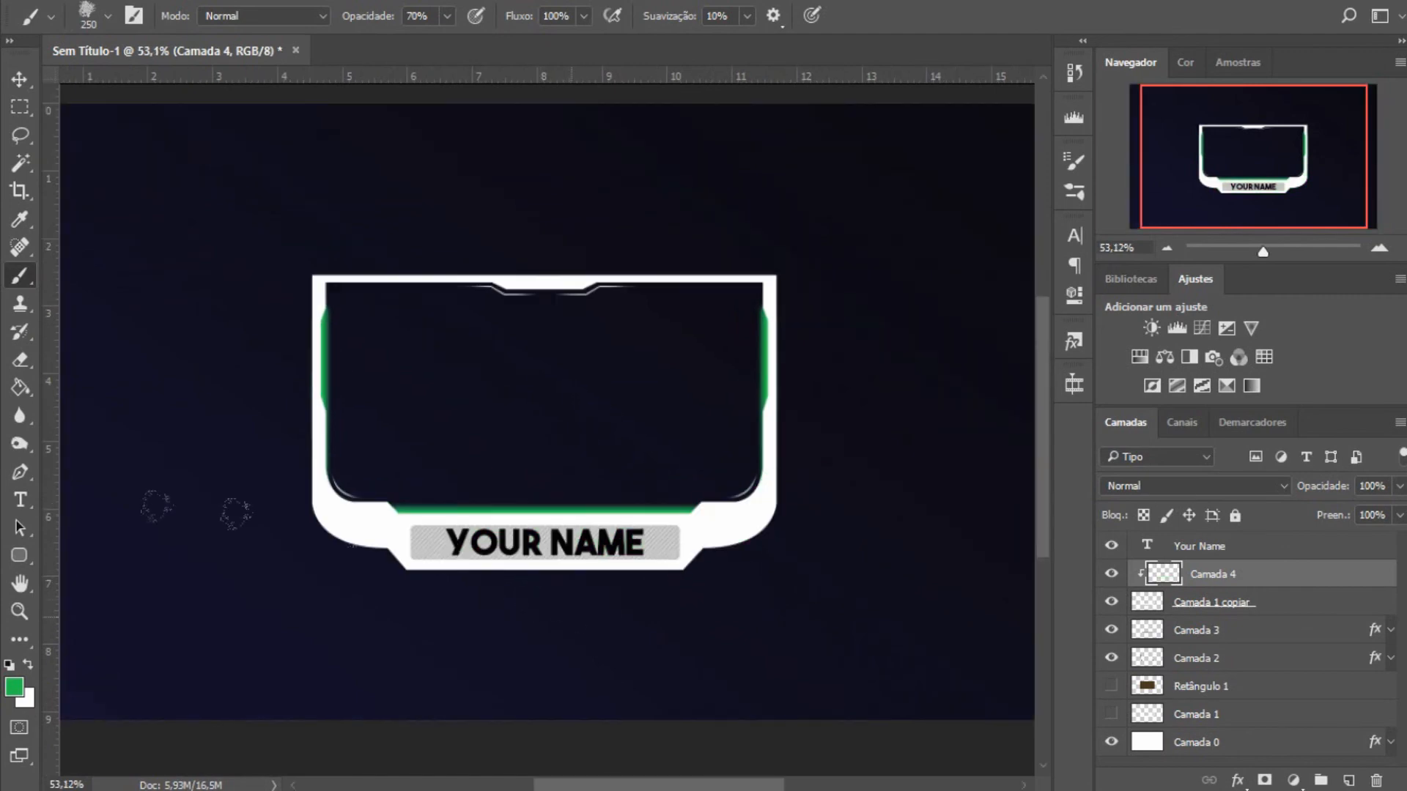
Paint green diagonal bands over the frame and nameplate on a clipped layer with the 175 px hard round brush.
{"action": "right_click", "coordinate": [257, 425]}
{"action": "key", "text": "Return"}
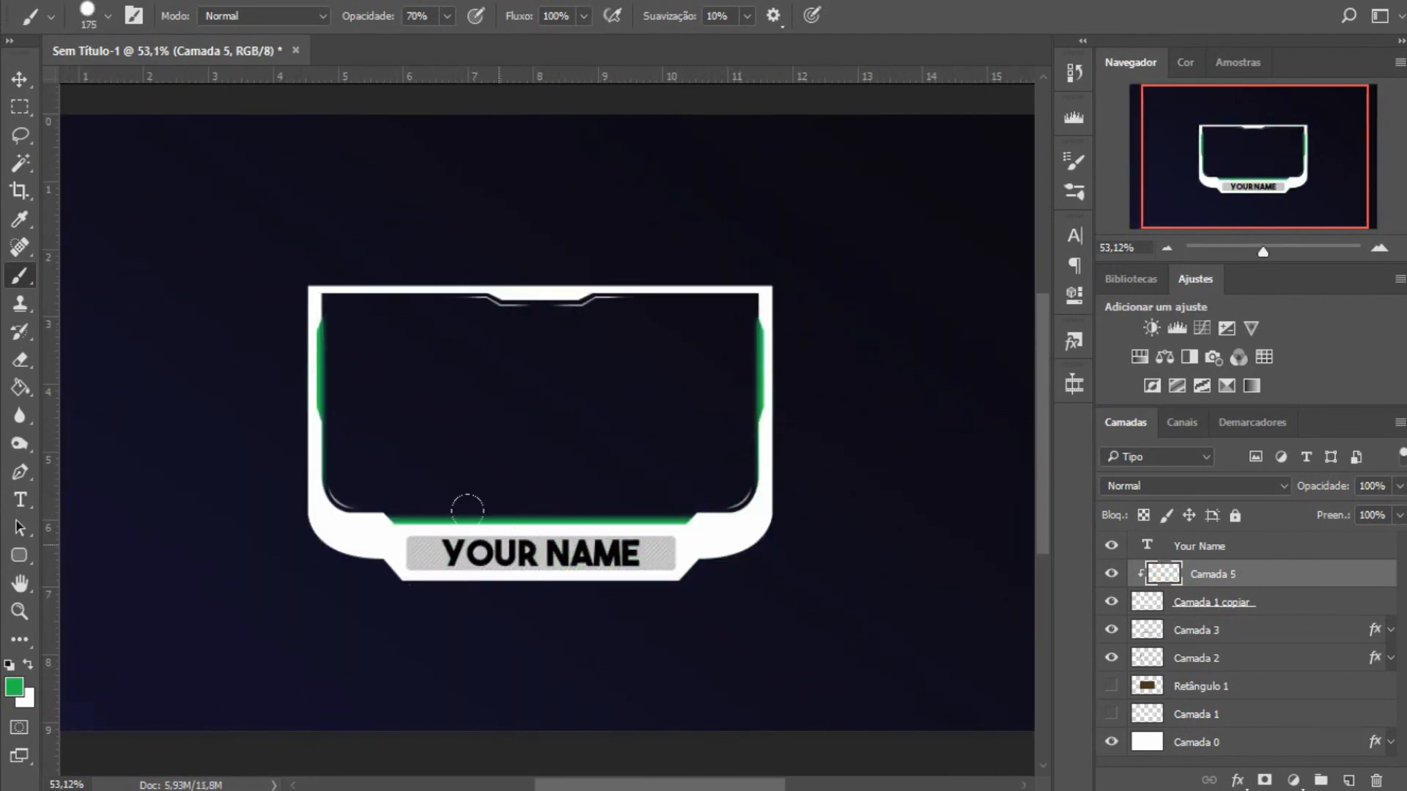
{"action": "key", "text": "bracketright"}
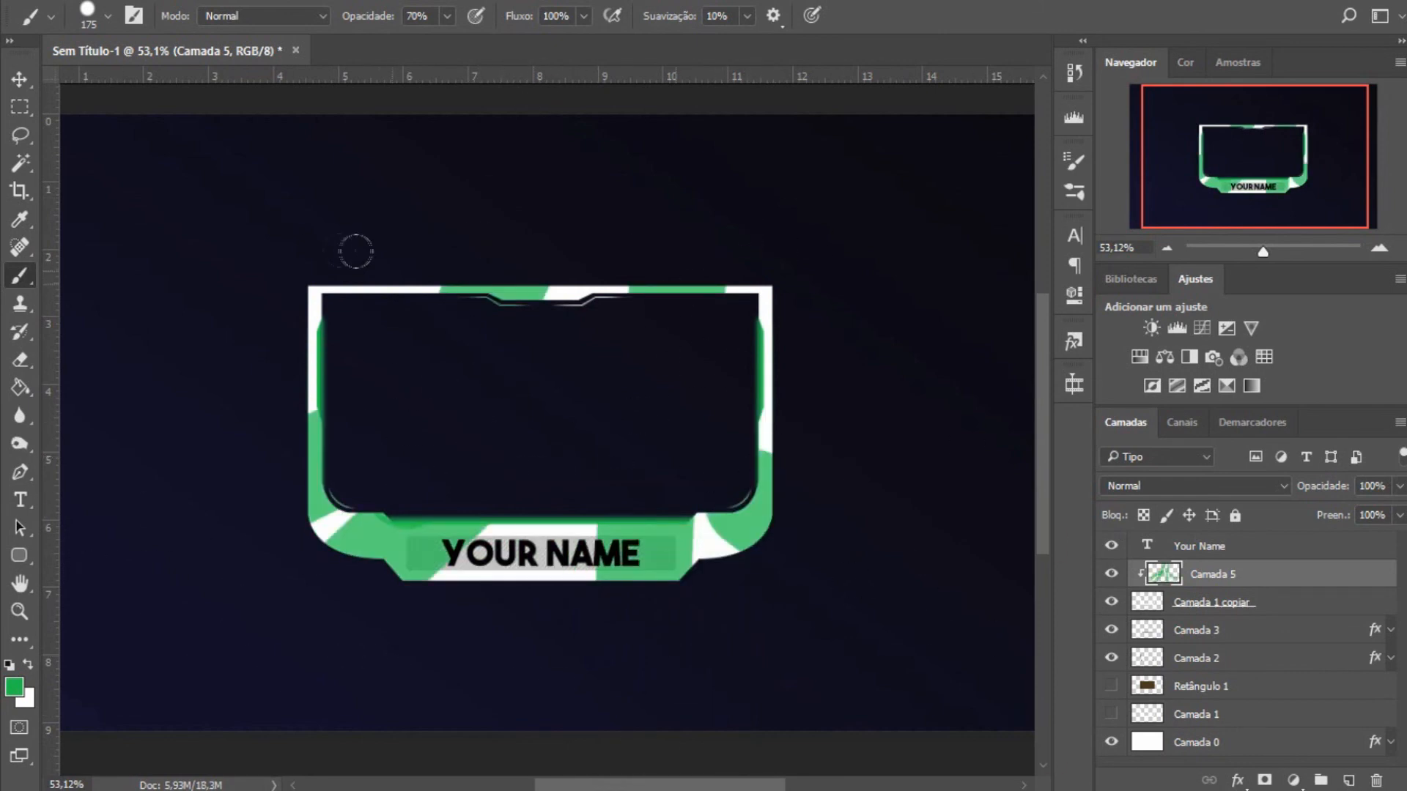
{"action": "scroll", "coordinate": [634, 615], "scroll_direction": "down", "scroll_amount": 5}
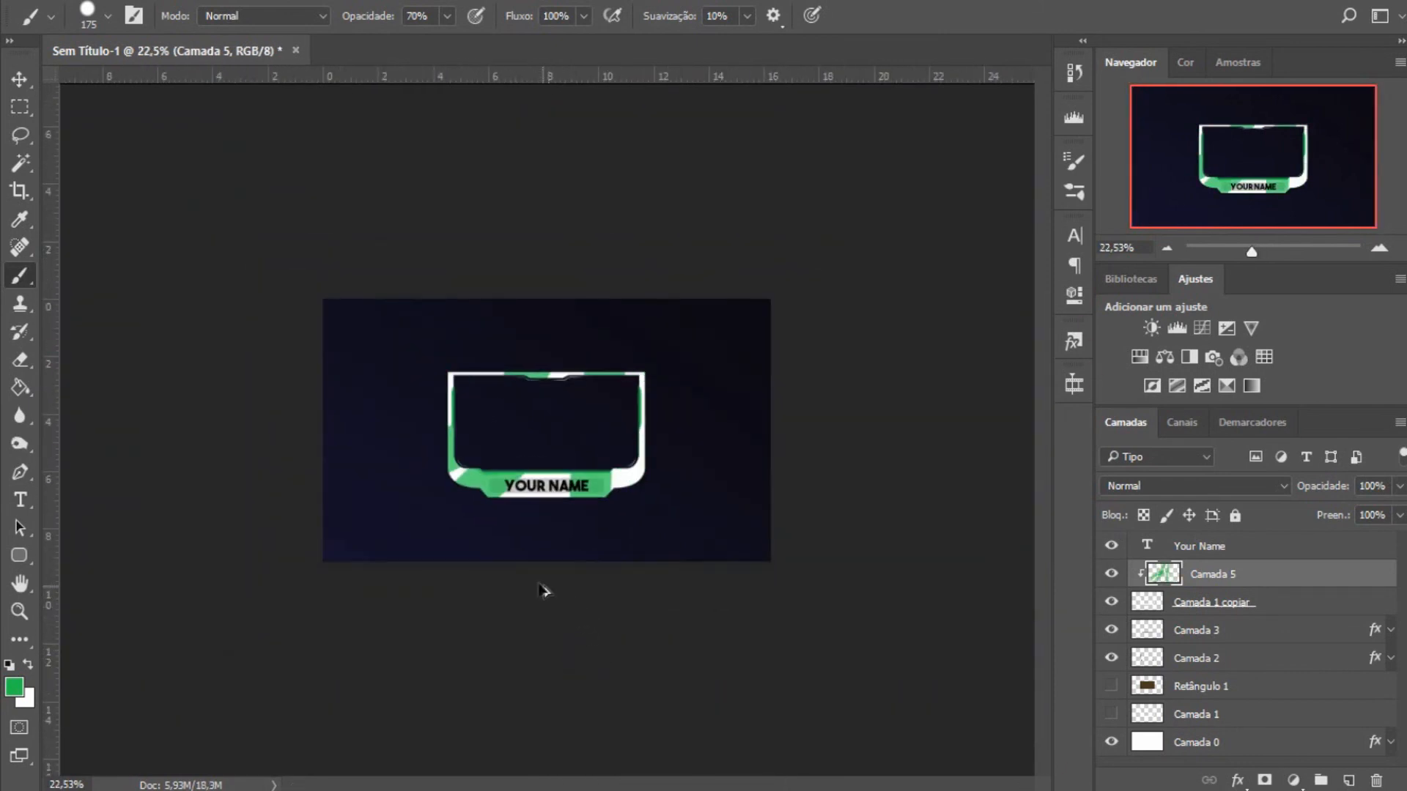
{"action": "key", "text": "ctrl+0"}
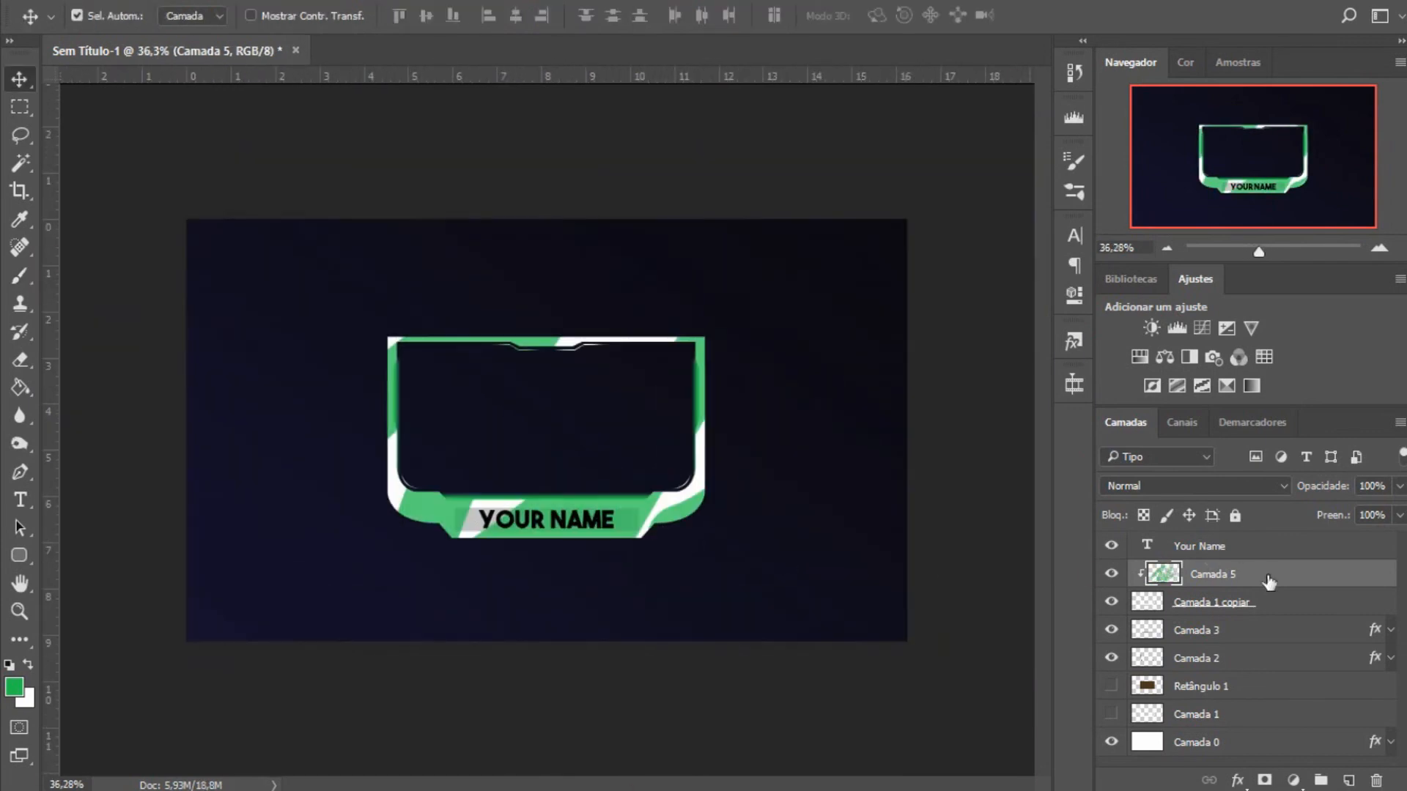
Merge the painted green band layer down into the frame layer Camada 1 copiar.
{"action": "key", "text": "ctrl+e"}
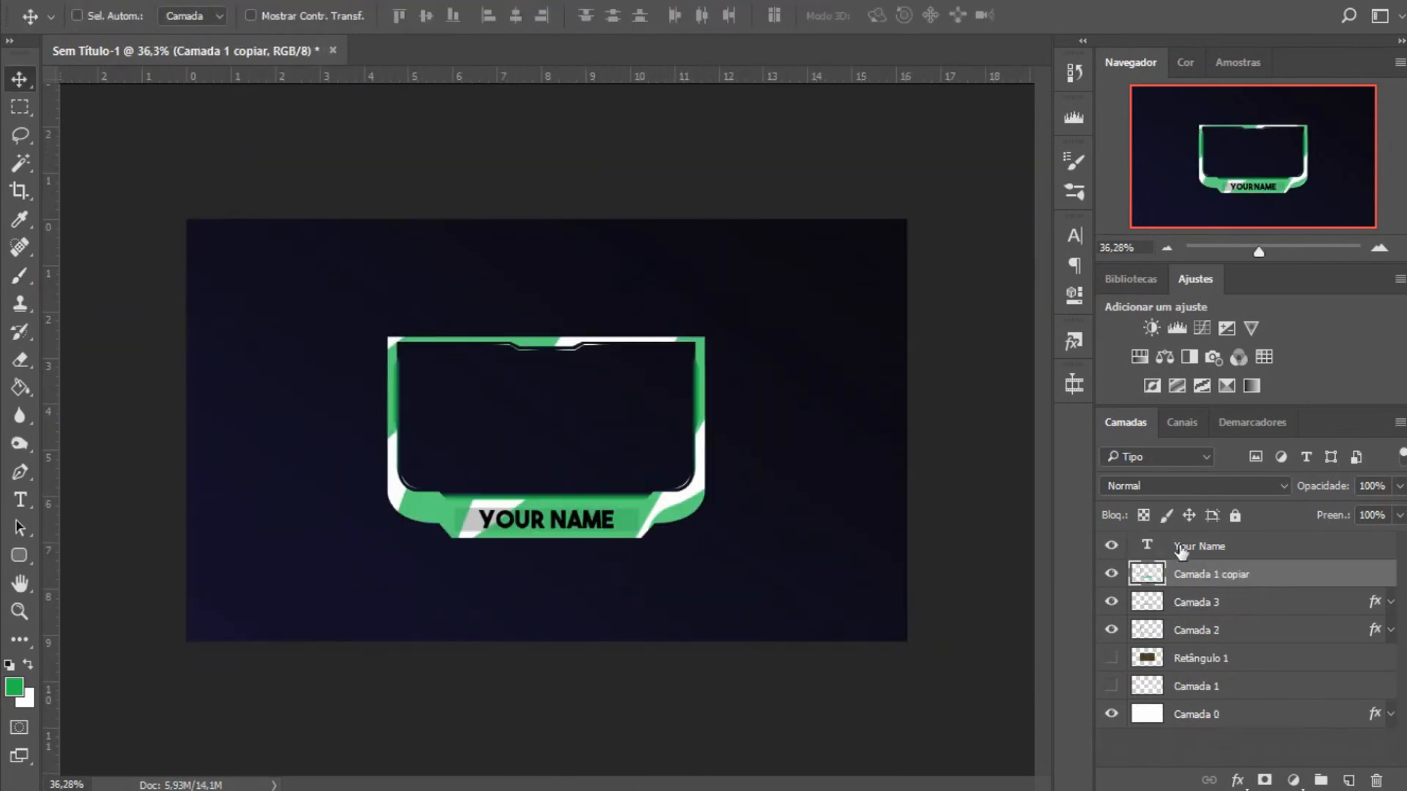
{"action": "key", "text": "Delete"}
{"action": "key", "text": "ctrl+alt+z"}
{"action": "key", "text": "ctrl+alt+z"}
{"action": "key", "text": "ctrl+e"}
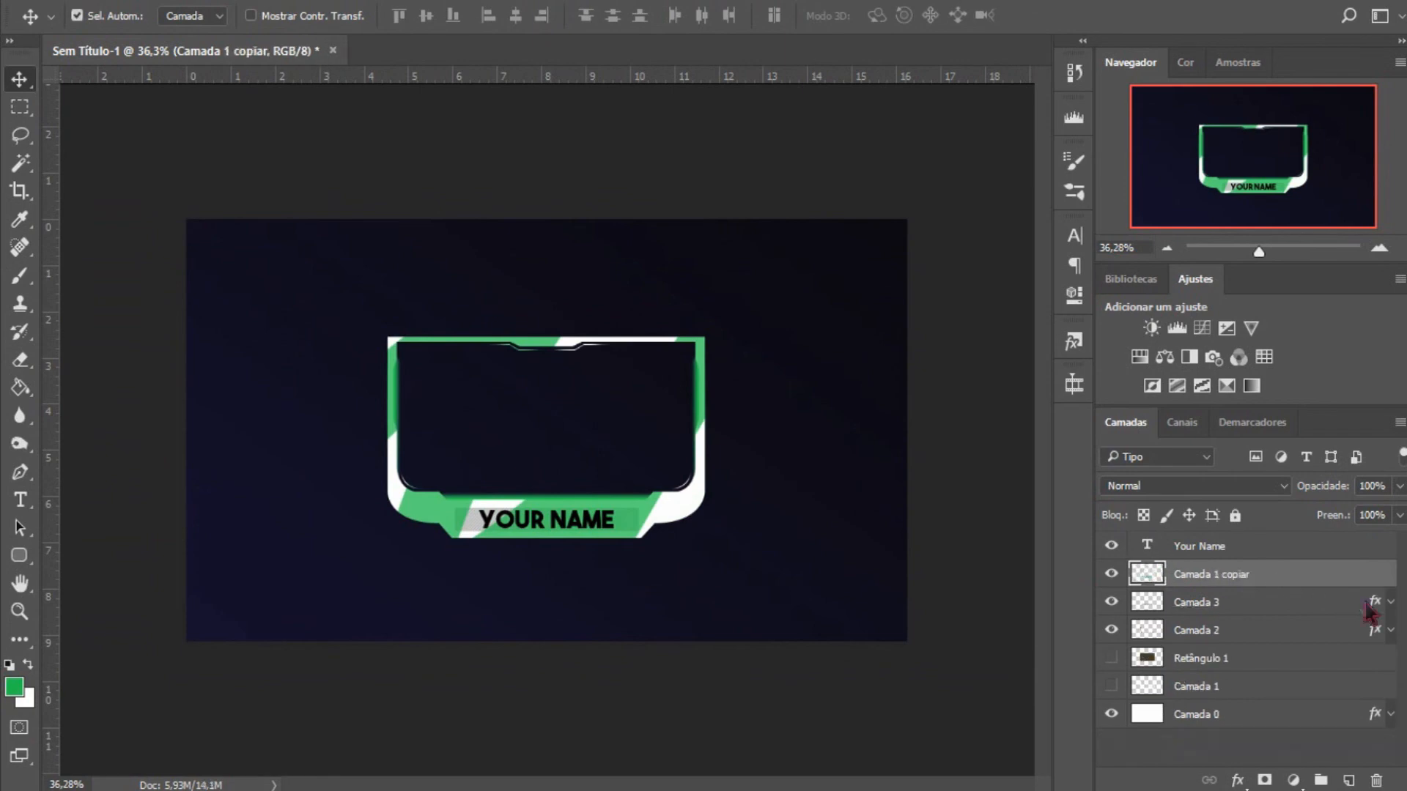
Rasterize the layer styles of the green accent layers Camada 3 and Camada 2.
{"action": "right_click", "coordinate": [1367, 604]}
{"action": "left_click", "coordinate": [1026, 435]}
{"action": "right_click", "coordinate": [1322, 631]}
{"action": "left_click", "coordinate": [1004, 435]}
Try merging the frame layer down into Camada 3 and Camada 2, and undo the merges.
{"action": "left_click", "coordinate": [1260, 580]}
{"action": "key", "text": "ctrl+e"}
{"action": "key", "text": "ctrl+e"}
{"action": "key", "text": "ctrl+alt+z"}
{"action": "key", "text": "ctrl+alt+z"}
{"action": "key", "text": "ctrl+alt+z"}
Rasterize the layer style of Camada 2 and merge the frame and accent layers down into it.
{"action": "right_click", "coordinate": [1365, 631]}
{"action": "left_click", "coordinate": [1032, 269]}
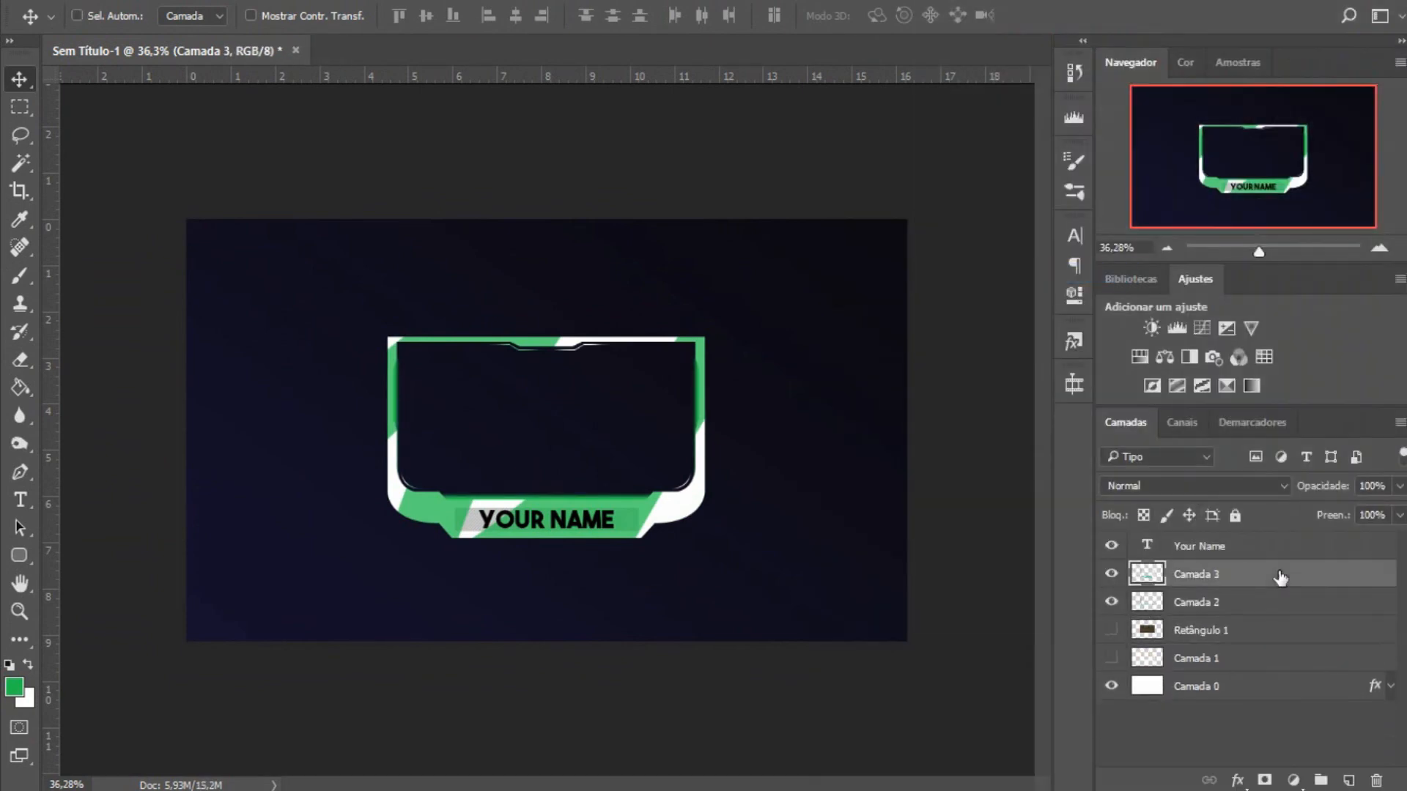
{"action": "scroll", "coordinate": [595, 402], "scroll_direction": "up", "scroll_amount": 4}
{"action": "scroll", "coordinate": [635, 492], "scroll_direction": "down", "scroll_amount": 1}
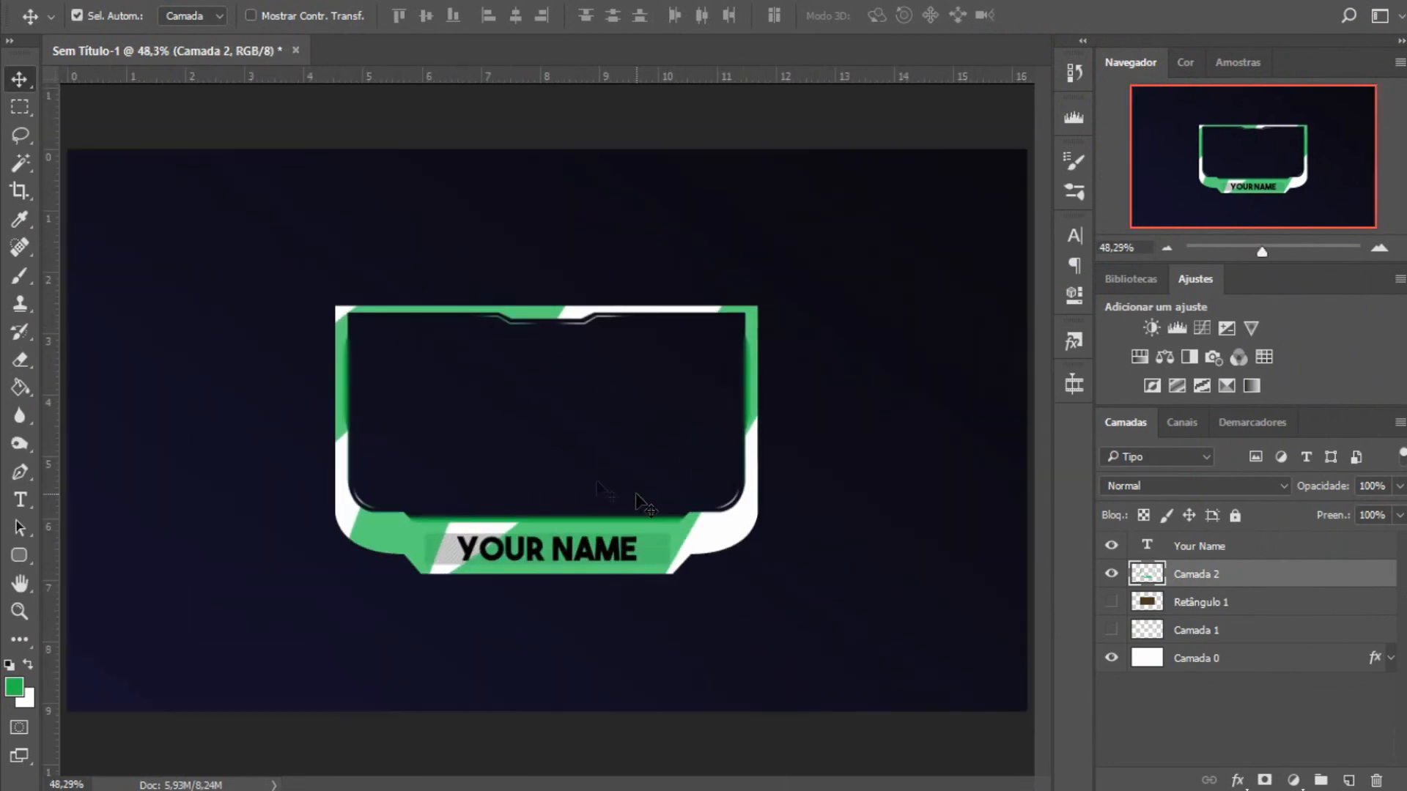